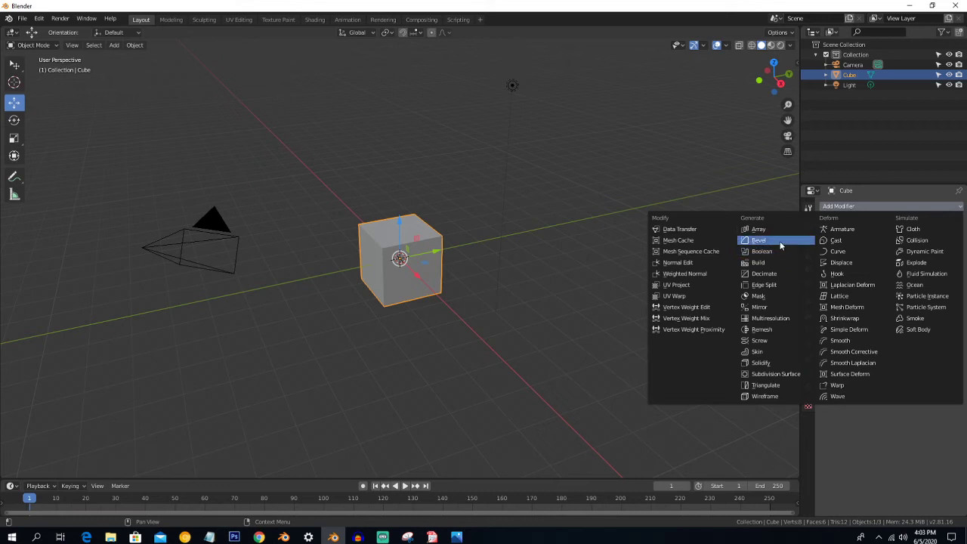
Add a Bevel modifier to the cube and set its width to 0.17 m
{"action": "left_click", "coordinate": [779, 240]}
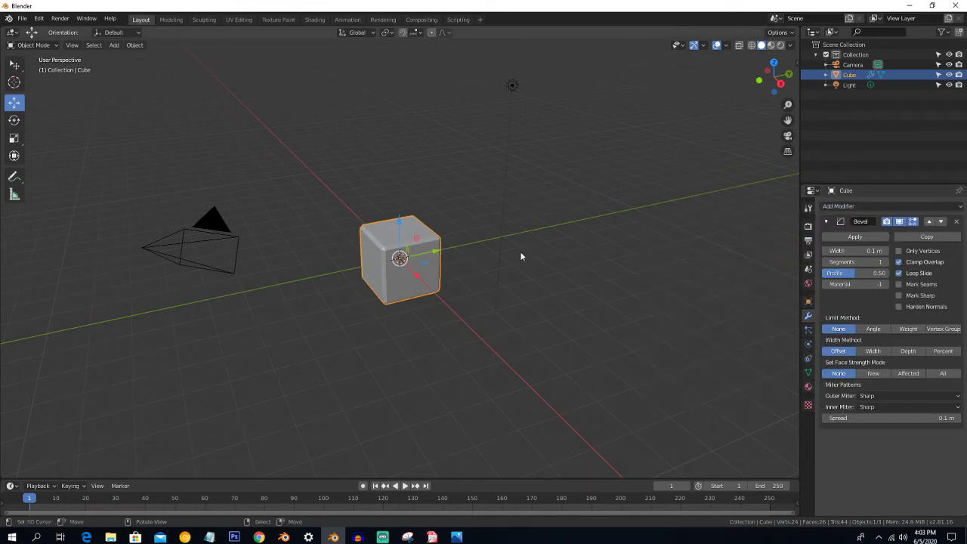
{"action": "scroll", "coordinate": [518, 250], "scroll_direction": "up", "scroll_amount": 5}
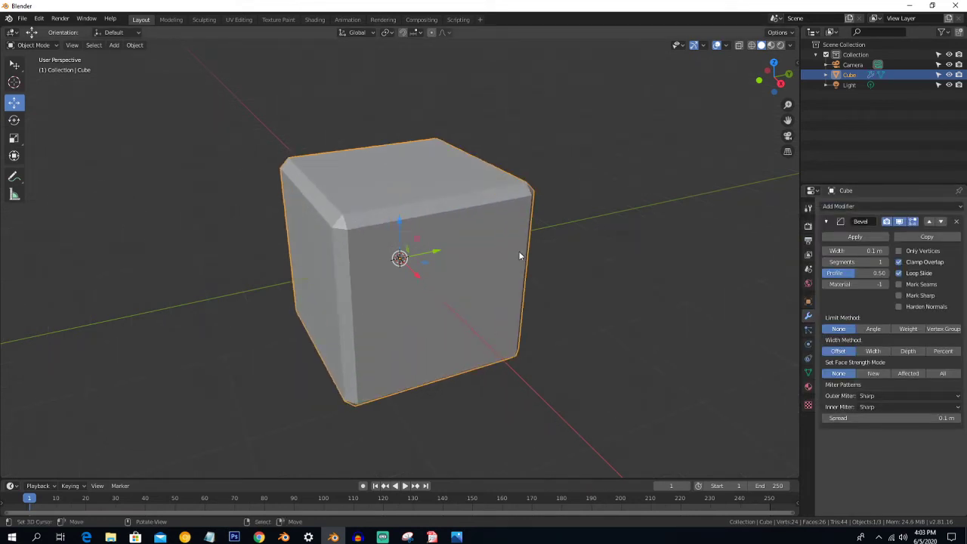
{"action": "mouse_move", "coordinate": [518, 250]}
{"action": "middle_mouse_down"}
{"action": "mouse_move", "coordinate": [497, 249]}
{"action": "mouse_move", "coordinate": [520, 255]}
{"action": "mouse_move", "coordinate": [511, 248]}
{"action": "middle_mouse_up"}
{"action": "scroll", "coordinate": [514, 254], "scroll_direction": "up", "scroll_amount": 1}
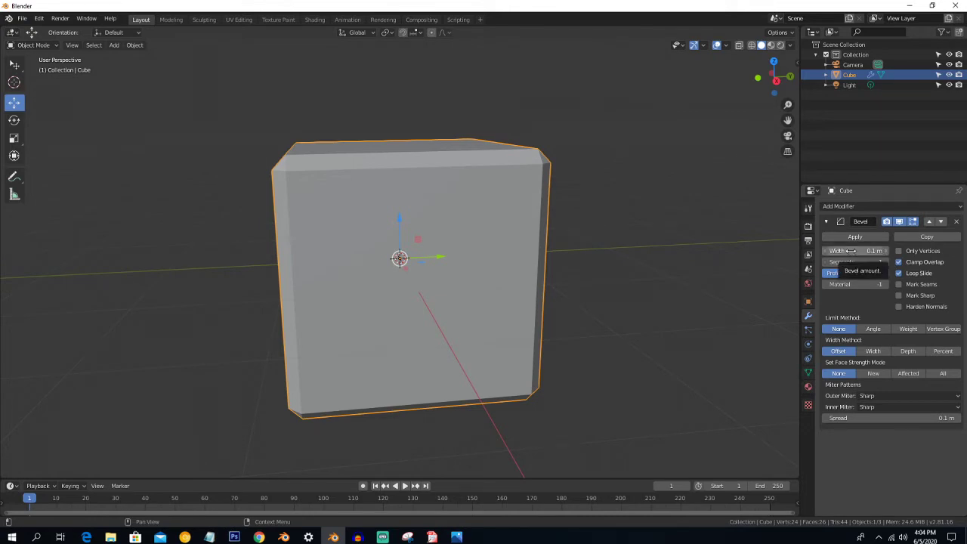
{"action": "left_click_drag", "start_coordinate": [851, 251], "coordinate": [894, 252]}
{"action": "middle_click_drag", "start_coordinate": [681, 218], "coordinate": [684, 222]}
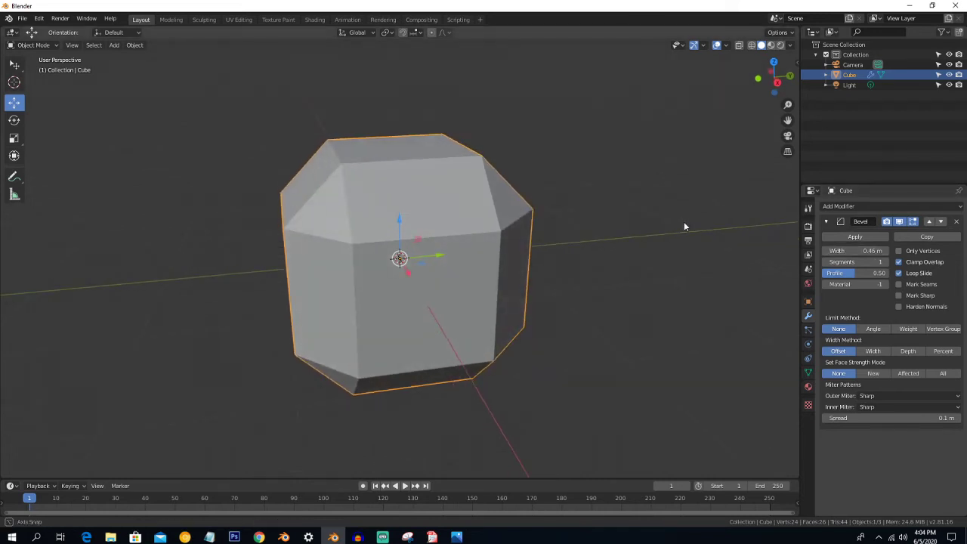
{"action": "left_click_drag", "start_coordinate": [861, 251], "coordinate": [827, 251]}
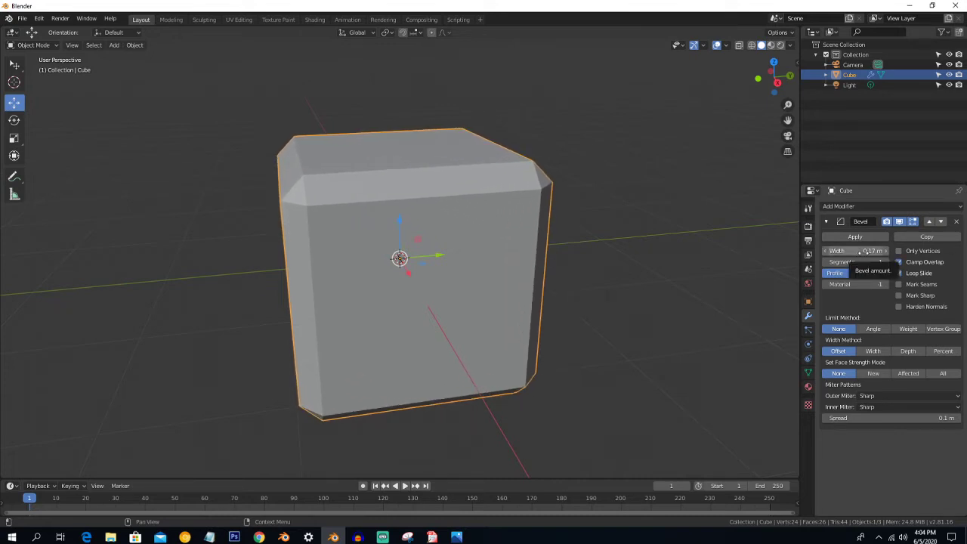
Raise the Bevel modifier's segments to 8 to round the cube's edges
{"action": "left_click", "coordinate": [884, 262]}
{"action": "left_click", "coordinate": [884, 262]}
{"action": "left_click", "coordinate": [885, 262]}
{"action": "left_click", "coordinate": [884, 262]}
{"action": "left_click", "coordinate": [884, 262]}
{"action": "left_click", "coordinate": [884, 262]}
{"action": "left_click", "coordinate": [884, 262]}
{"action": "mouse_move", "coordinate": [585, 184]}
{"action": "middle_mouse_down"}
{"action": "mouse_move", "coordinate": [561, 179]}
{"action": "mouse_move", "coordinate": [569, 175]}
{"action": "middle_mouse_up"}
{"action": "scroll", "coordinate": [569, 175], "scroll_direction": "up", "scroll_amount": 3}
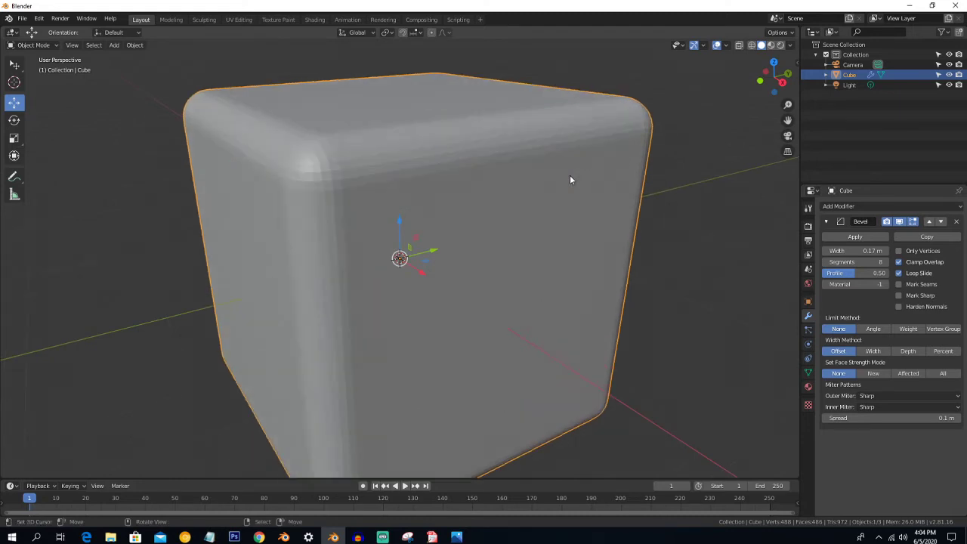
{"action": "scroll", "coordinate": [570, 179], "scroll_direction": "down", "scroll_amount": 1}
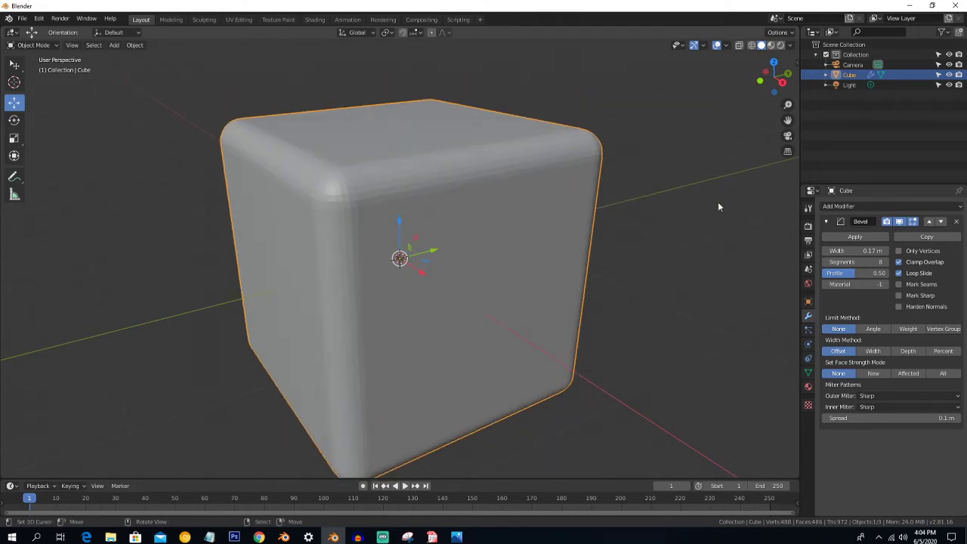
Set the bevel to 3 segments, trying a profile of 0.00 and returning the profile to 0.50
{"action": "left_click", "coordinate": [855, 261]}
{"action": "type", "text": "7"}
{"action": "key", "text": "Return"}
{"action": "left_click_drag", "start_coordinate": [846, 261], "coordinate": [823, 273]}
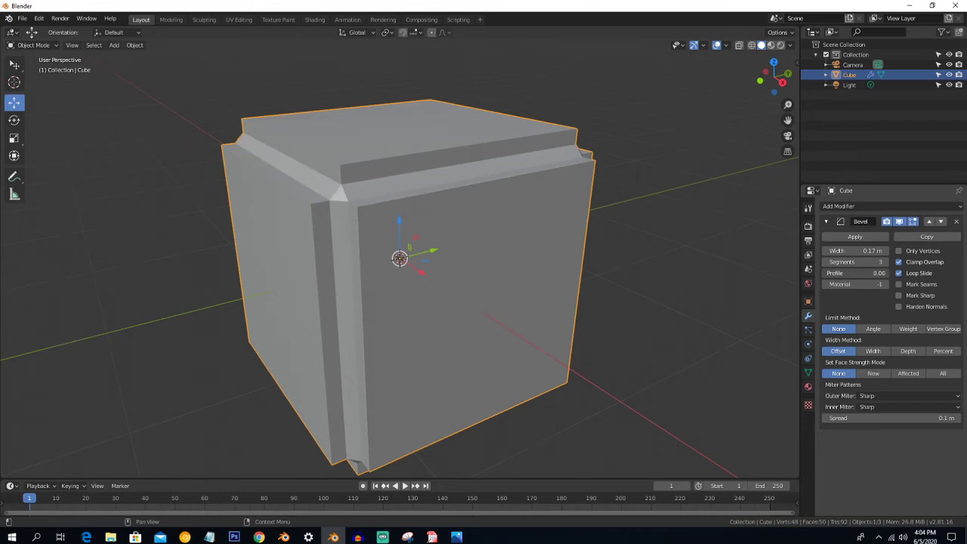
{"action": "left_click_drag", "start_coordinate": [824, 273], "coordinate": [853, 273]}
{"action": "middle_click_drag", "start_coordinate": [661, 253], "coordinate": [736, 268]}
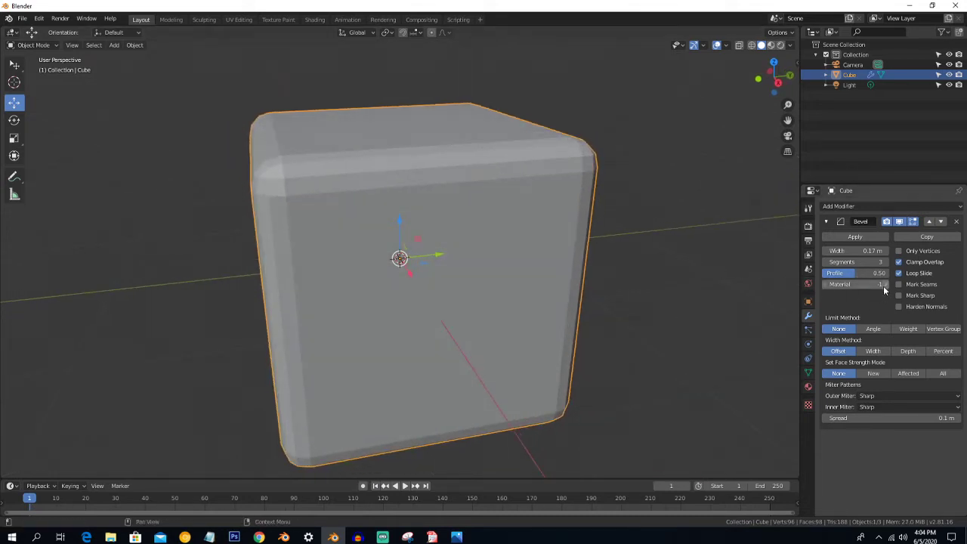
Add a second material slot to the cube with a new material and give it an orange base color
{"action": "left_click", "coordinate": [807, 386]}
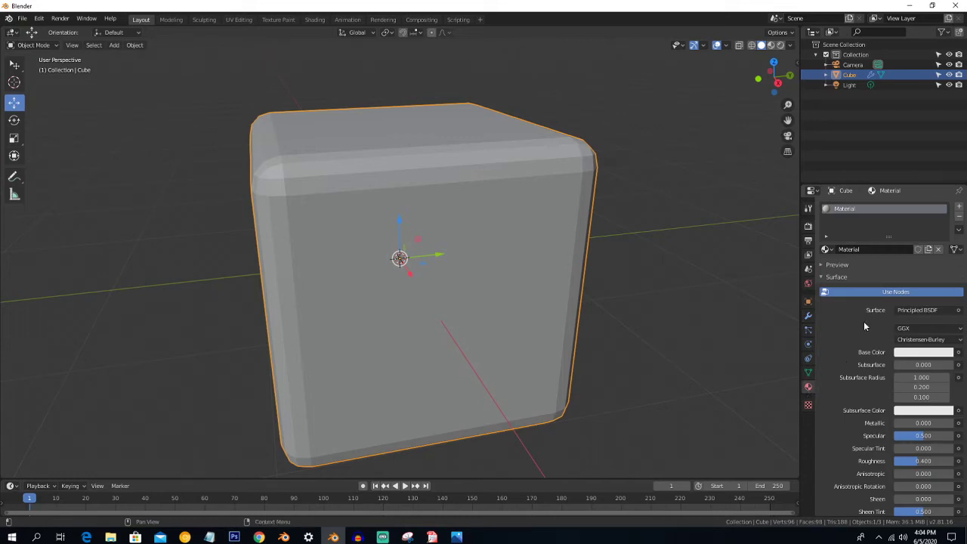
{"action": "left_click", "coordinate": [959, 206]}
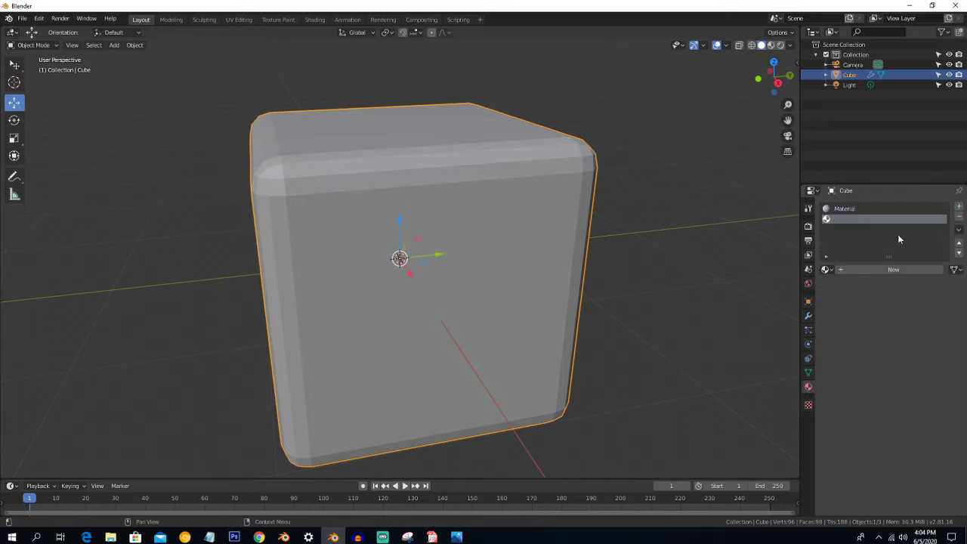
{"action": "left_click", "coordinate": [882, 271]}
{"action": "left_click", "coordinate": [907, 372]}
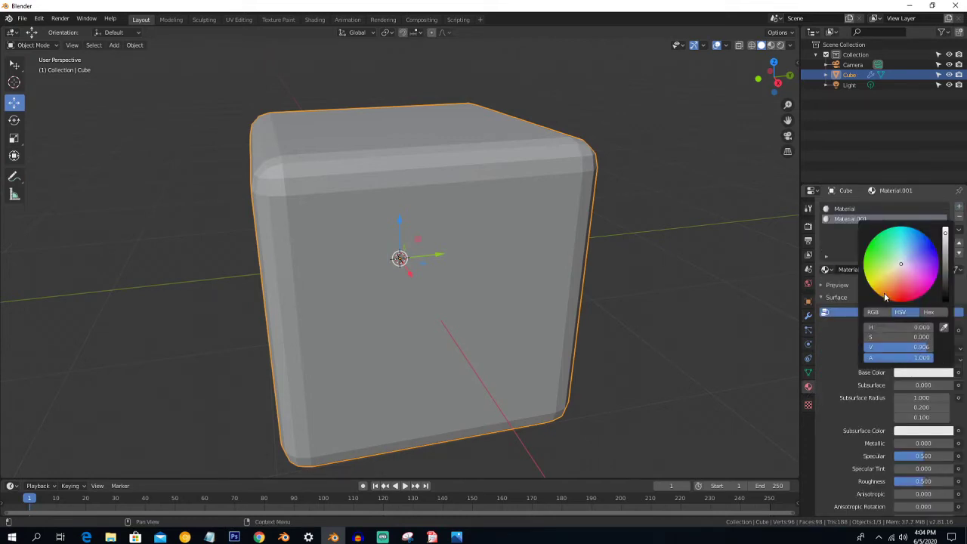
{"action": "left_click", "coordinate": [885, 297]}
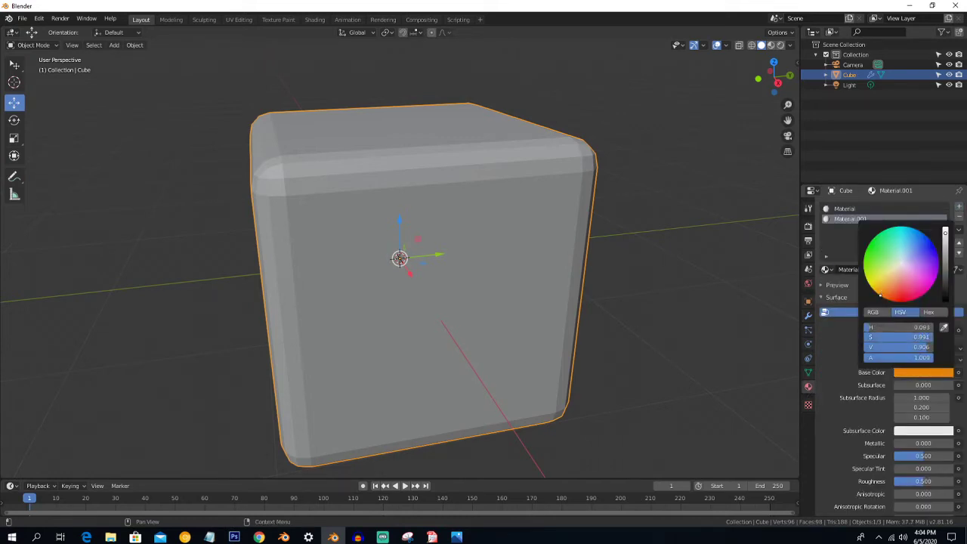
Show the cube in Material Preview shading and set the Bevel modifier's material index to 1
{"action": "left_click", "coordinate": [807, 317]}
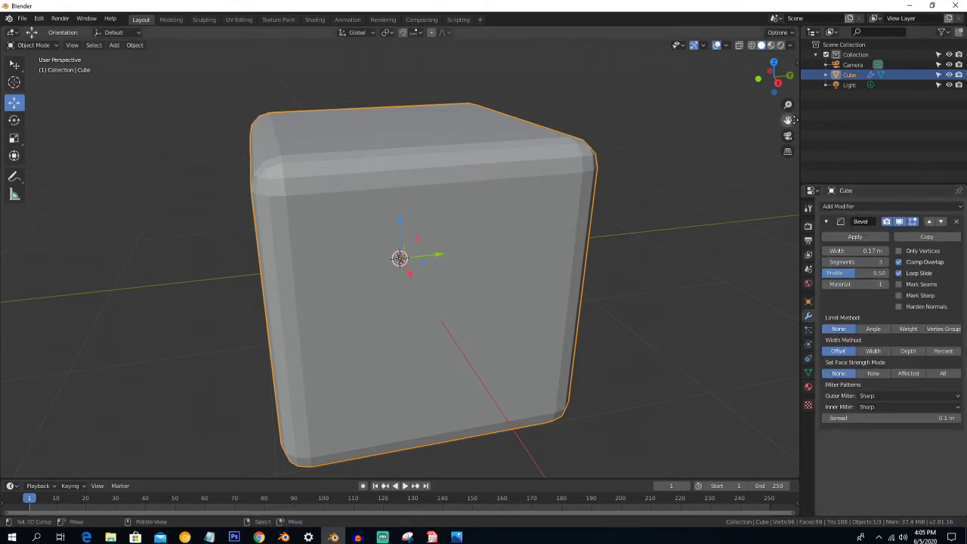
{"action": "left_click", "coordinate": [769, 46]}
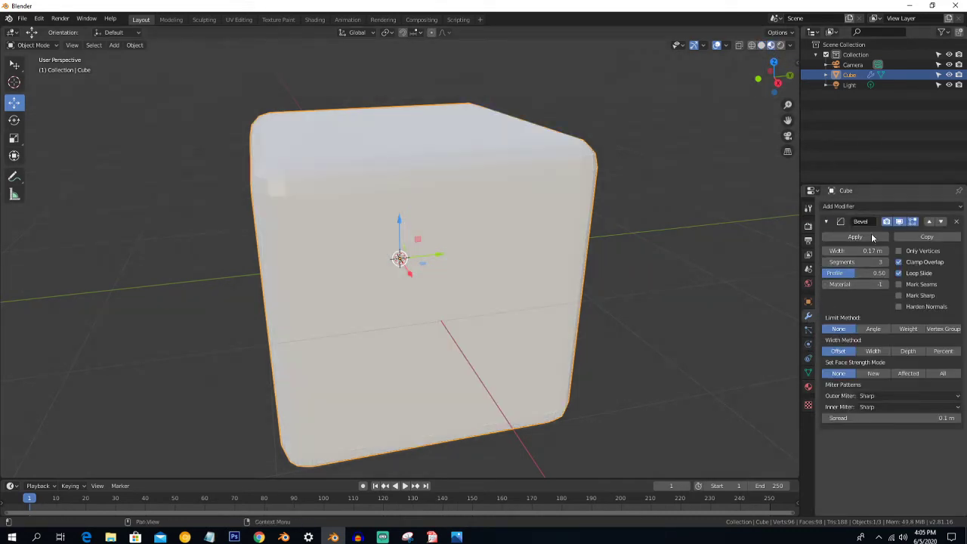
{"action": "left_click", "coordinate": [886, 284]}
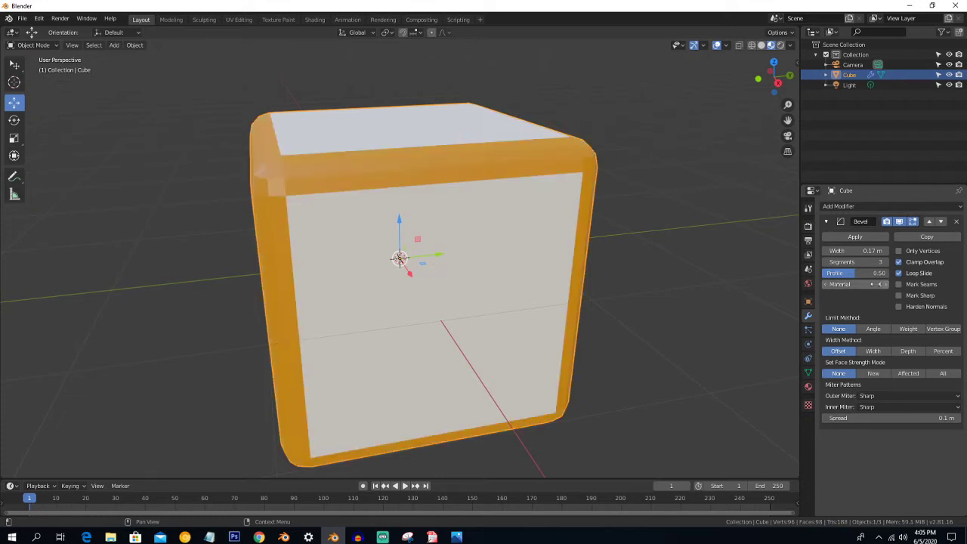
{"action": "middle_click_drag", "start_coordinate": [526, 201], "coordinate": [527, 174]}
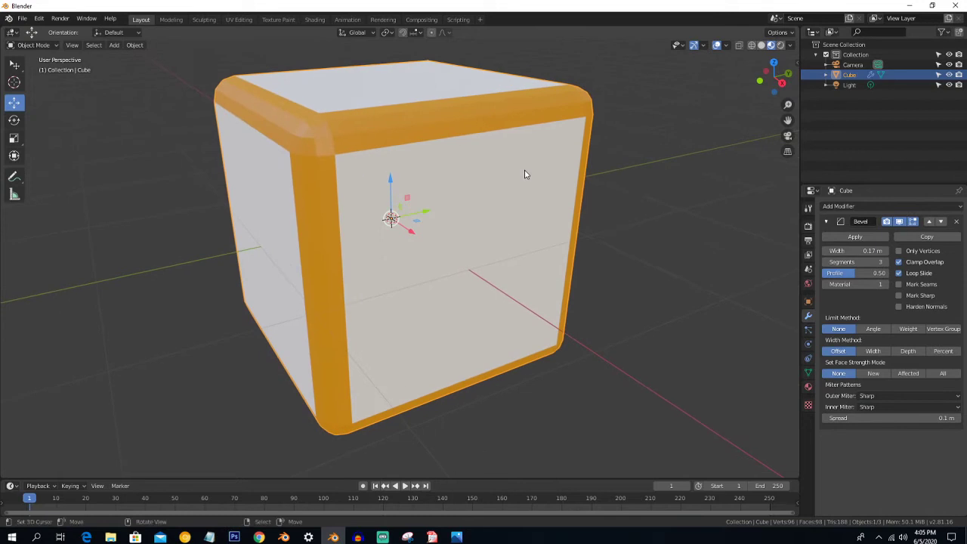
{"action": "left_click", "coordinate": [807, 386]}
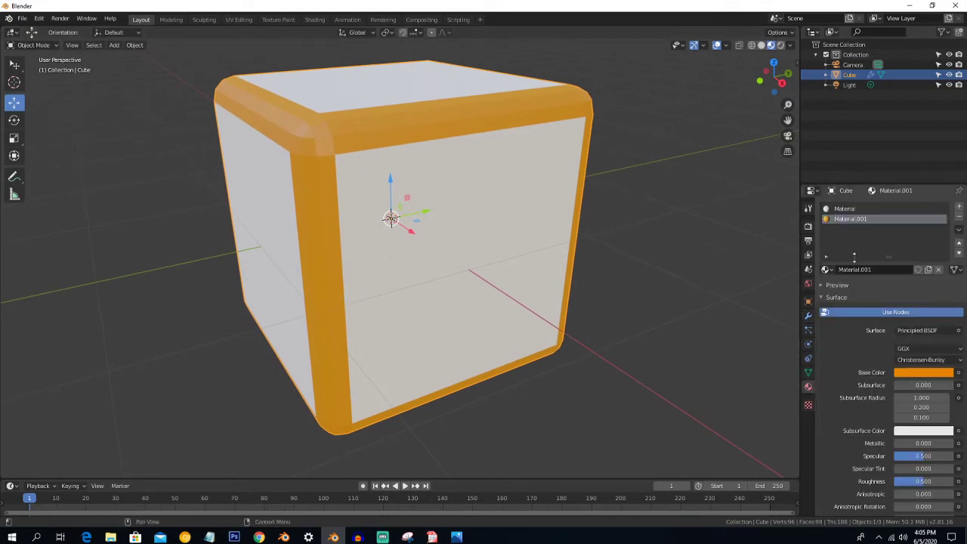
{"action": "left_click", "coordinate": [807, 318]}
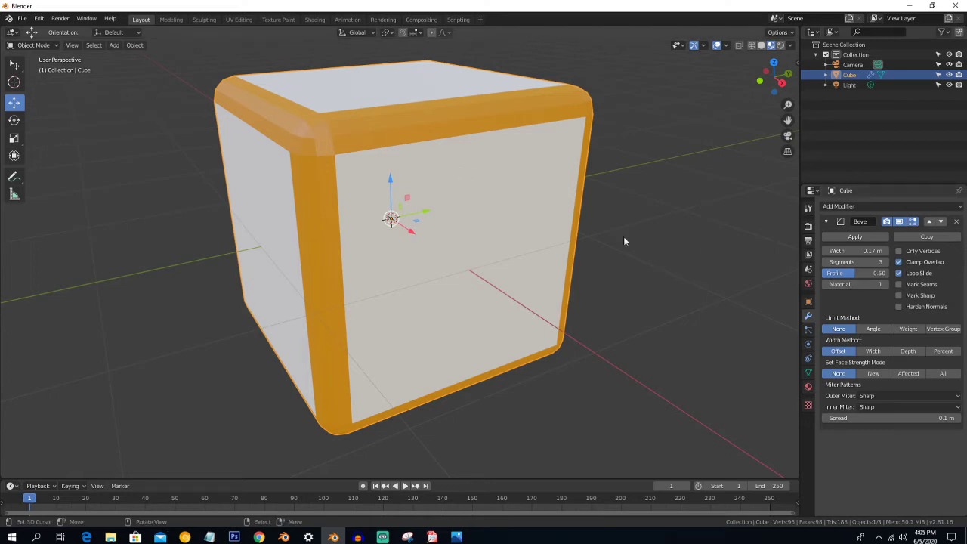
Try the Only Vertices bevel with a width of 0.51 m and turn the option off again
{"action": "left_click", "coordinate": [898, 249]}
{"action": "key", "text": "KP_8"}
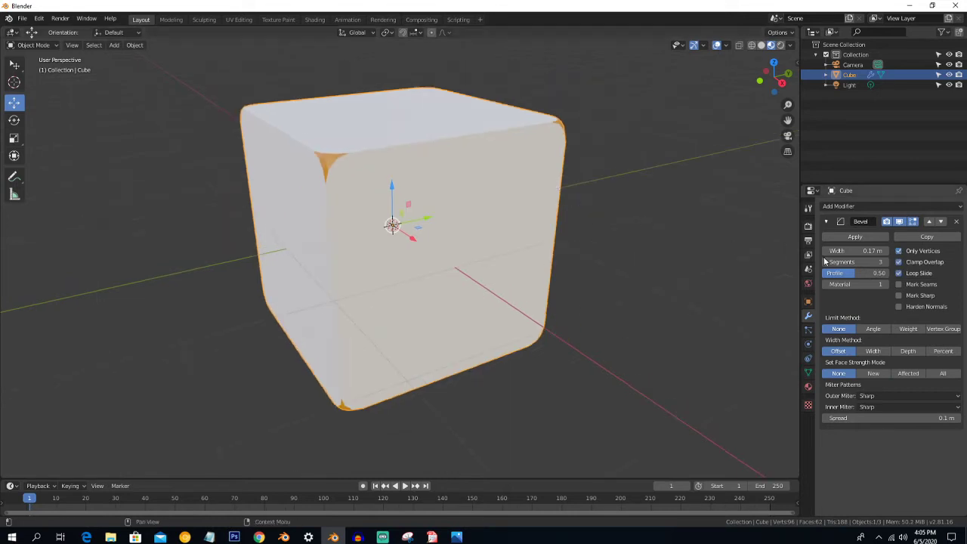
{"action": "left_click_drag", "start_coordinate": [853, 250], "coordinate": [892, 259]}
{"action": "left_click", "coordinate": [898, 252]}
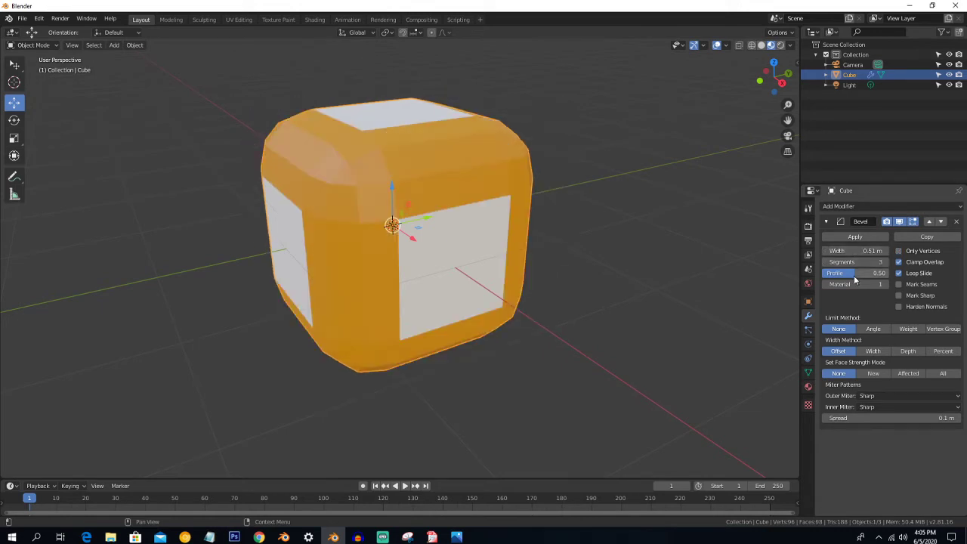
Set the bevel width to 0.3 m and the limit method to Angle
{"action": "left_click_drag", "start_coordinate": [869, 250], "coordinate": [839, 250]}
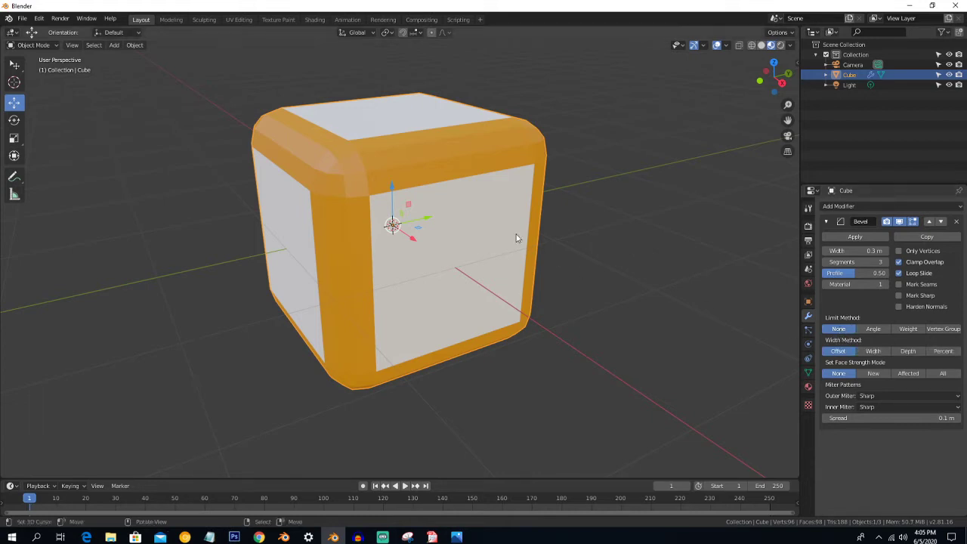
{"action": "middle_click_drag", "start_coordinate": [498, 200], "coordinate": [478, 201]}
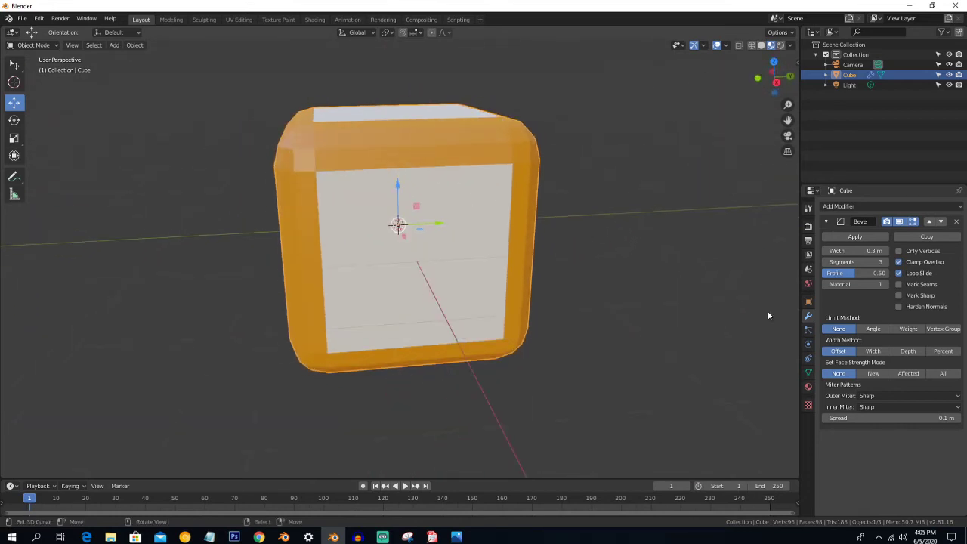
{"action": "left_click", "coordinate": [872, 329]}
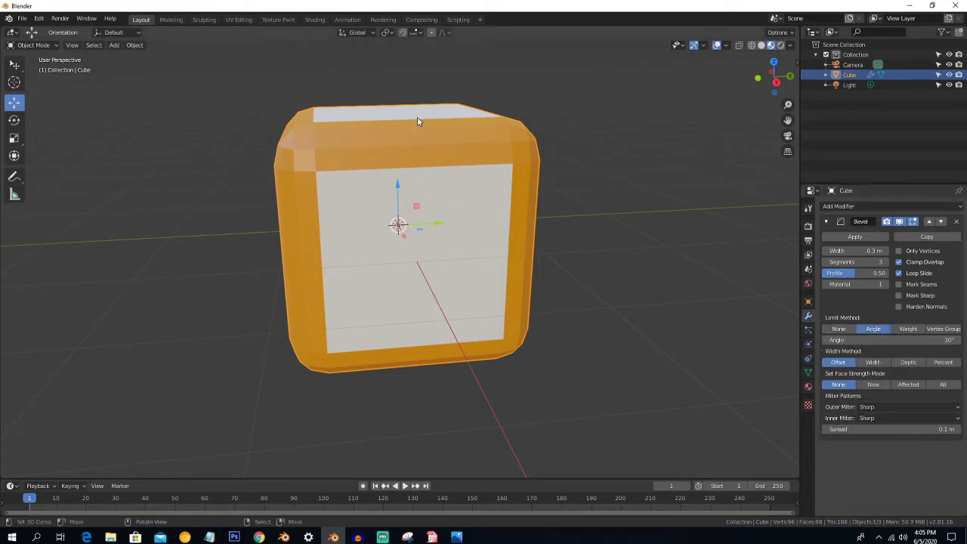
Select the cube's top face in Edit Mode and extrude it upward in the right orthographic view
{"action": "key", "text": "Tab"}
{"action": "left_click", "coordinate": [87, 46]}
{"action": "middle_click_drag", "start_coordinate": [87, 48], "coordinate": [320, 138]}
{"action": "left_click", "coordinate": [332, 141]}
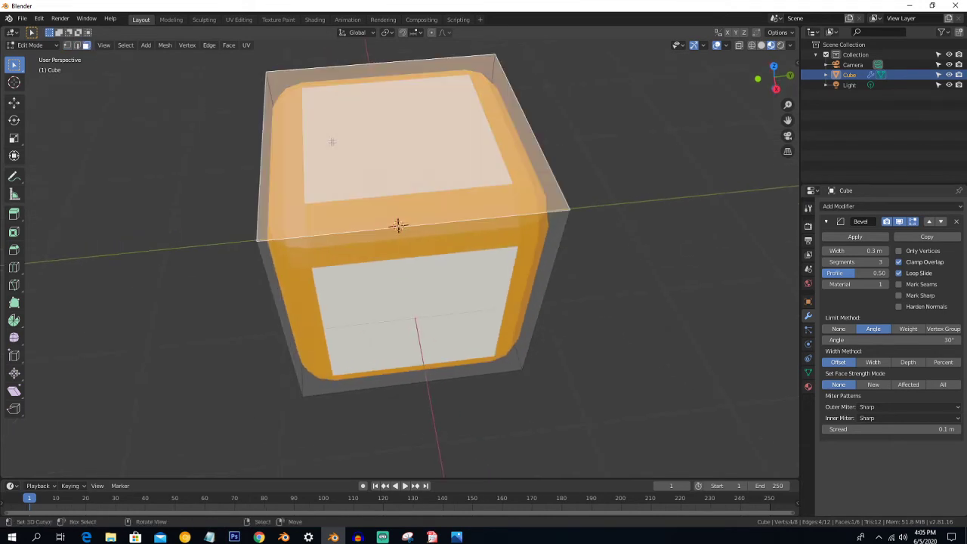
{"action": "key", "text": "KP_7"}
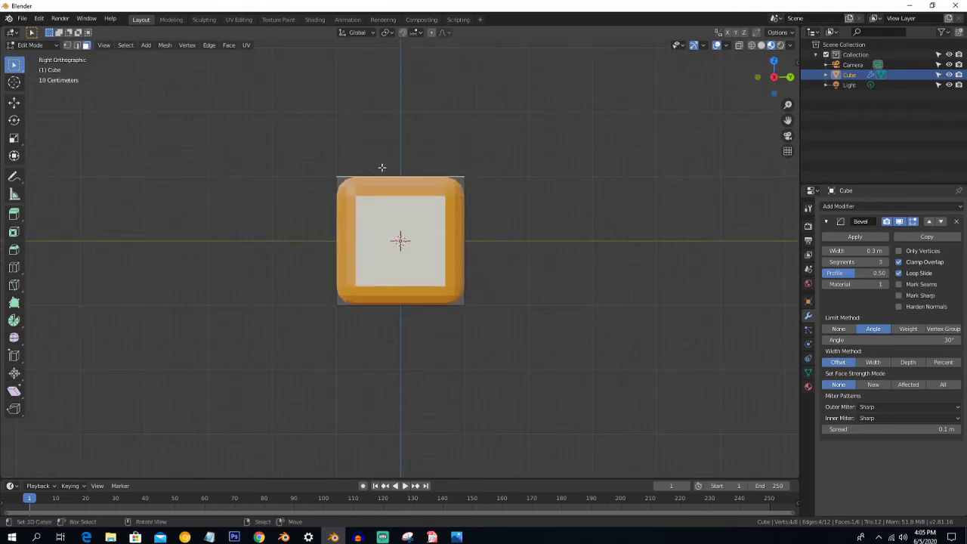
{"action": "key", "text": "KP_3"}
{"action": "key", "text": "e"}
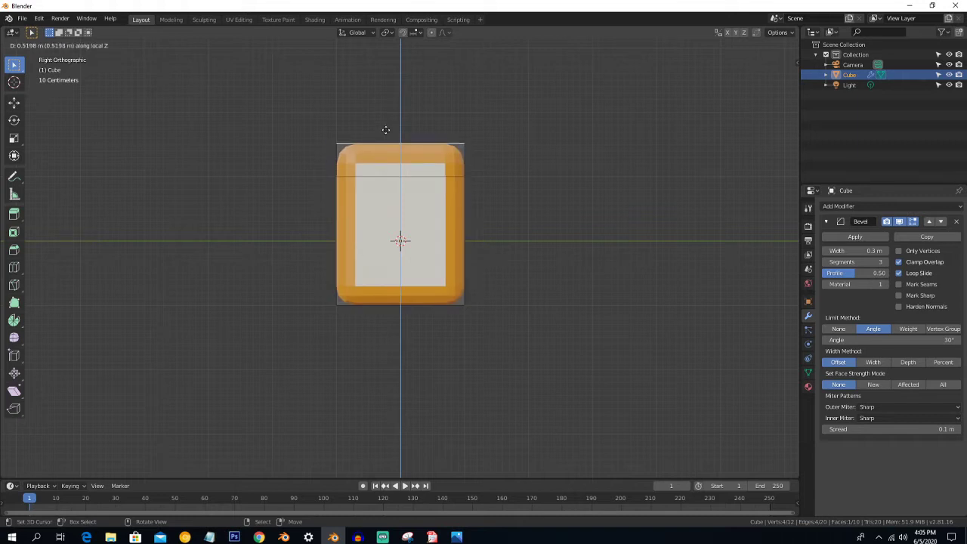
{"action": "left_click", "coordinate": [436, 117]}
{"action": "scroll", "coordinate": [436, 117], "scroll_direction": "down", "scroll_amount": 1}
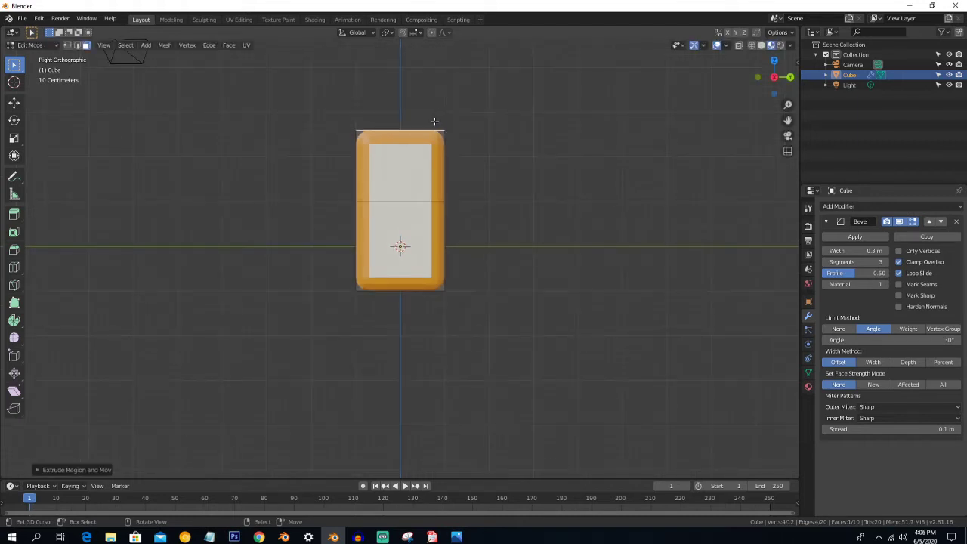
Extrude the top face upward a second time, tilt it clockwise and move it sideways along positive Y into an overhang
{"action": "key", "text": "ctrl+z"}
{"action": "key", "text": "e"}
{"action": "left_click", "coordinate": [439, 93]}
{"action": "key", "text": "r"}
{"action": "left_click", "coordinate": [504, 132]}
{"action": "key", "text": "e"}
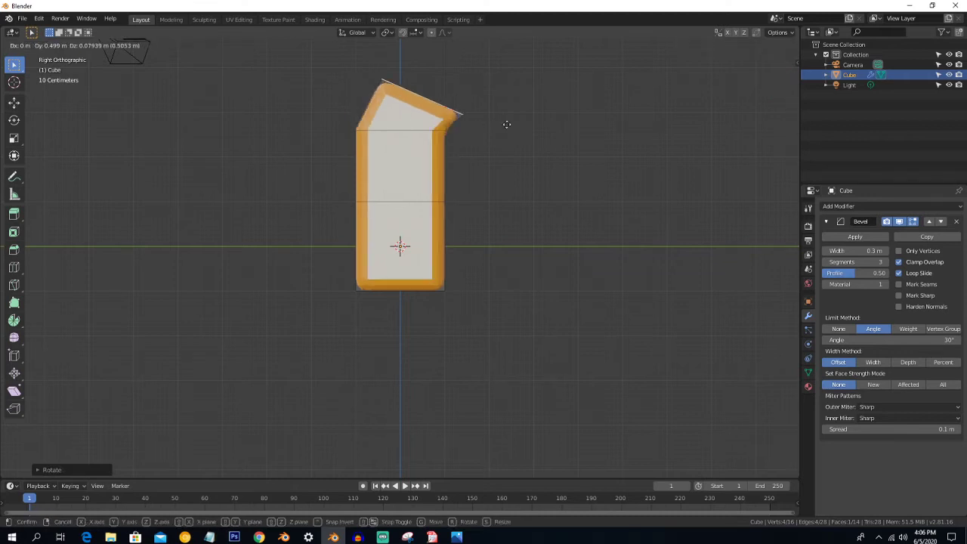
{"action": "left_click", "coordinate": [556, 131]}
{"action": "scroll", "coordinate": [459, 132], "scroll_direction": "up", "scroll_amount": 1}
{"action": "middle_click_drag", "start_coordinate": [459, 132], "coordinate": [446, 303], "text": "shift"}
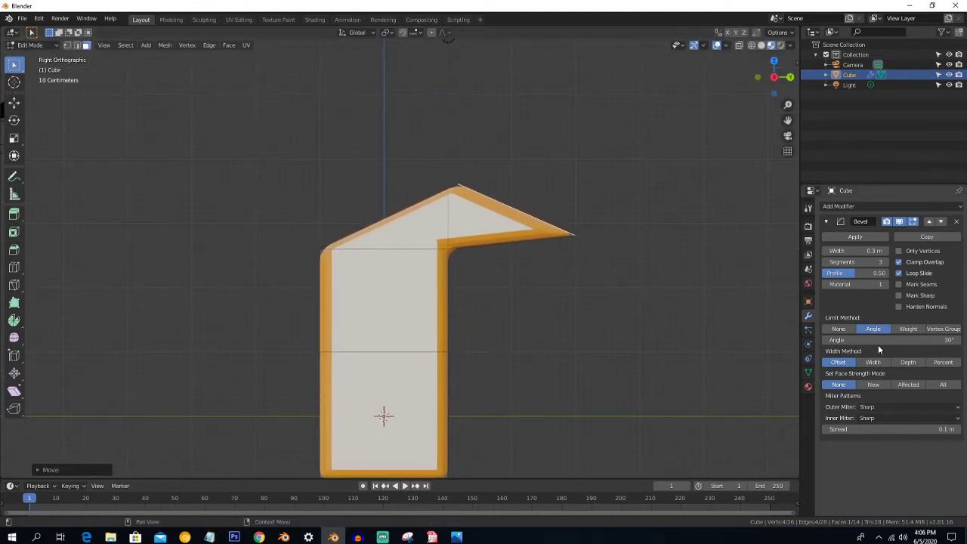
Adjust the bevel's angle limit and switch the limit method to Weight
{"action": "mouse_move", "coordinate": [859, 340]}
{"action": "left_mouse_down"}
{"action": "mouse_move", "coordinate": [884, 339]}
{"action": "mouse_move", "coordinate": [869, 340]}
{"action": "left_mouse_up"}
{"action": "left_click_drag", "start_coordinate": [869, 340], "coordinate": [868, 340]}
{"action": "left_click", "coordinate": [907, 329]}
Select the ridge edge at the top of the overhang in edge mode and raise its edge bevel weight
{"action": "middle_click_drag", "start_coordinate": [572, 265], "coordinate": [500, 221]}
{"action": "left_click", "coordinate": [463, 209]}
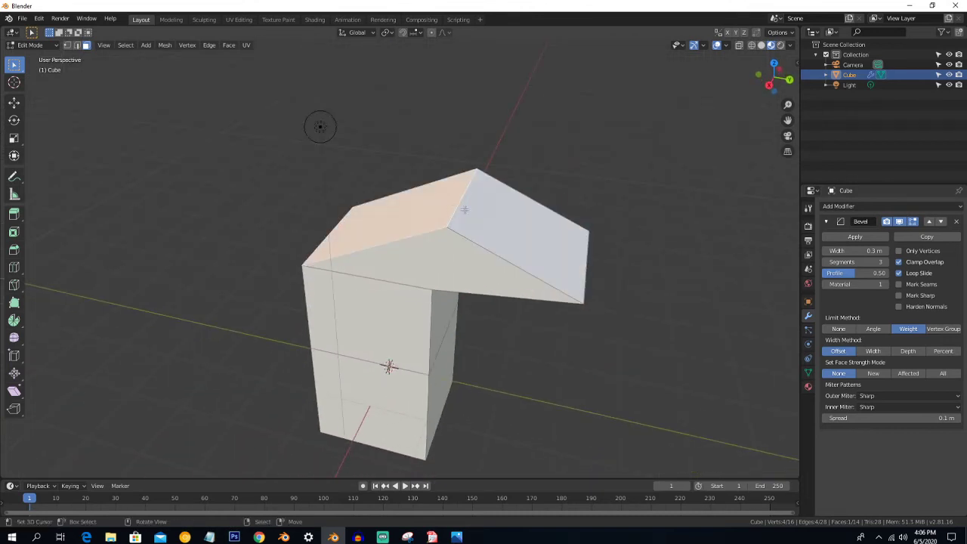
{"action": "left_click", "coordinate": [77, 46]}
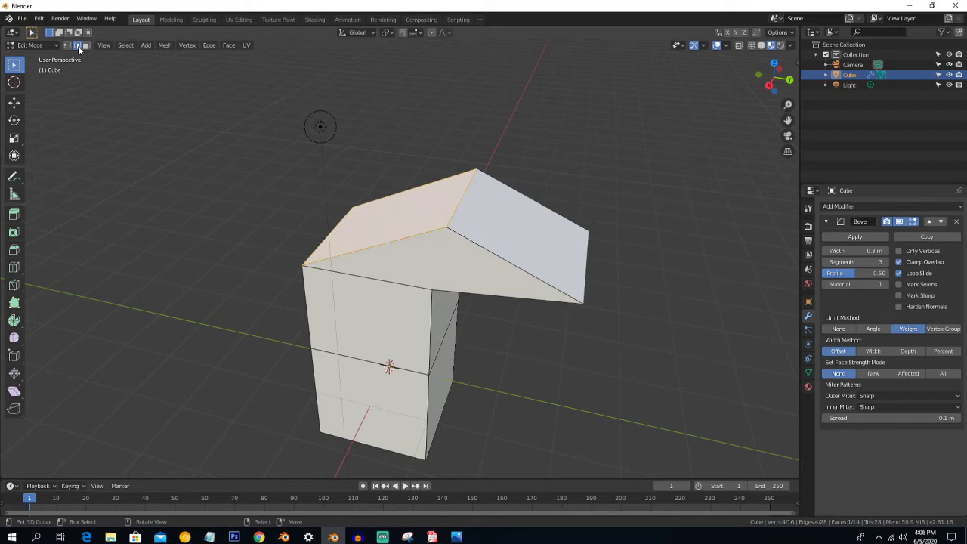
{"action": "left_click", "coordinate": [467, 205]}
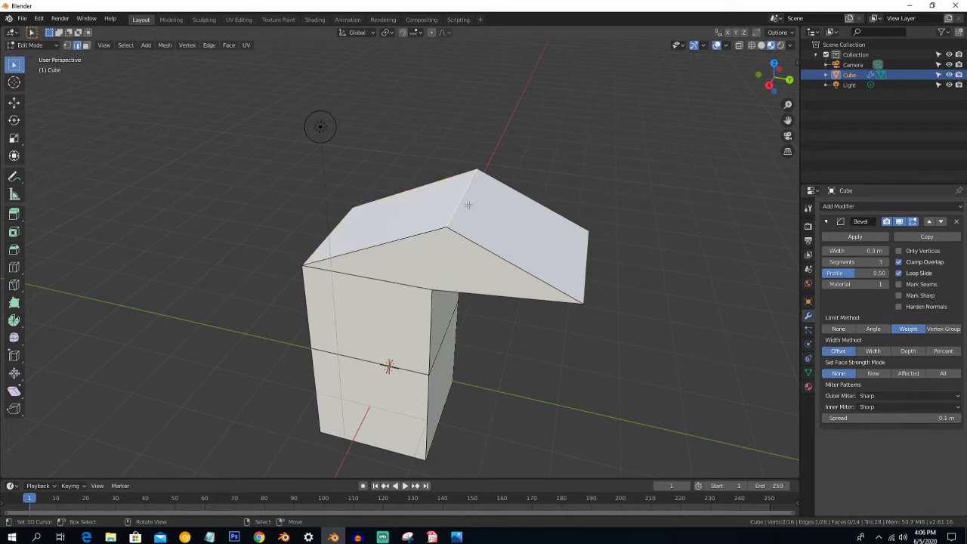
{"action": "key", "text": "ctrl+e"}
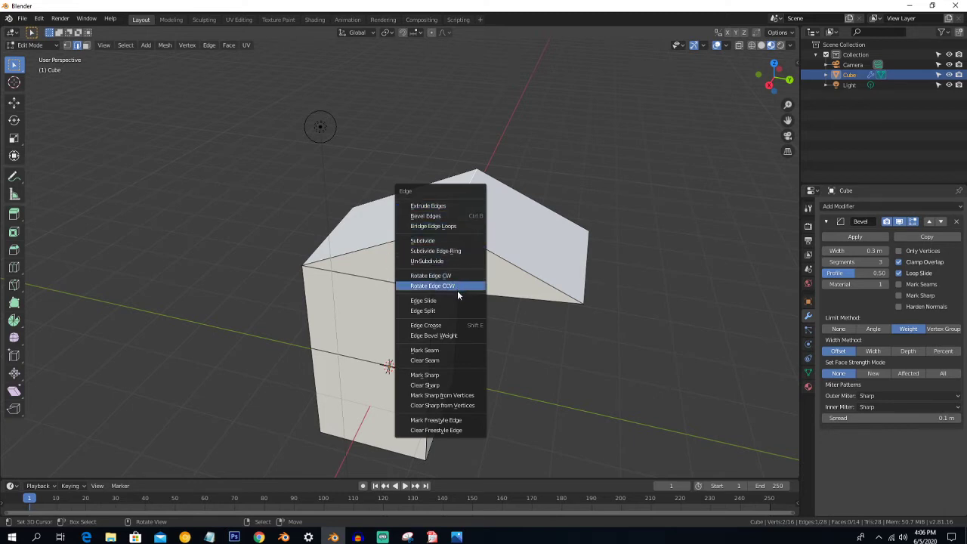
{"action": "left_click", "coordinate": [453, 336]}
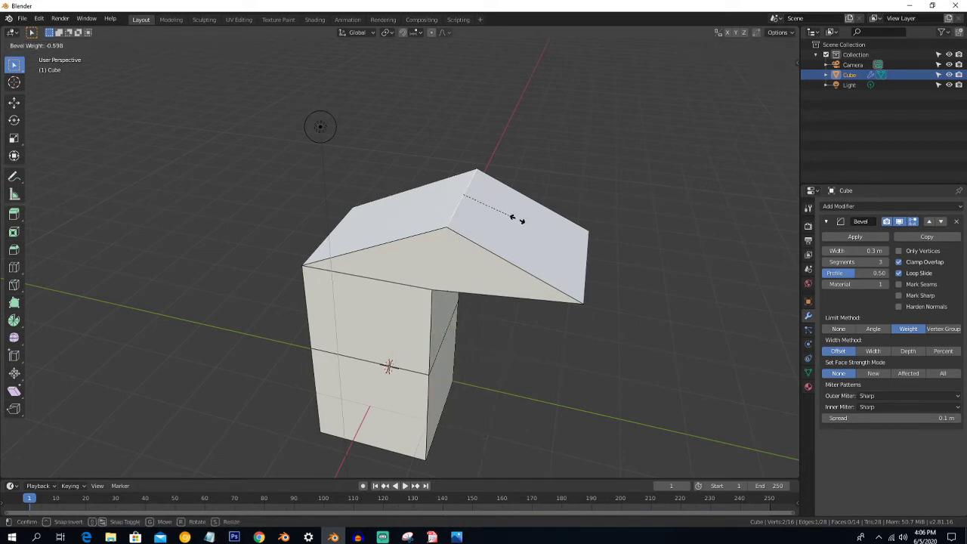
{"action": "left_click", "coordinate": [719, 232]}
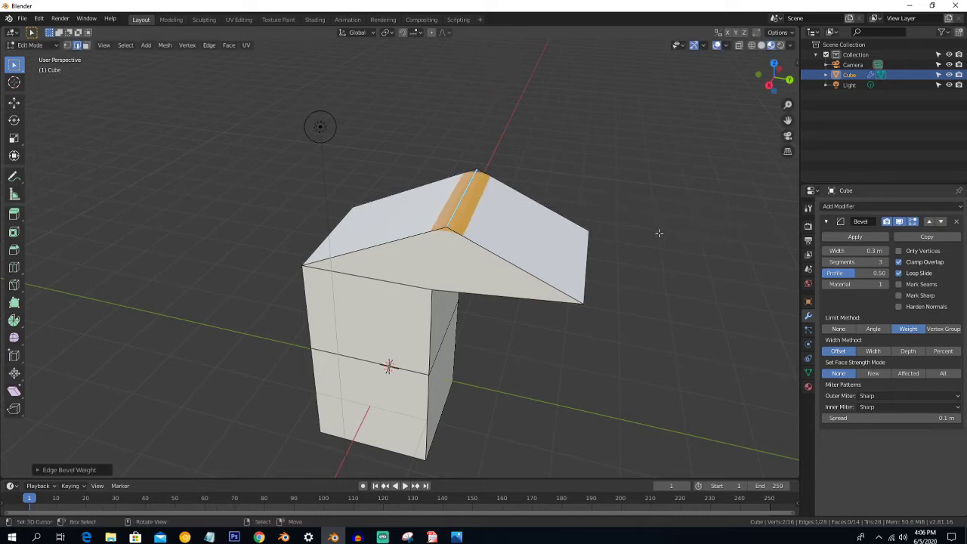
Select the overhang's outer tip edge and set its edge bevel weight to 1
{"action": "middle_click_drag", "start_coordinate": [621, 235], "coordinate": [590, 251]}
{"action": "scroll", "coordinate": [540, 234], "scroll_direction": "up", "scroll_amount": 2}
{"action": "scroll", "coordinate": [559, 234], "scroll_direction": "down", "scroll_amount": 1}
{"action": "key", "text": "ctrl+e"}
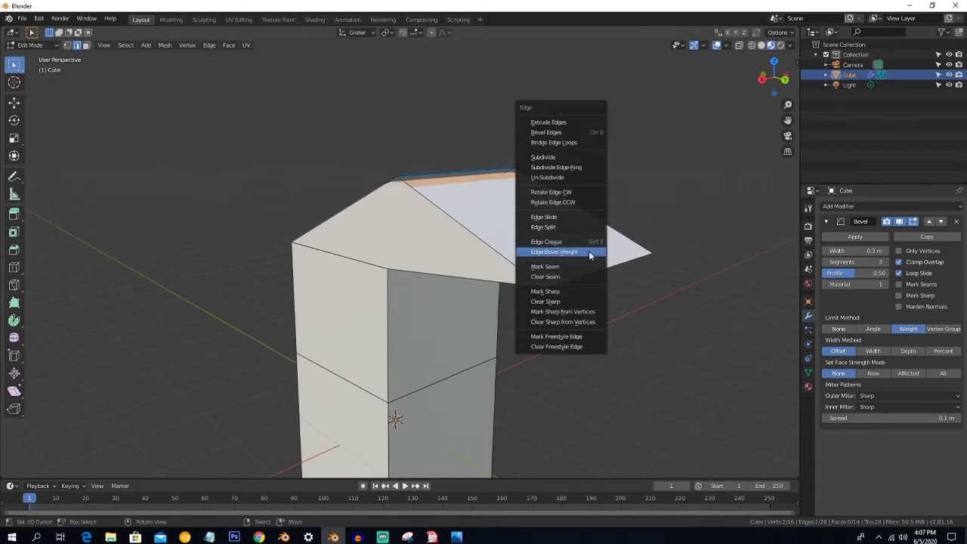
{"action": "left_click", "coordinate": [590, 256]}
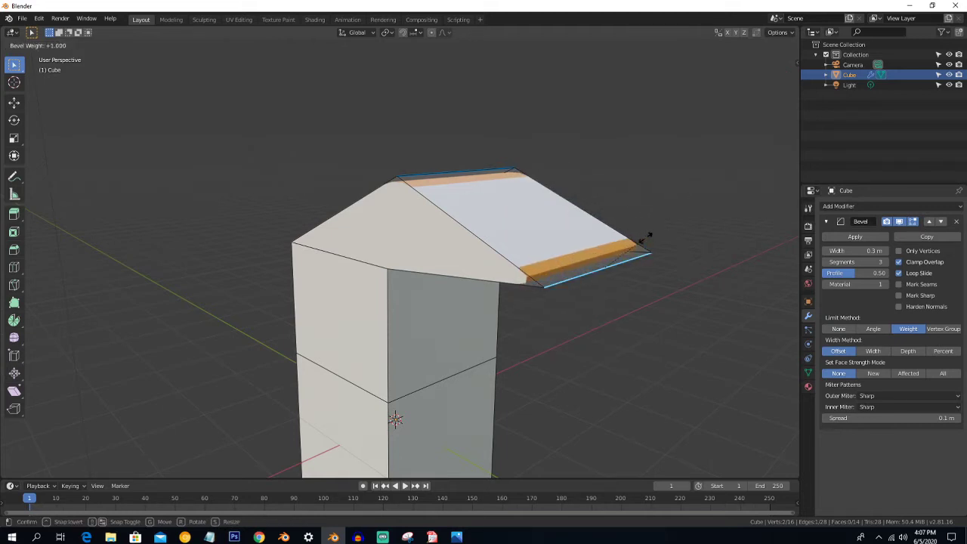
{"action": "left_click", "coordinate": [646, 238]}
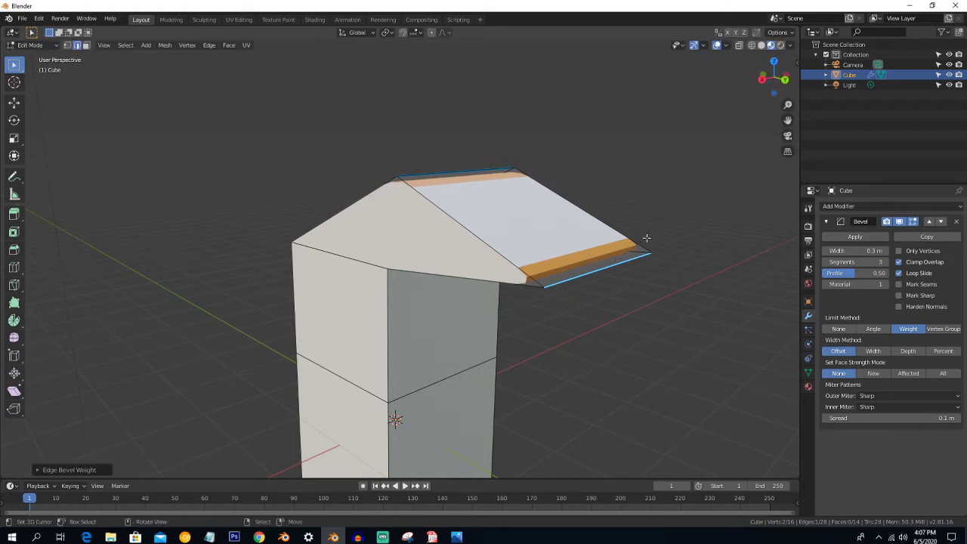
Set the bevel's limit method to Vertex Group and select the four vertices of the overhang's sloped top face
{"action": "mouse_move", "coordinate": [468, 238]}
{"action": "middle_mouse_down"}
{"action": "mouse_move", "coordinate": [516, 240]}
{"action": "mouse_move", "coordinate": [478, 233]}
{"action": "middle_mouse_up"}
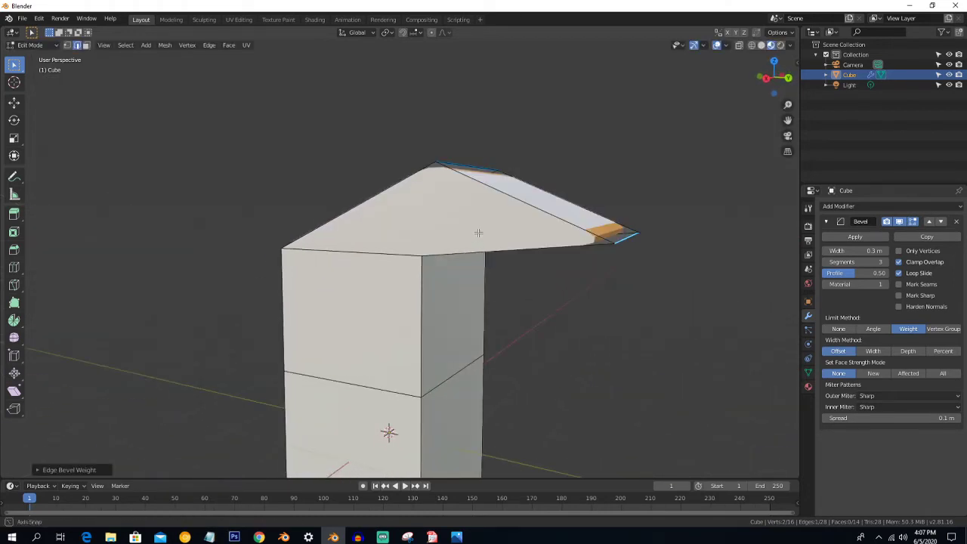
{"action": "left_click", "coordinate": [943, 330]}
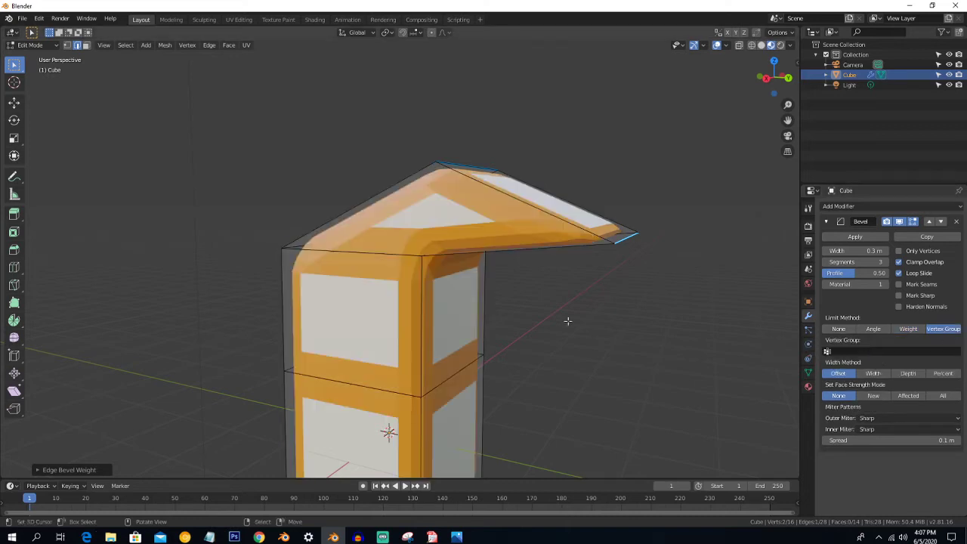
{"action": "middle_click_drag", "start_coordinate": [468, 270], "coordinate": [374, 268]}
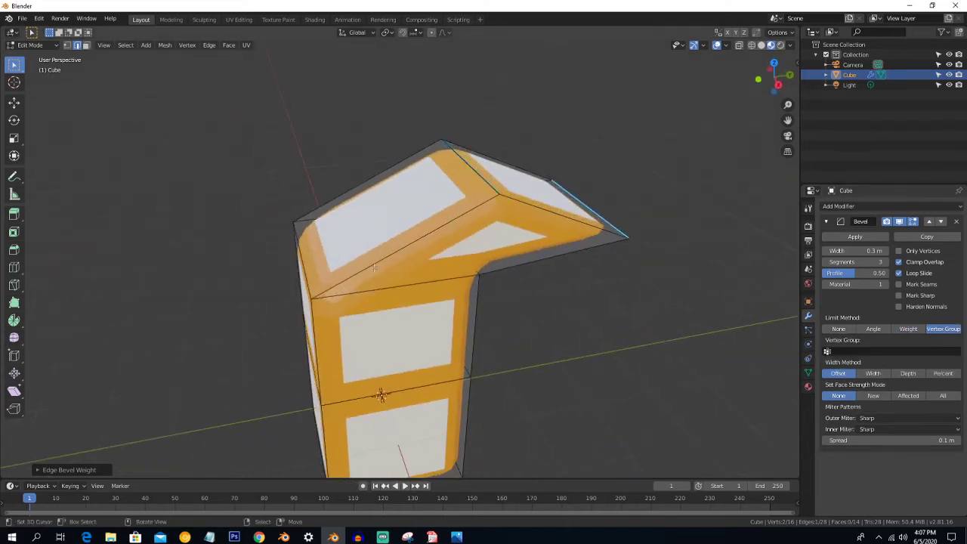
{"action": "left_click", "coordinate": [66, 45]}
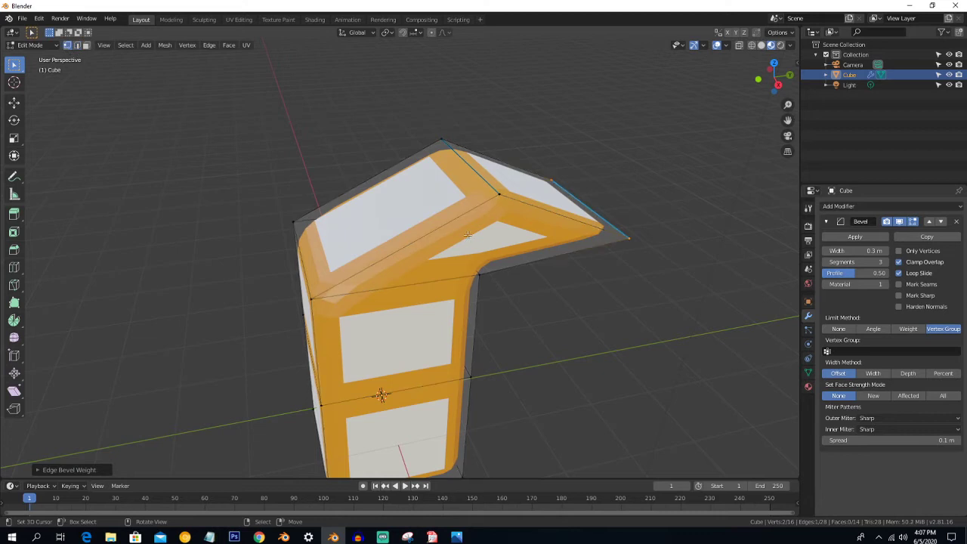
{"action": "middle_click_drag", "start_coordinate": [460, 240], "coordinate": [455, 235]}
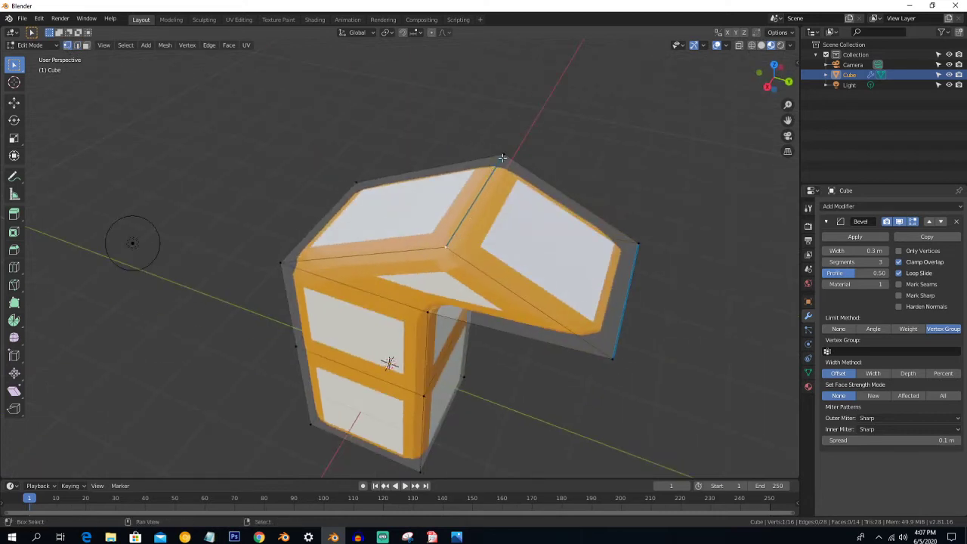
{"action": "left_click", "coordinate": [612, 358], "text": "shift"}
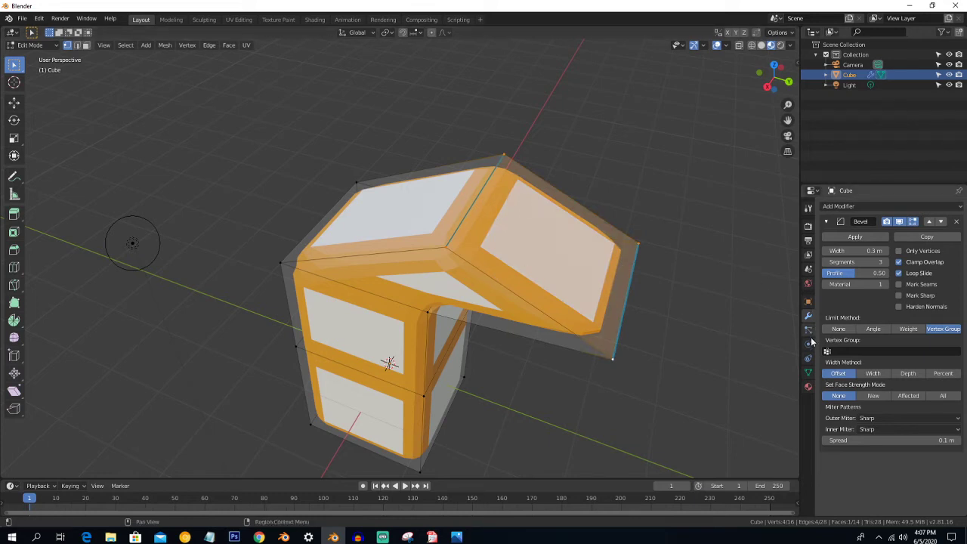
Create a vertex group on the mesh and assign the four selected vertices to it
{"action": "left_click", "coordinate": [808, 372]}
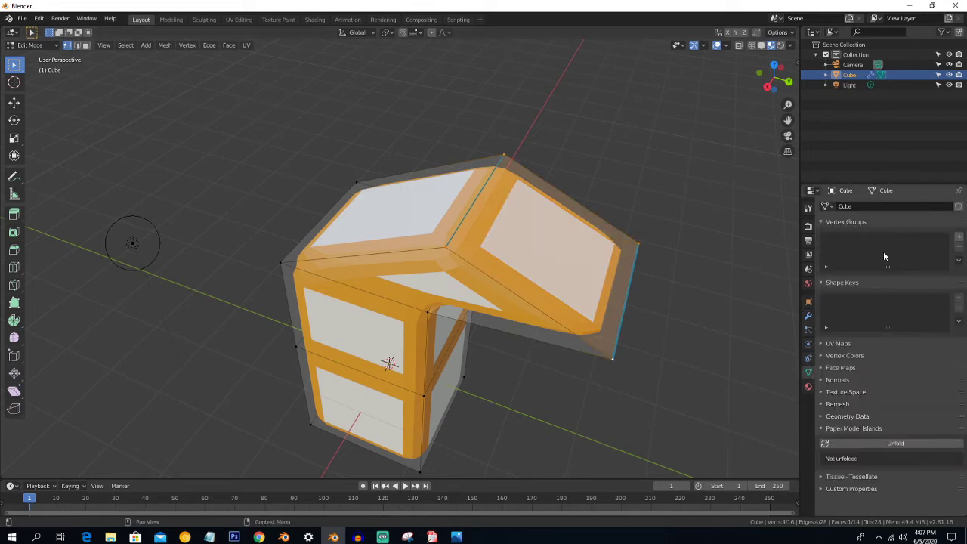
{"action": "left_click", "coordinate": [960, 237]}
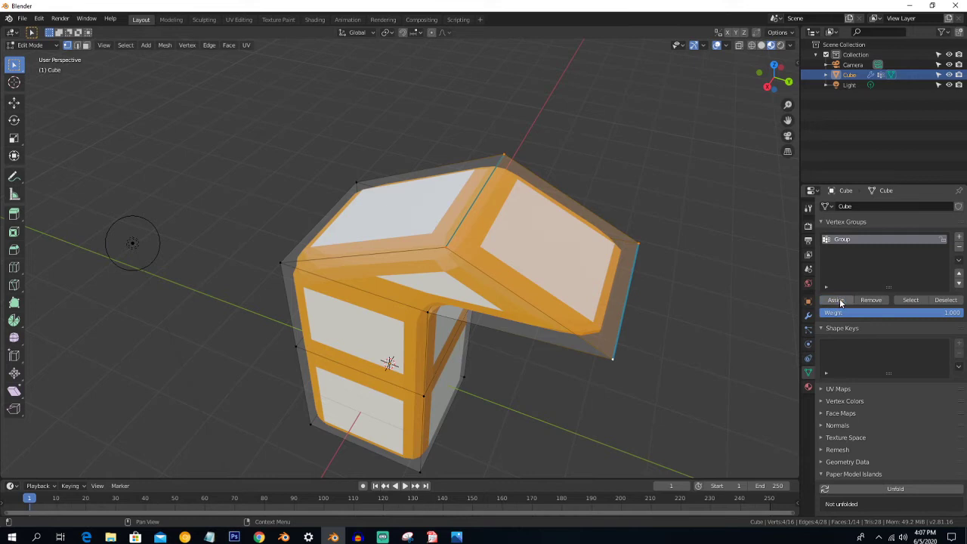
{"action": "key", "text": "KP_1"}
{"action": "middle_click_drag", "start_coordinate": [491, 234], "coordinate": [695, 296]}
Limit the Bevel modifier to the vertex group named Group and inspect the beveled face from the side
{"action": "left_click", "coordinate": [808, 317]}
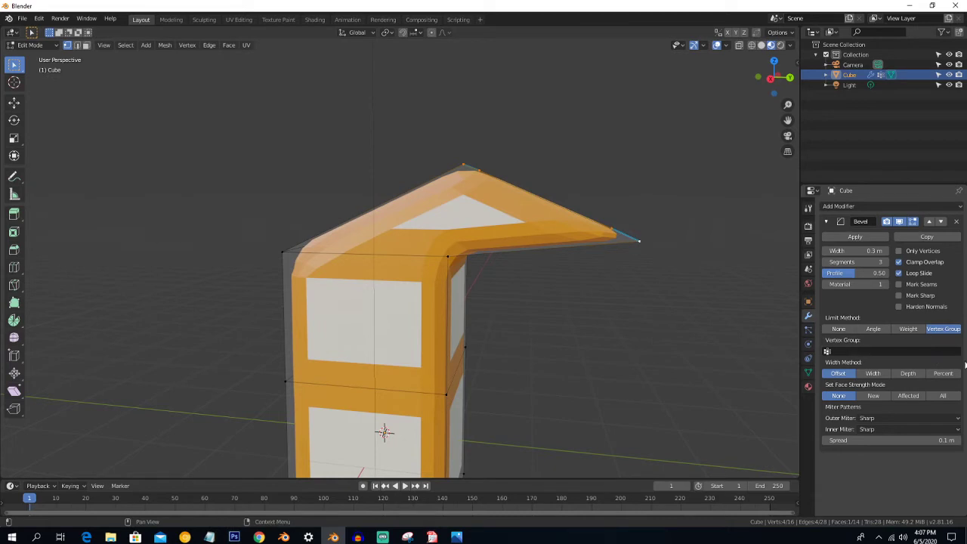
{"action": "left_click", "coordinate": [920, 352]}
{"action": "left_click", "coordinate": [864, 368]}
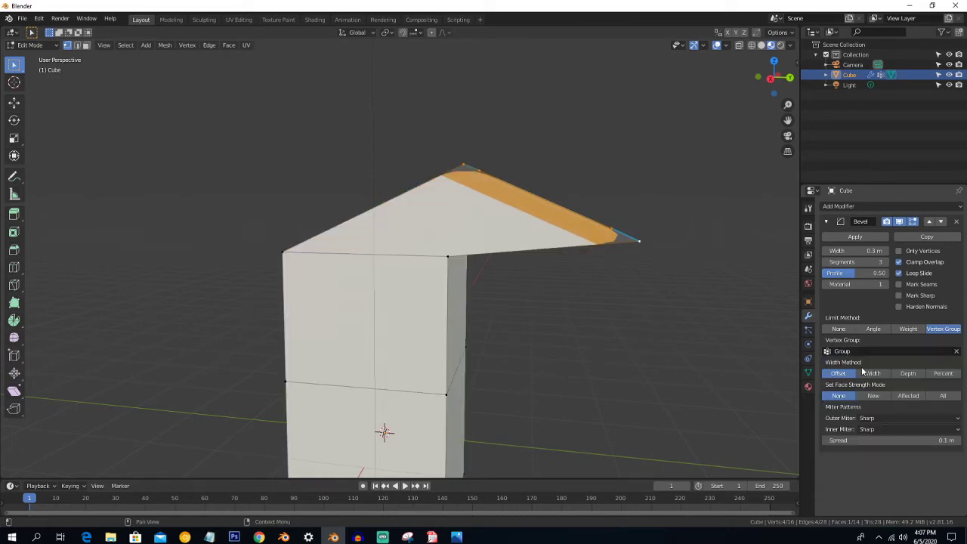
{"action": "middle_click_drag", "start_coordinate": [488, 257], "coordinate": [416, 250]}
{"action": "key", "text": "KP_1"}
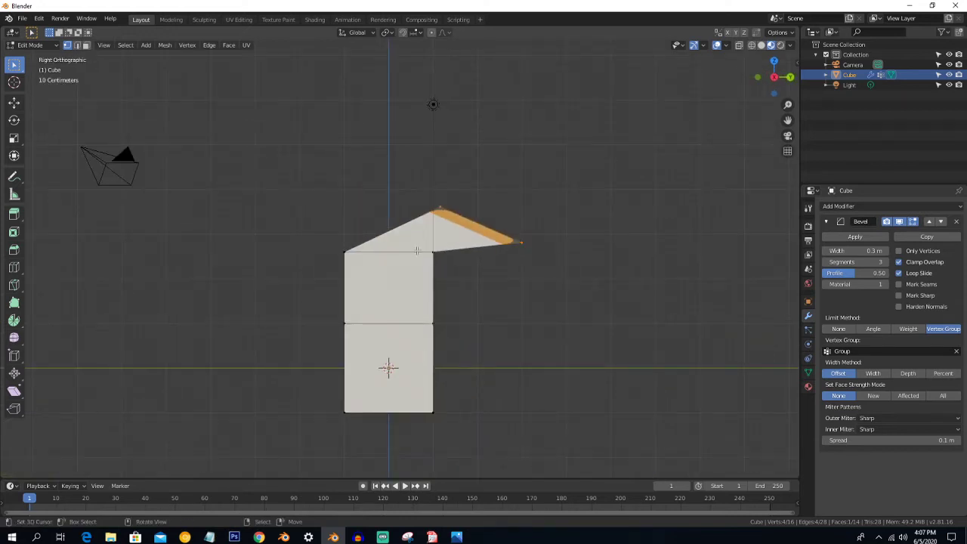
Clear the bevel's vertex group and set the limit method to None
{"action": "left_click", "coordinate": [957, 352]}
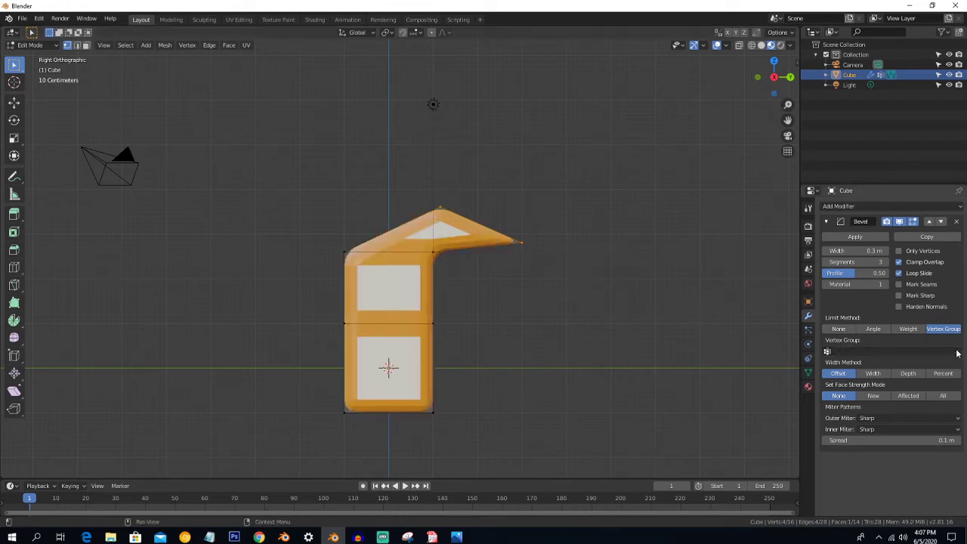
{"action": "left_click", "coordinate": [840, 330]}
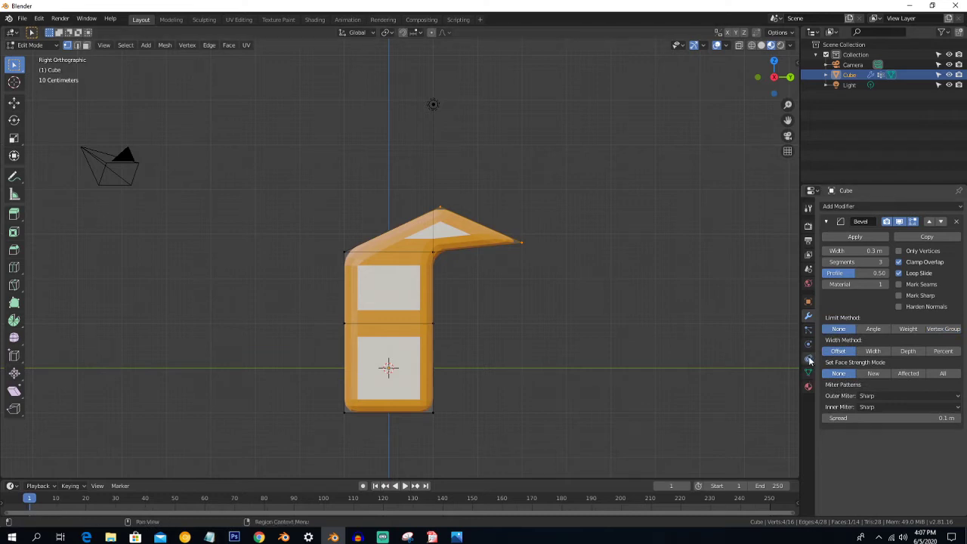
Set the bevel's width method to Width and reduce the width to 0.24 m
{"action": "middle_click_drag", "start_coordinate": [531, 269], "coordinate": [522, 272]}
{"action": "scroll", "coordinate": [522, 272], "scroll_direction": "up", "scroll_amount": 2}
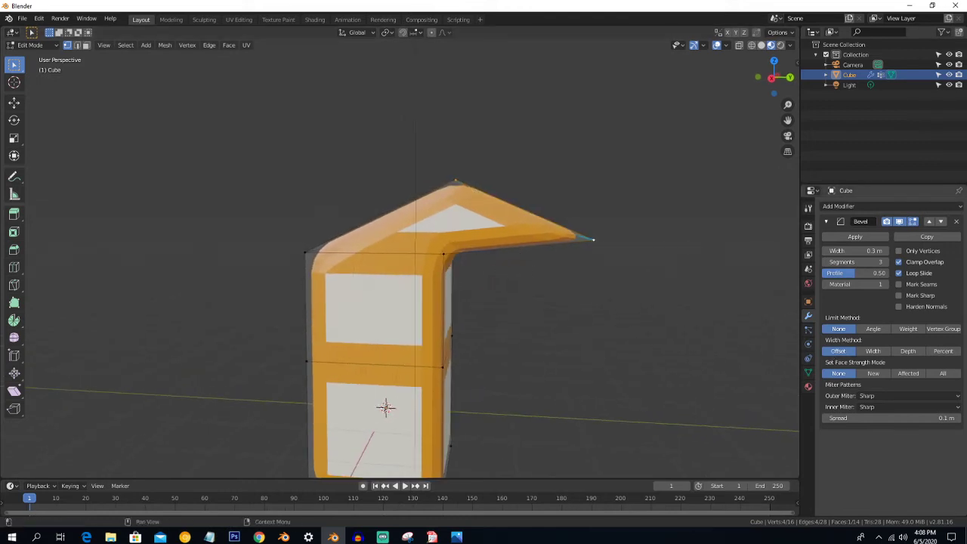
{"action": "left_click", "coordinate": [870, 351]}
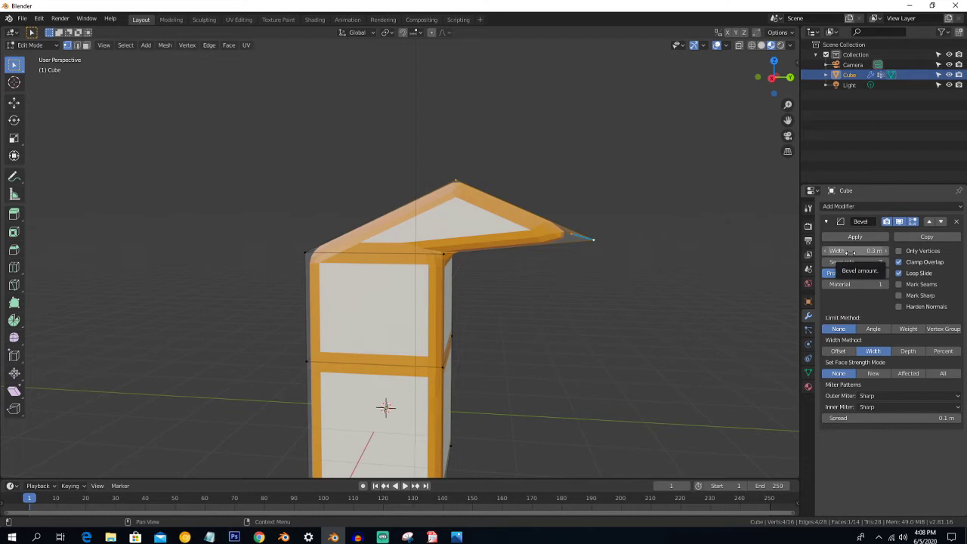
{"action": "mouse_move", "coordinate": [853, 251]}
{"action": "left_mouse_down"}
{"action": "mouse_move", "coordinate": [879, 251]}
{"action": "mouse_move", "coordinate": [831, 251]}
{"action": "mouse_move", "coordinate": [864, 252]}
{"action": "mouse_move", "coordinate": [851, 261]}
{"action": "left_mouse_up"}
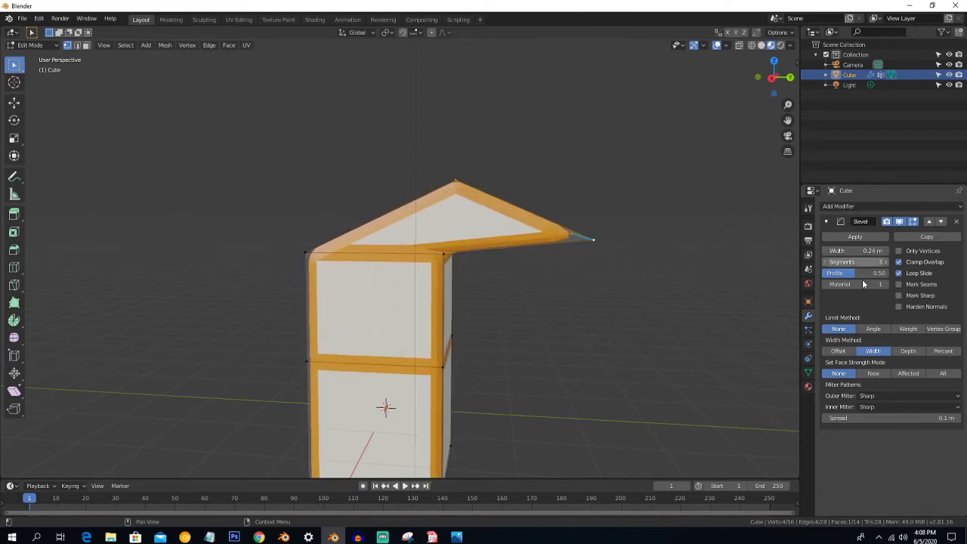
Try the Depth width method, and switch to Percent with a width of about 23.94%
{"action": "left_click", "coordinate": [912, 351]}
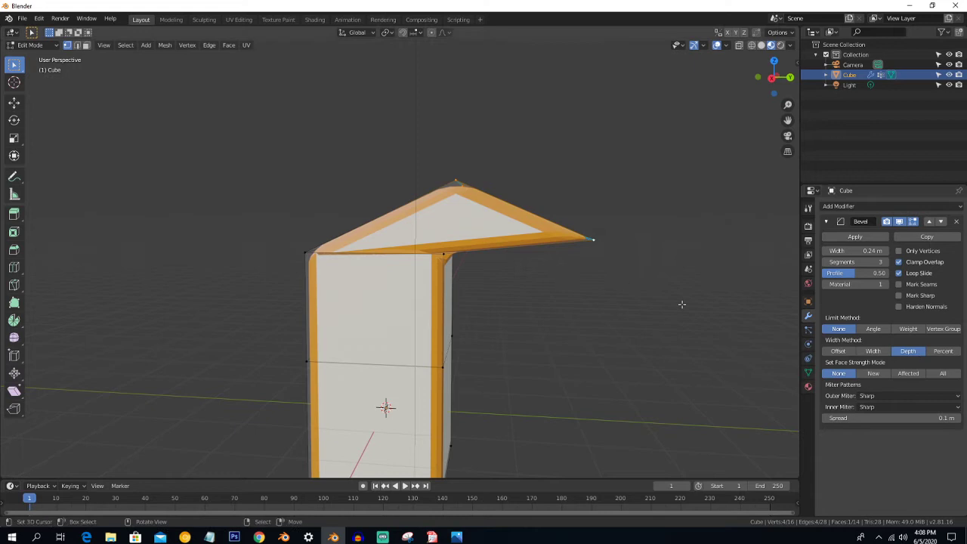
{"action": "left_click", "coordinate": [943, 351]}
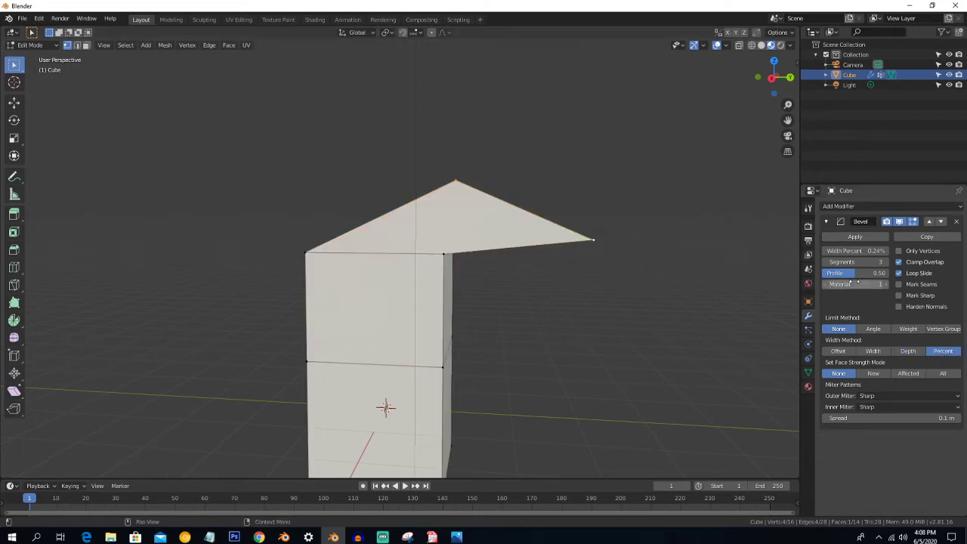
{"action": "mouse_move", "coordinate": [845, 250]}
{"action": "left_mouse_down"}
{"action": "mouse_move", "coordinate": [923, 250]}
{"action": "mouse_move", "coordinate": [853, 243]}
{"action": "left_mouse_up"}
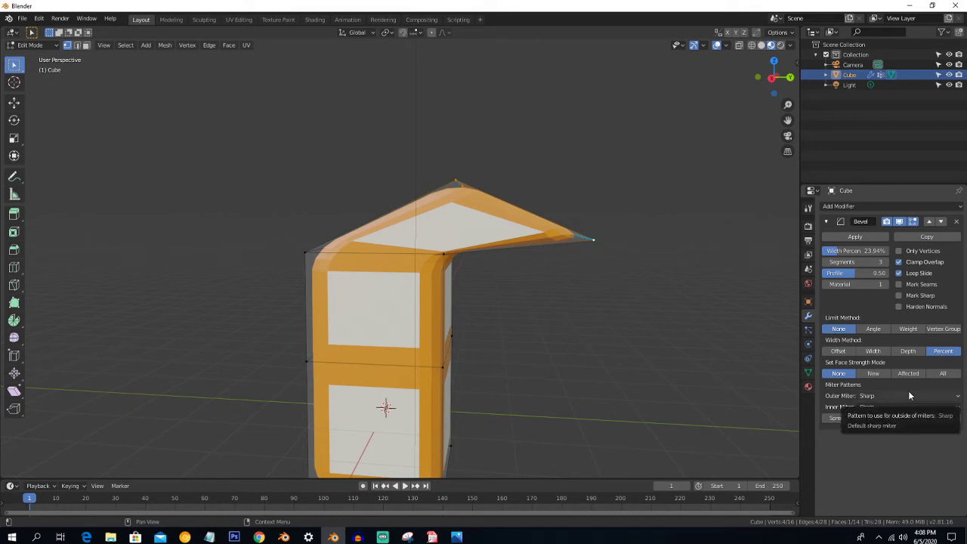
Remove the Bevel modifier and delete the overhang model in Object Mode
{"action": "left_click", "coordinate": [957, 222]}
{"action": "scroll", "coordinate": [426, 285], "scroll_direction": "down", "scroll_amount": 3}
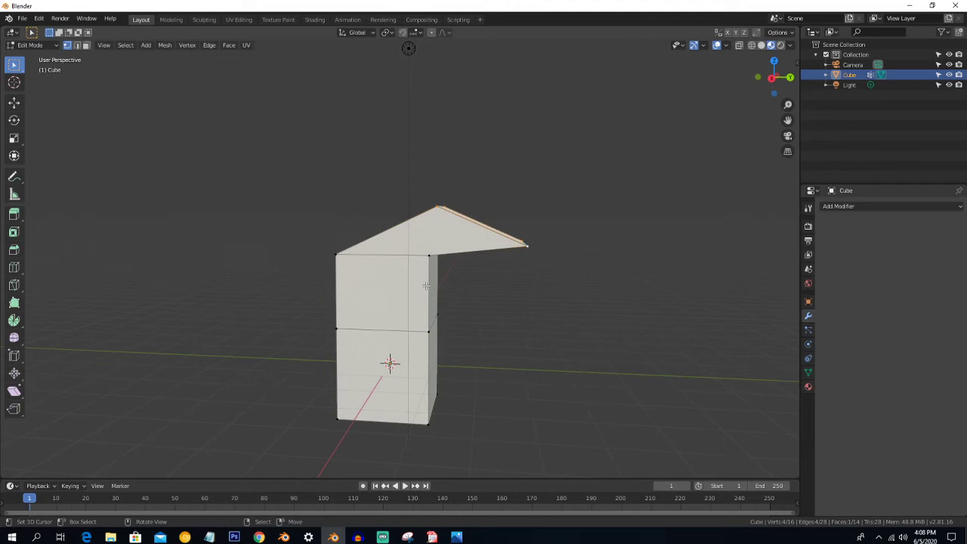
{"action": "key", "text": "Tab"}
{"action": "key", "text": "x"}
{"action": "left_click", "coordinate": [426, 283]}
{"action": "scroll", "coordinate": [426, 285], "scroll_direction": "down", "scroll_amount": 2}
{"action": "key", "text": "KP_1"}
{"action": "middle_click_drag", "start_coordinate": [428, 286], "coordinate": [427, 285]}
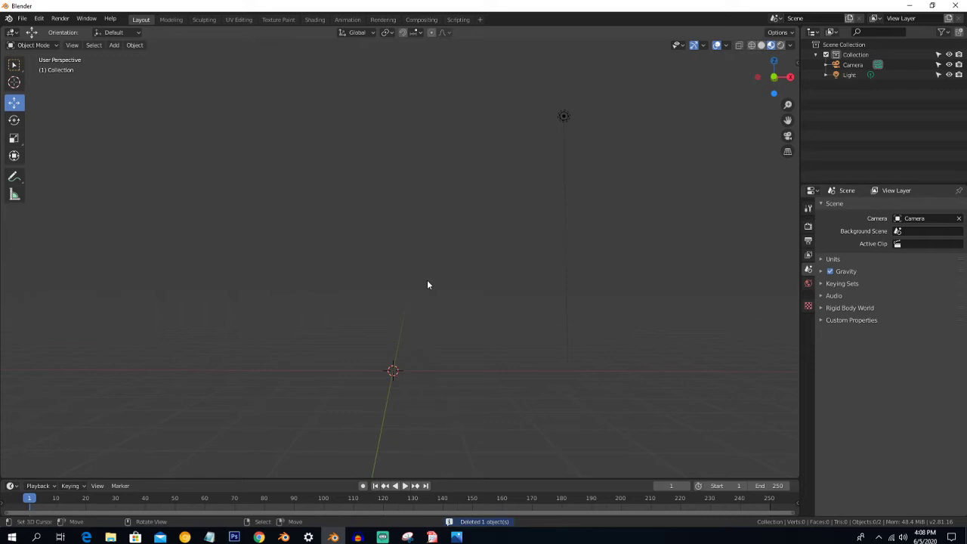
Add a new cube mesh and move it slightly upward along the Z axis
{"action": "key", "text": "shift+a"}
{"action": "mouse_move", "coordinate": [427, 280]}
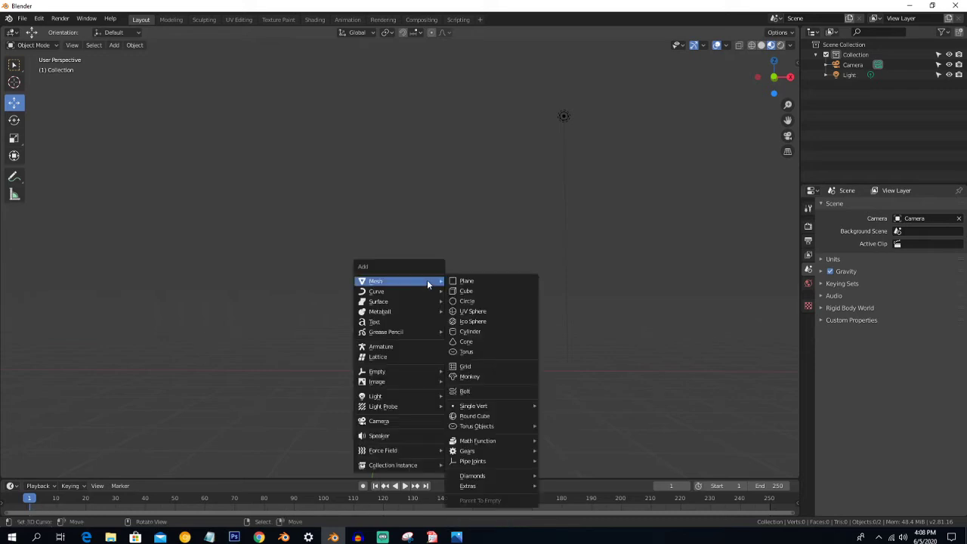
{"action": "left_click", "coordinate": [475, 290]}
{"action": "left_click_drag", "start_coordinate": [387, 340], "coordinate": [386, 314]}
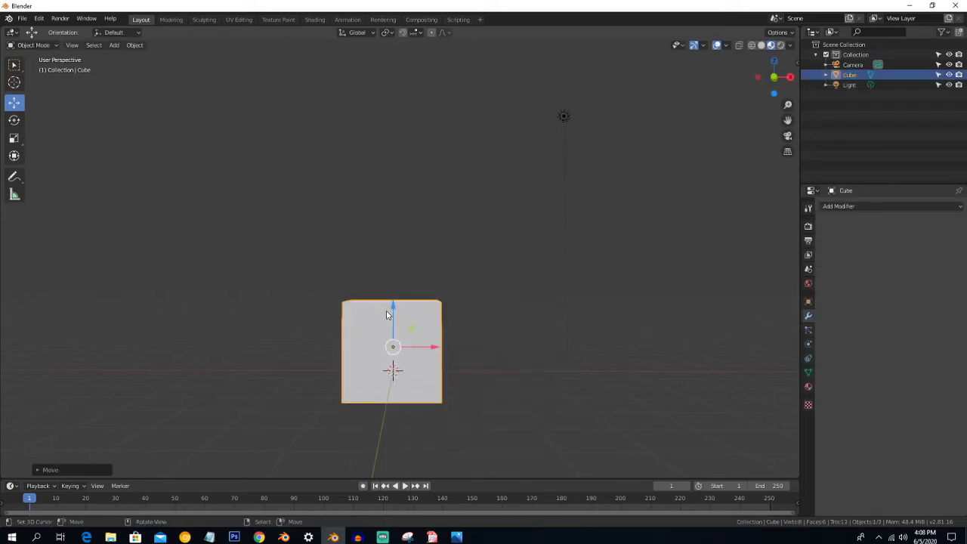
Scale the cube down along Y into a very thin slab in the right orthographic view, and switch to the front view
{"action": "key", "text": "KP_3"}
{"action": "key", "text": "s"}
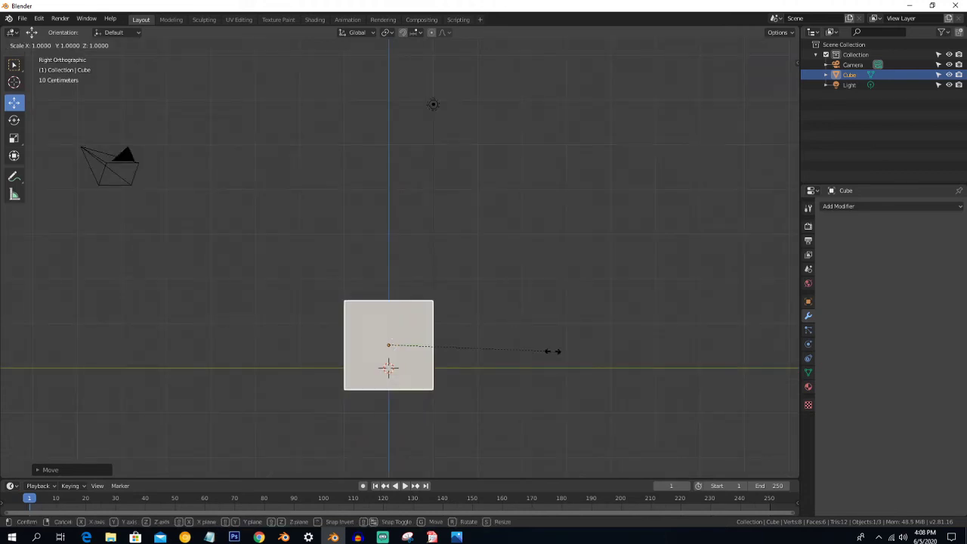
{"action": "key", "text": "y"}
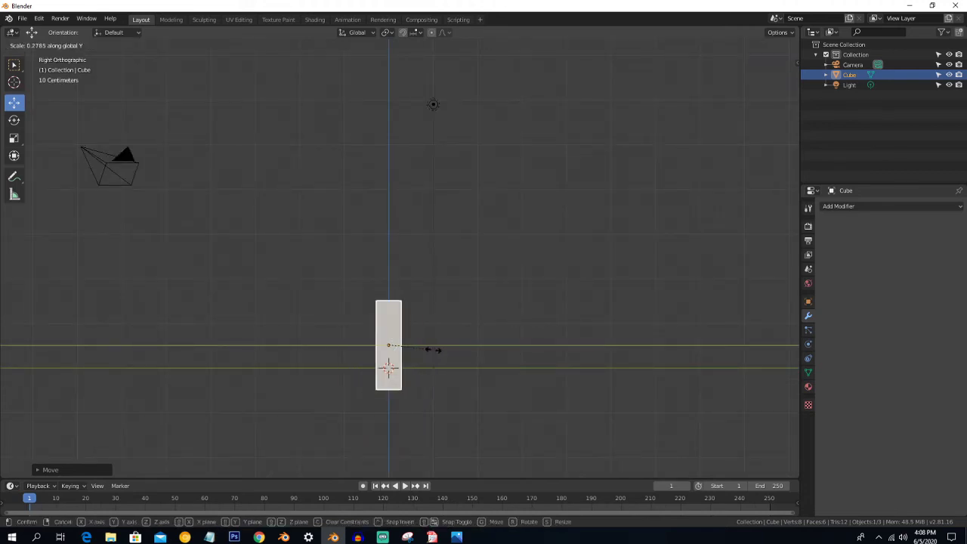
{"action": "left_click", "coordinate": [394, 348]}
{"action": "key", "text": "KP_1"}
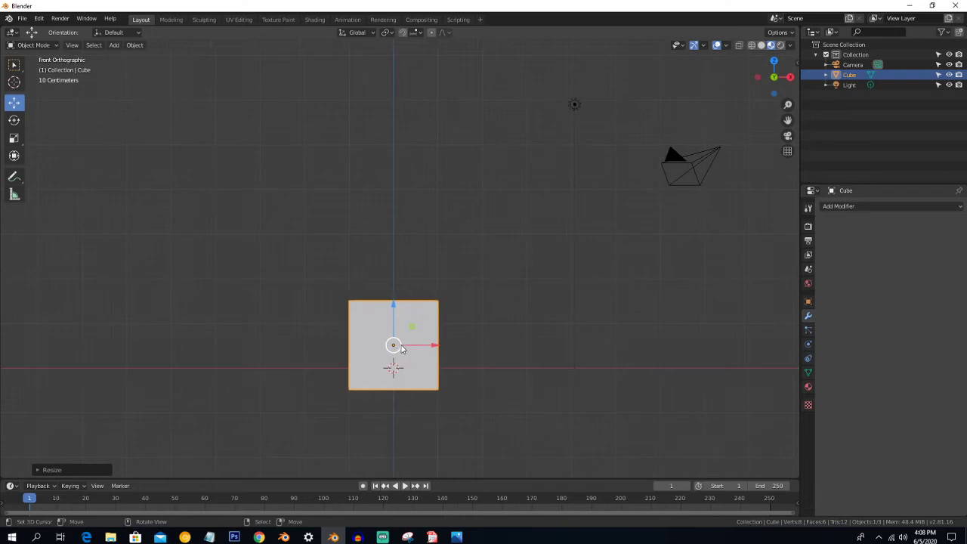
Scale the slab down to about 0.5 along X and about 0.58 along Z
{"action": "scroll", "coordinate": [521, 381], "scroll_direction": "down", "scroll_amount": 2}
{"action": "middle_click_drag", "start_coordinate": [521, 381], "coordinate": [526, 315], "text": "shift"}
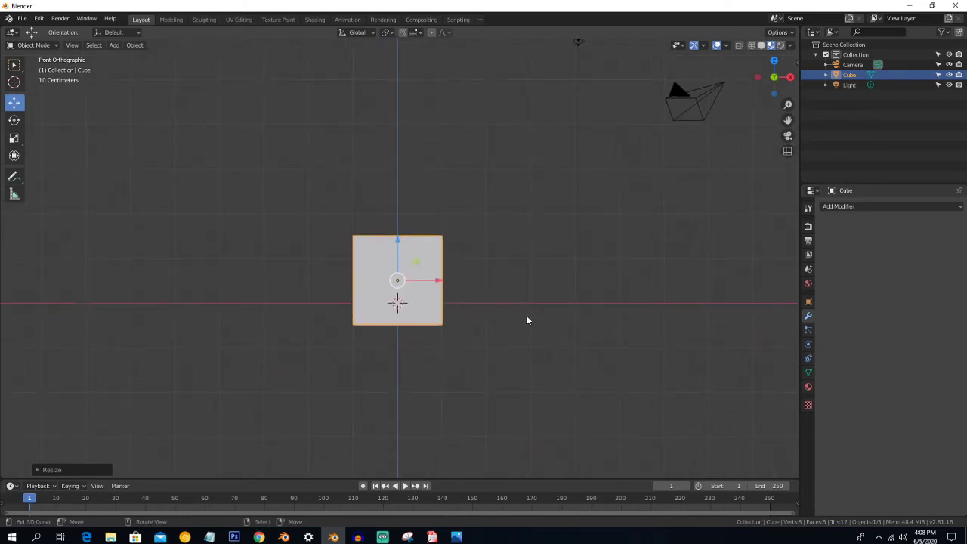
{"action": "scroll", "coordinate": [557, 323], "scroll_direction": "up", "scroll_amount": 2}
{"action": "key", "text": "s"}
{"action": "key", "text": "x"}
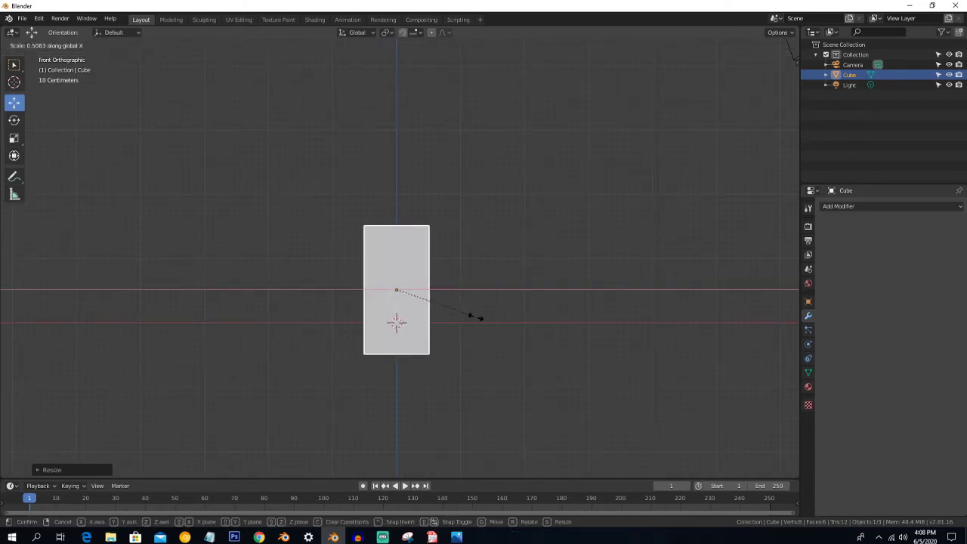
{"action": "left_click", "coordinate": [469, 321]}
{"action": "key", "text": "s"}
{"action": "key", "text": "z"}
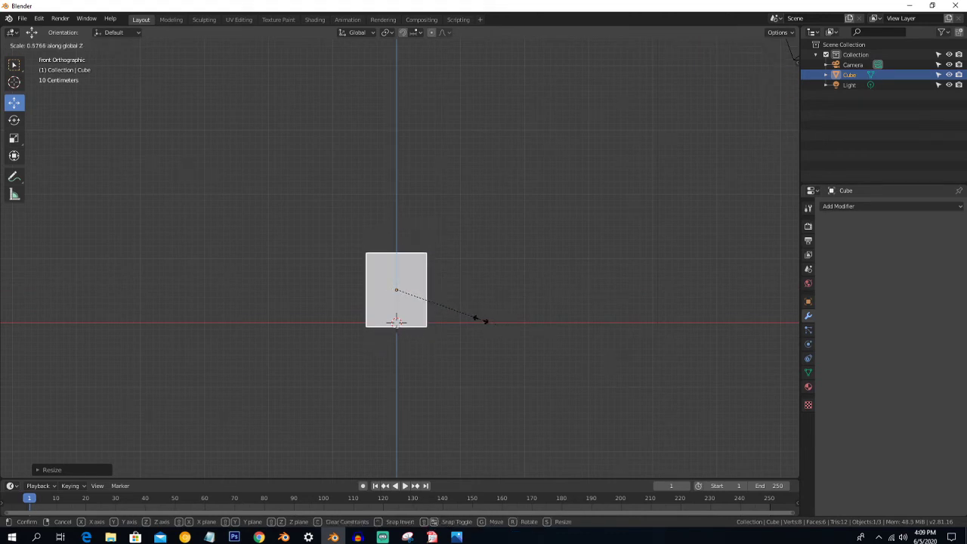
{"action": "left_click", "coordinate": [480, 318]}
Stretch the slab along Z by a factor of about 1.31 and return to the front orthographic view
{"action": "scroll", "coordinate": [443, 286], "scroll_direction": "up", "scroll_amount": 3}
{"action": "scroll", "coordinate": [444, 288], "scroll_direction": "down", "scroll_amount": 1}
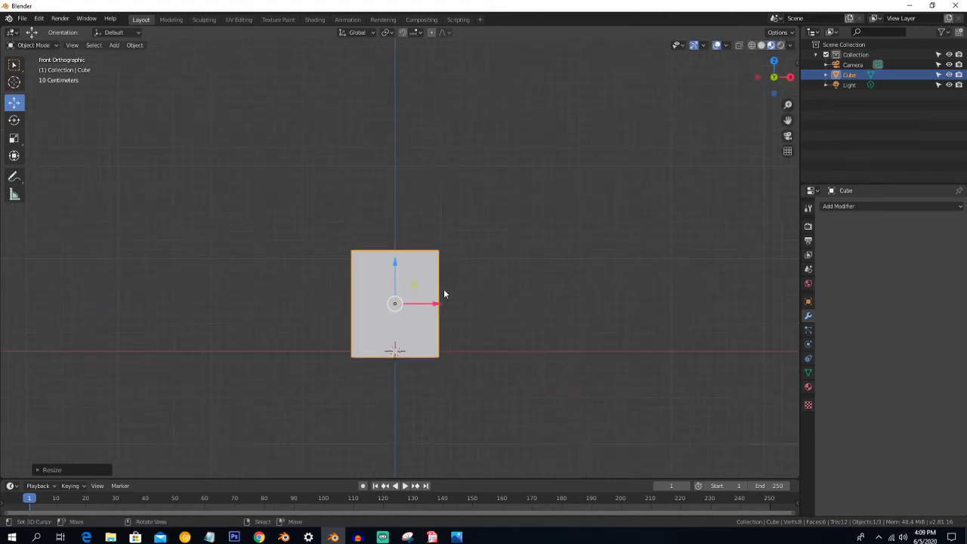
{"action": "key", "text": "s"}
{"action": "key", "text": "z"}
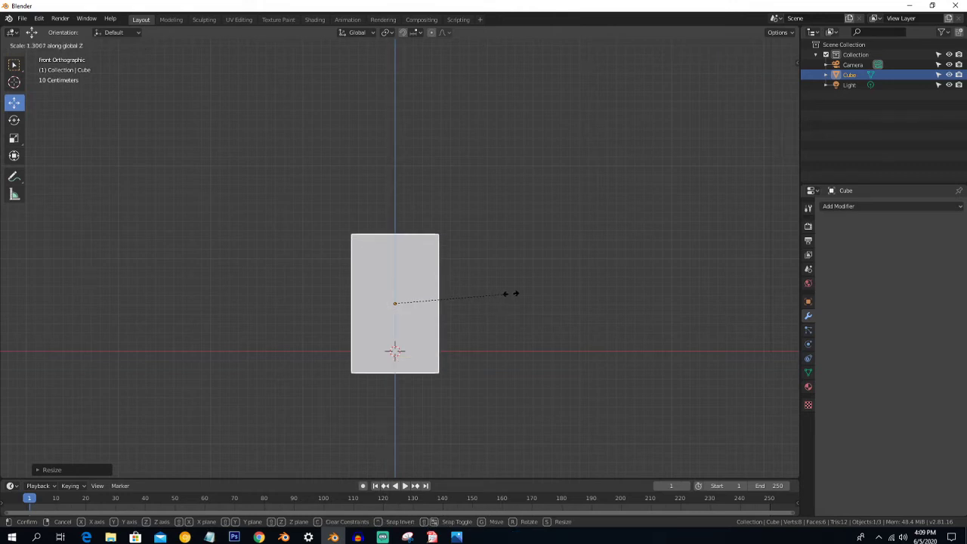
{"action": "left_click", "coordinate": [511, 294]}
{"action": "mouse_move", "coordinate": [410, 309]}
{"action": "middle_mouse_down"}
{"action": "mouse_move", "coordinate": [377, 315]}
{"action": "mouse_move", "coordinate": [398, 318]}
{"action": "middle_mouse_up"}
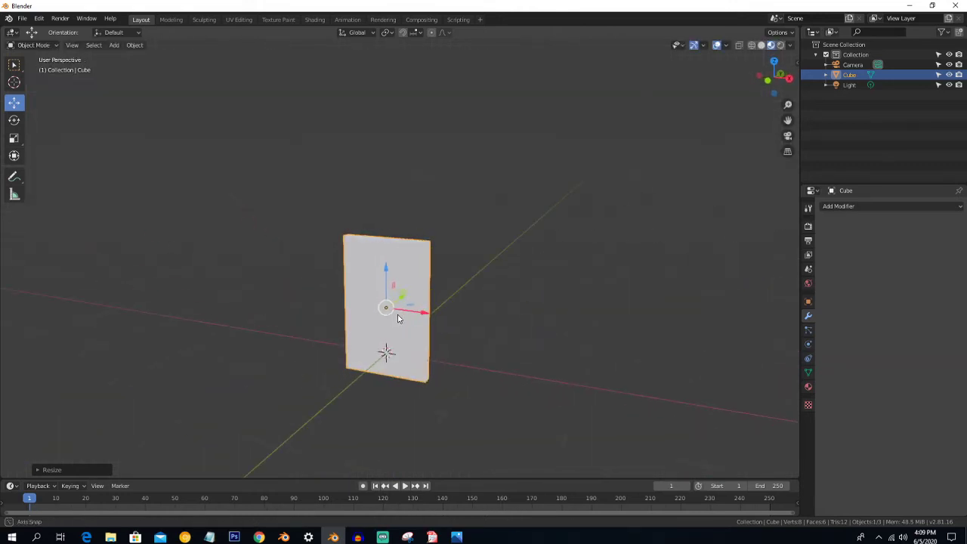
{"action": "key", "text": "KP_1"}
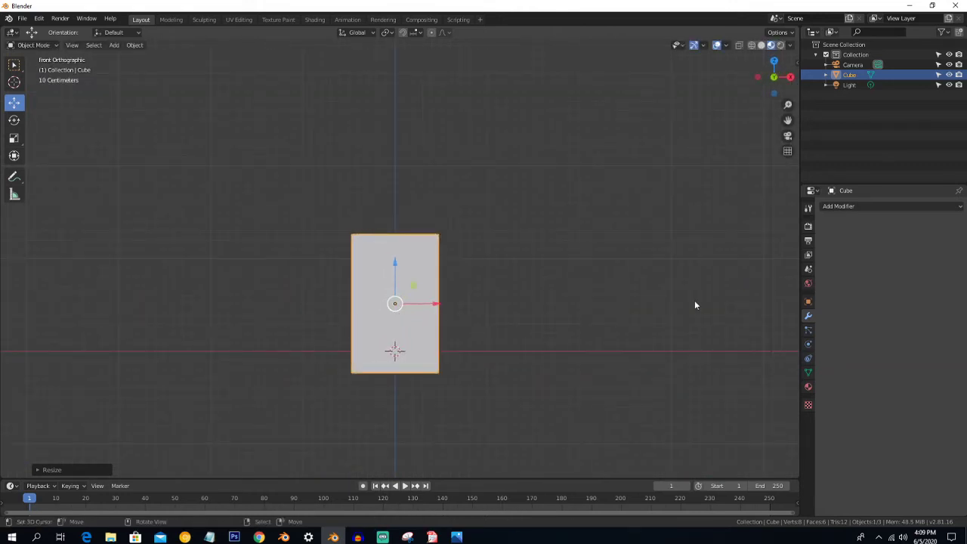
Try the Bevel tool on the whole slab in Edit Mode, adjust its width, undo it and return to Object Mode
{"action": "left_click", "coordinate": [870, 206]}
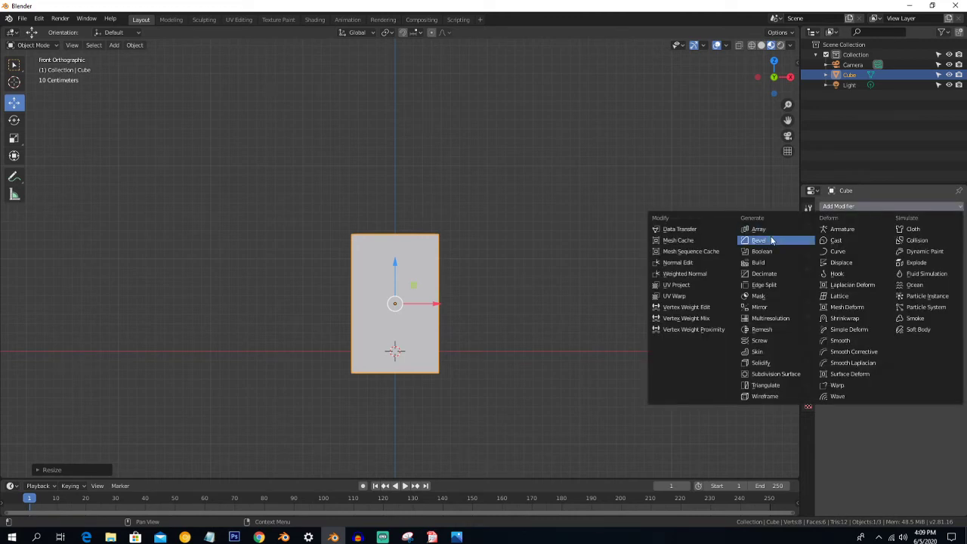
{"action": "key", "text": "Tab"}
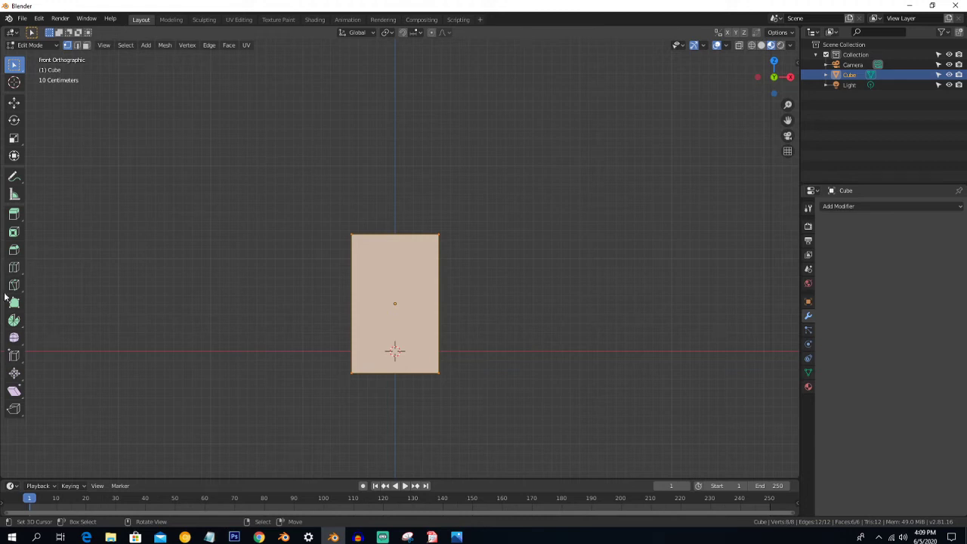
{"action": "left_click", "coordinate": [14, 251]}
{"action": "left_click_drag", "start_coordinate": [326, 238], "coordinate": [304, 243]}
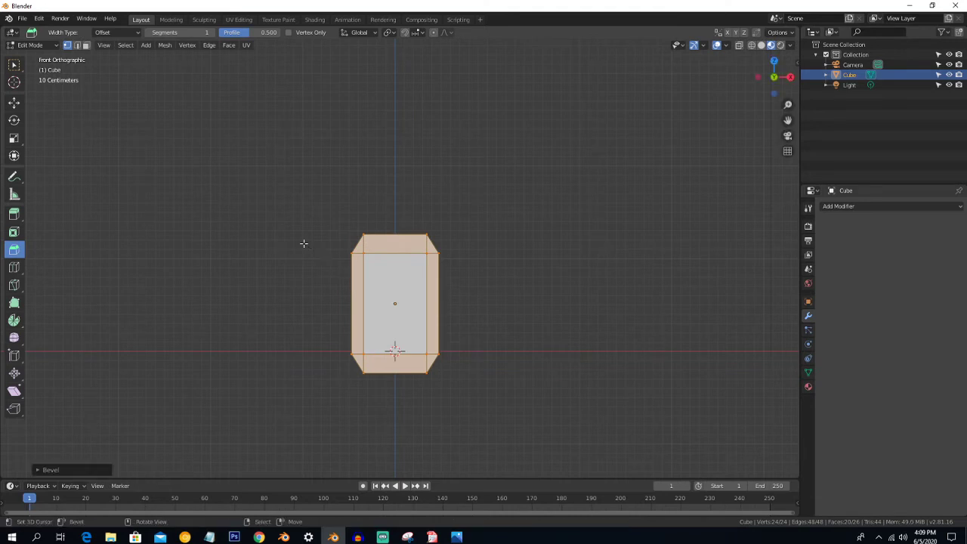
{"action": "left_click", "coordinate": [71, 470]}
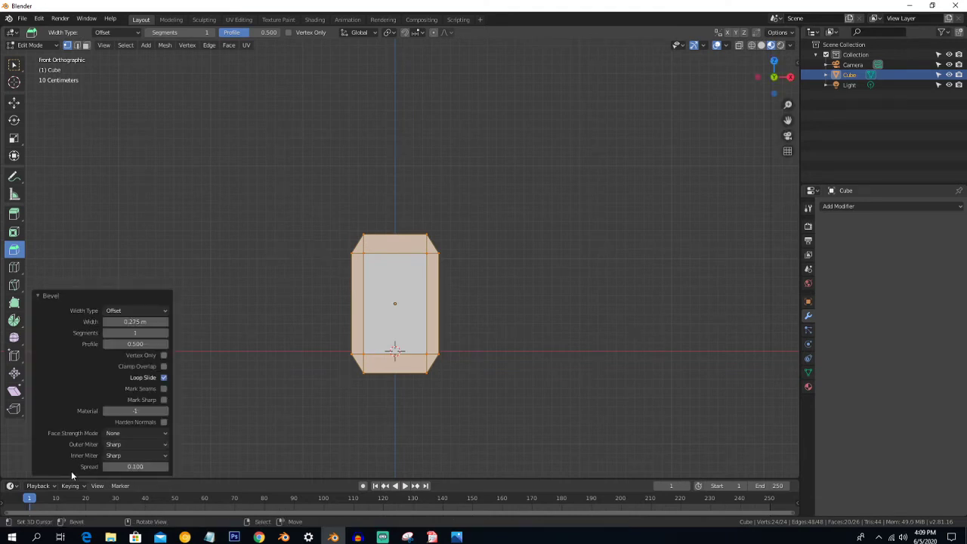
{"action": "left_click_drag", "start_coordinate": [134, 322], "coordinate": [146, 330]}
{"action": "key", "text": "Tab"}
{"action": "key", "text": "Tab"}
{"action": "key", "text": "ctrl+z"}
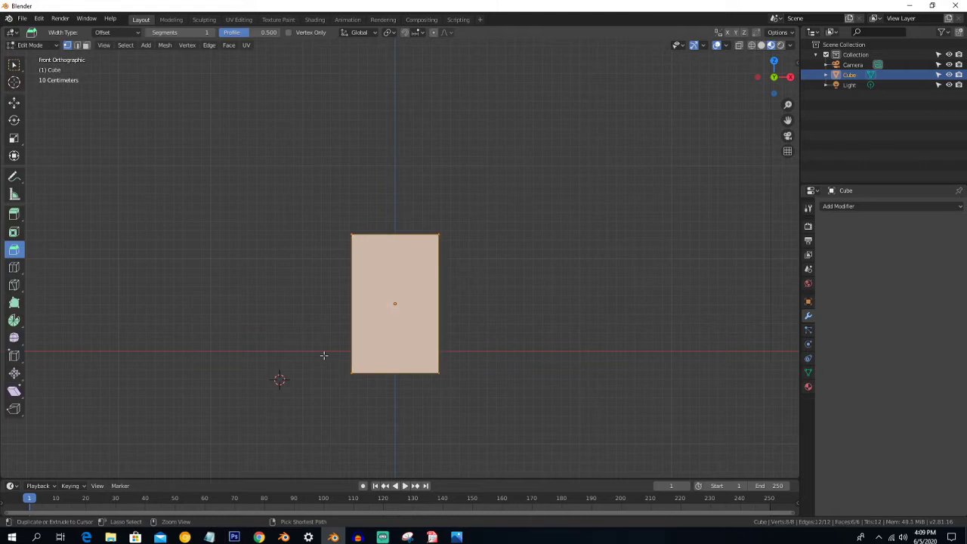
{"action": "key", "text": "Tab"}
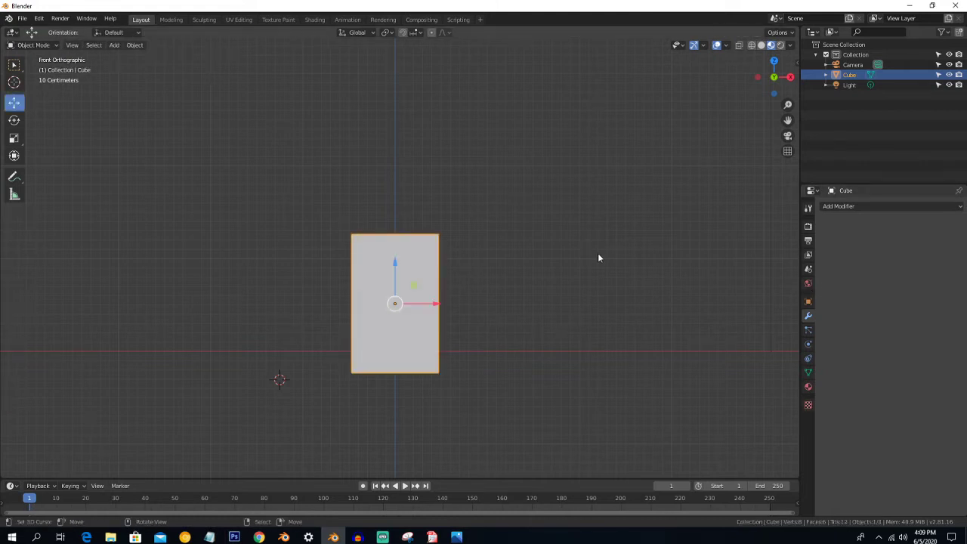
Add a Bevel modifier to the slab and look closely at its upper corners in perspective
{"action": "middle_click_drag", "start_coordinate": [597, 252], "coordinate": [592, 259]}
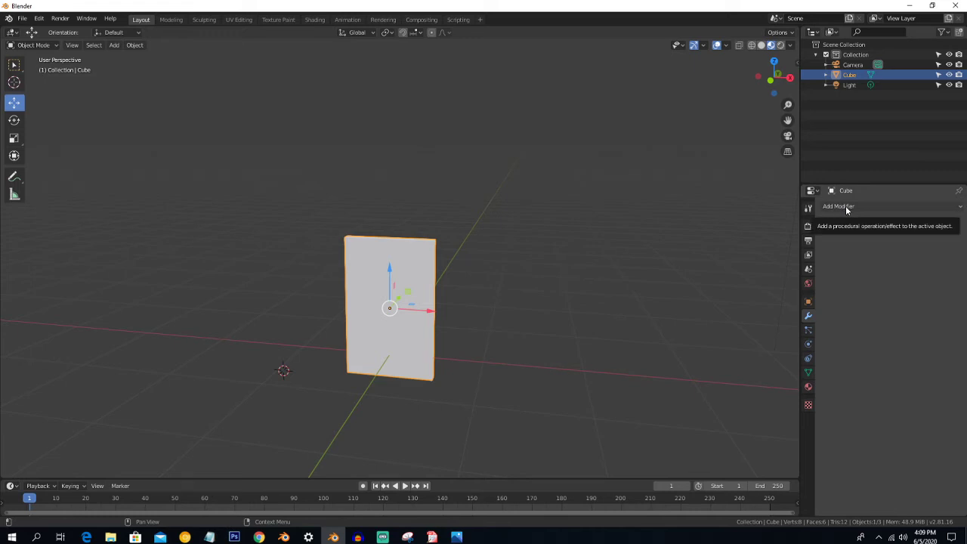
{"action": "left_click", "coordinate": [845, 207]}
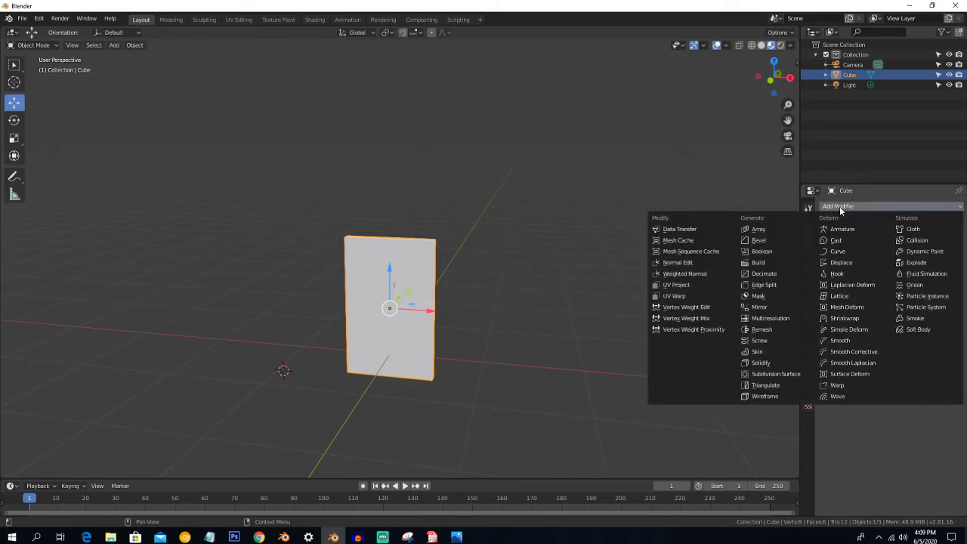
{"action": "left_click", "coordinate": [770, 240]}
{"action": "scroll", "coordinate": [551, 245], "scroll_direction": "up", "scroll_amount": 3}
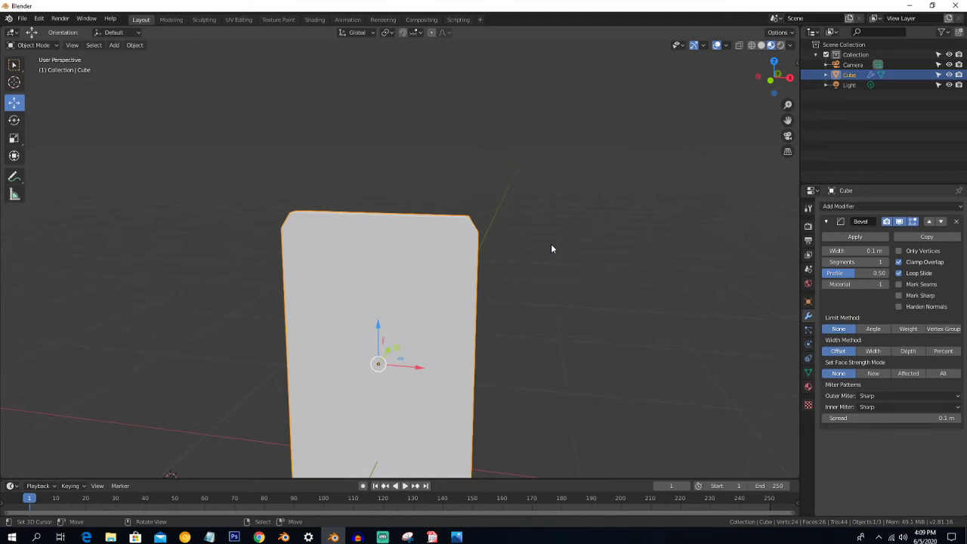
{"action": "scroll", "coordinate": [551, 248], "scroll_direction": "down", "scroll_amount": 3}
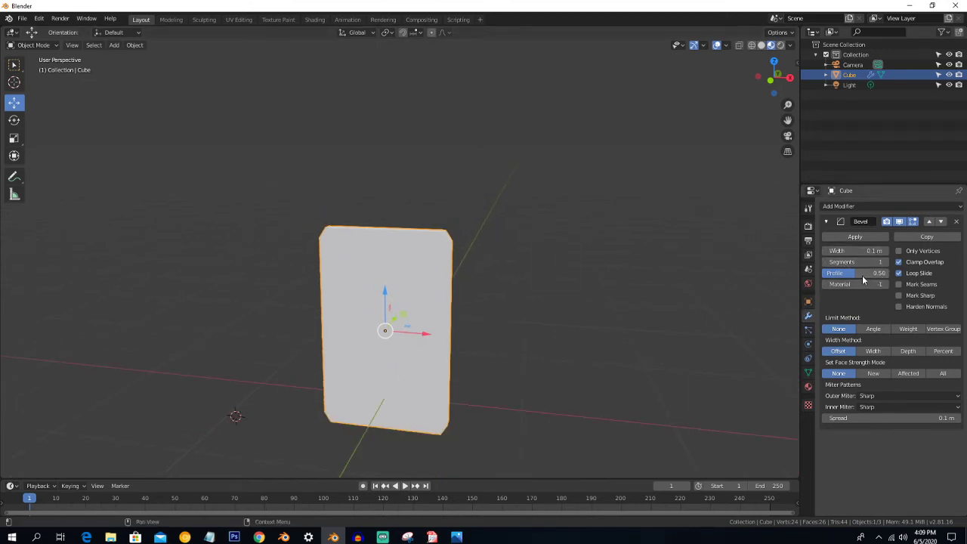
{"action": "scroll", "coordinate": [492, 237], "scroll_direction": "up", "scroll_amount": 1}
{"action": "mouse_move", "coordinate": [492, 237]}
{"action": "middle_mouse_down"}
{"action": "mouse_move", "coordinate": [479, 242]}
{"action": "mouse_move", "coordinate": [485, 235]}
{"action": "middle_mouse_up"}
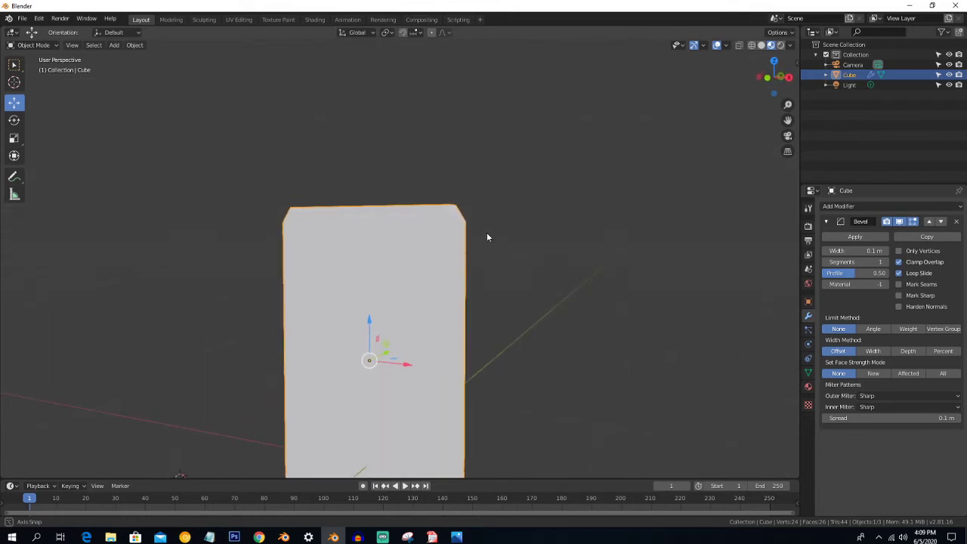
{"action": "scroll", "coordinate": [489, 239], "scroll_direction": "up", "scroll_amount": 2}
{"action": "scroll", "coordinate": [495, 243], "scroll_direction": "up", "scroll_amount": 2}
Set the Bevel modifier to 9 segments with a profile of 0.70
{"action": "left_click_drag", "start_coordinate": [853, 261], "coordinate": [886, 268]}
{"action": "middle_click_drag", "start_coordinate": [679, 219], "coordinate": [672, 201]}
{"action": "key", "text": "Tab"}
{"action": "left_click", "coordinate": [885, 261]}
{"action": "left_click", "coordinate": [885, 261]}
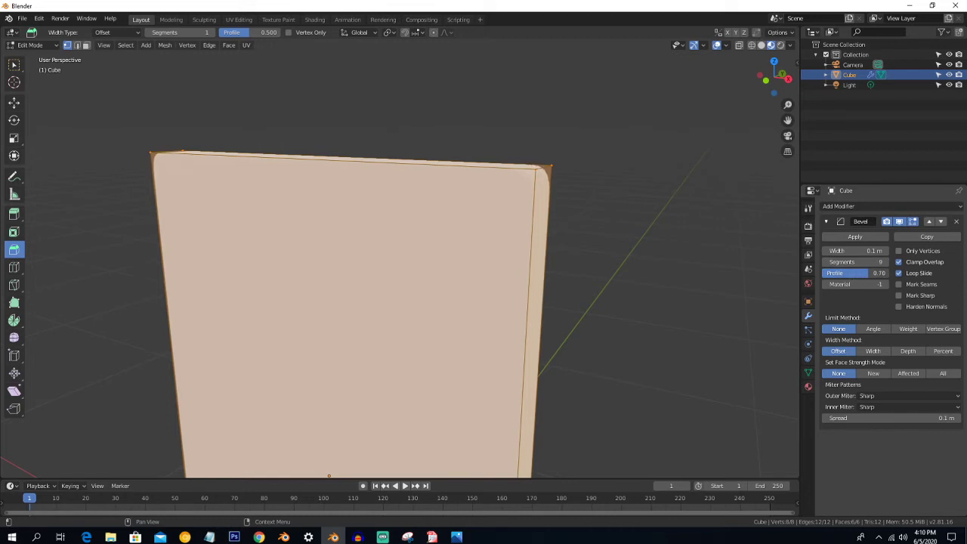
Narrow the beveled slab along X to about 0.89 in Object Mode from the front view
{"action": "key", "text": "KP_1"}
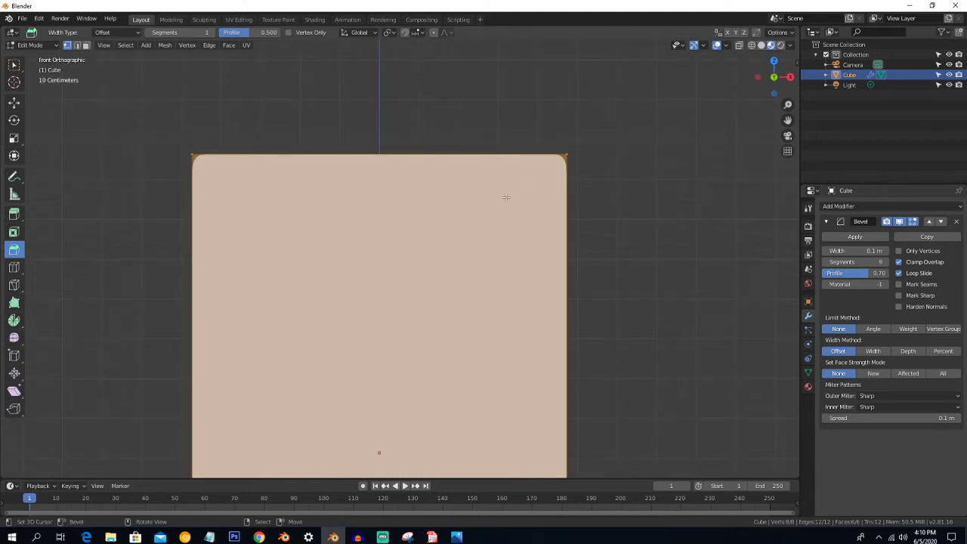
{"action": "key", "text": "Tab"}
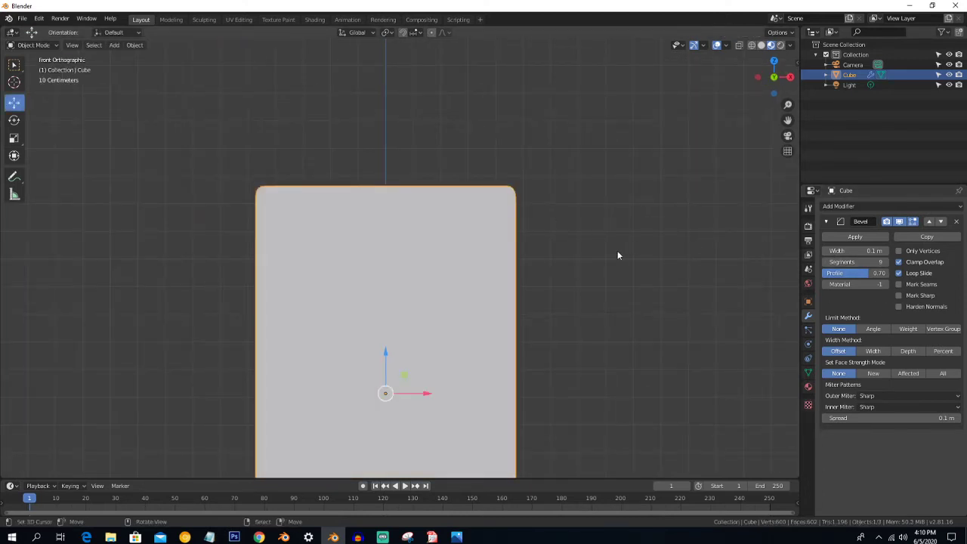
{"action": "scroll", "coordinate": [616, 251], "scroll_direction": "down", "scroll_amount": 2}
{"action": "scroll", "coordinate": [562, 276], "scroll_direction": "down", "scroll_amount": 2}
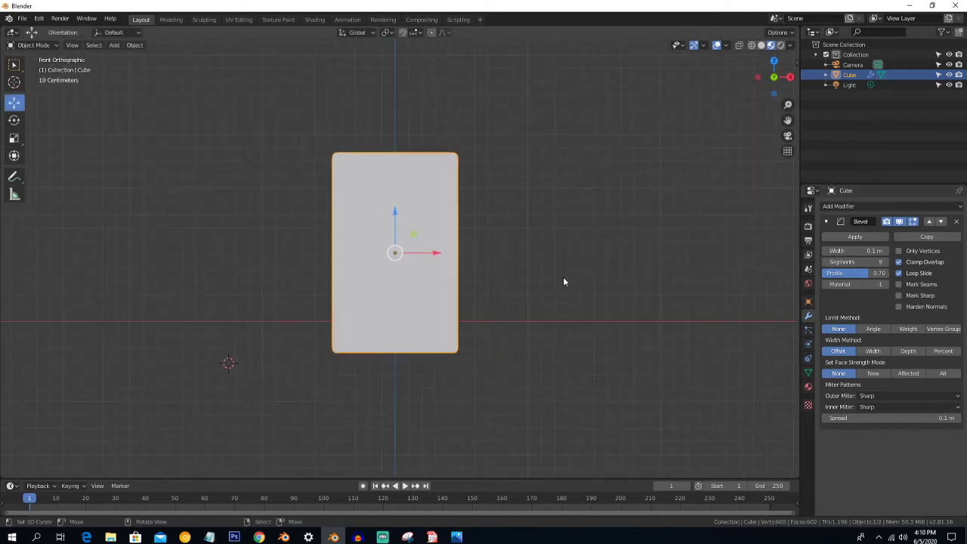
{"action": "key", "text": "s"}
{"action": "key", "text": "x"}
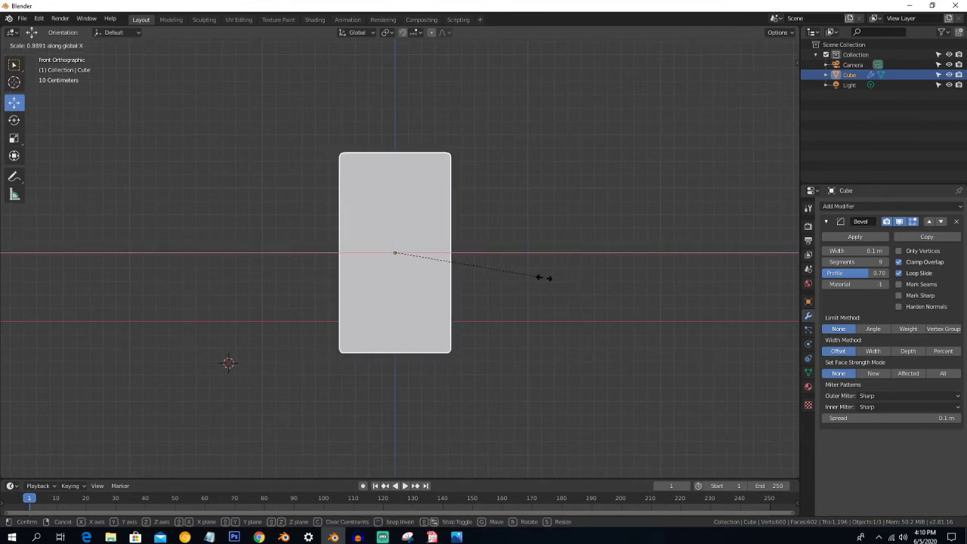
{"action": "left_click", "coordinate": [543, 278]}
Examine the slab's rounded corners and side edges up close, comparing the base mesh with the beveled result
{"action": "key", "text": "Tab"}
{"action": "key", "text": "Tab"}
{"action": "middle_click_drag", "start_coordinate": [529, 273], "coordinate": [490, 319]}
{"action": "scroll", "coordinate": [486, 270], "scroll_direction": "up", "scroll_amount": 4}
{"action": "scroll", "coordinate": [485, 319], "scroll_direction": "up", "scroll_amount": 2}
{"action": "key", "text": "Tab"}
{"action": "key", "text": "Tab"}
{"action": "middle_click_drag", "start_coordinate": [507, 215], "coordinate": [497, 198]}
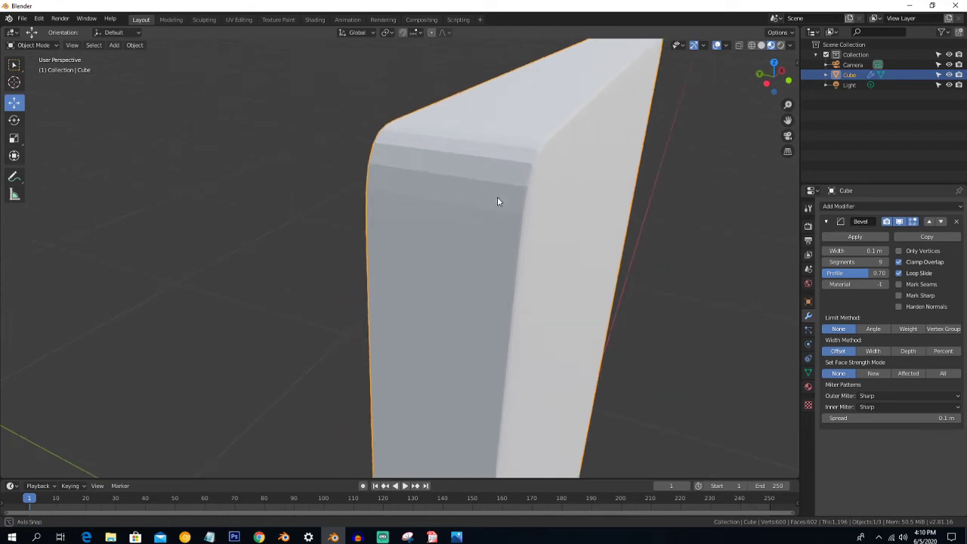
Inset the slab's front face by about 0.027 m in Edit Mode
{"action": "key", "text": "KP_1"}
{"action": "scroll", "coordinate": [497, 210], "scroll_direction": "down", "scroll_amount": 6}
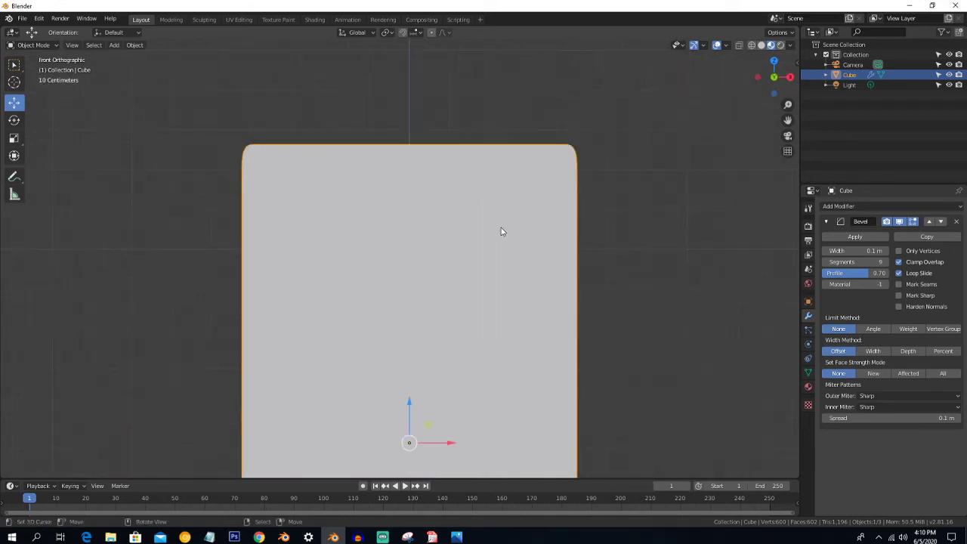
{"action": "middle_click_drag", "start_coordinate": [507, 265], "coordinate": [500, 128], "text": "shift"}
{"action": "key", "text": "Tab"}
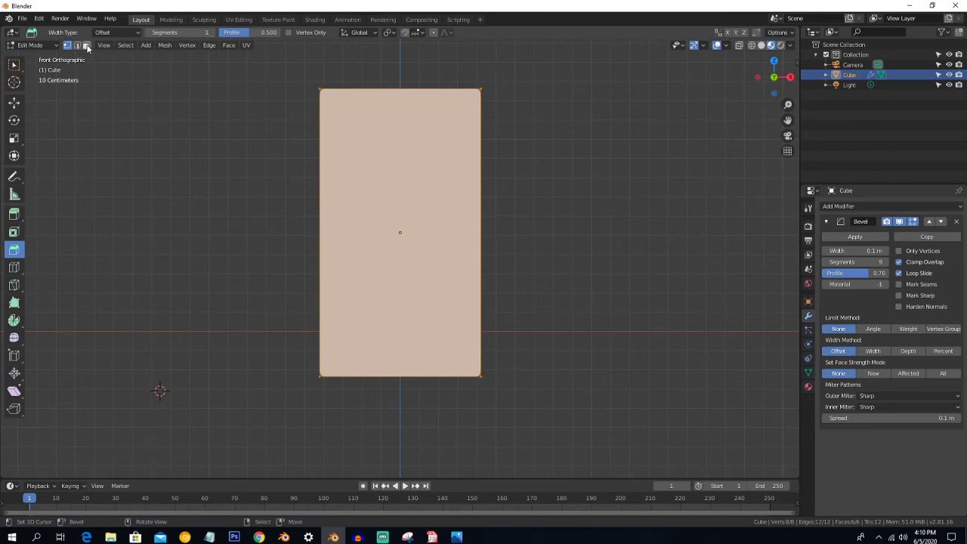
{"action": "left_click", "coordinate": [370, 170]}
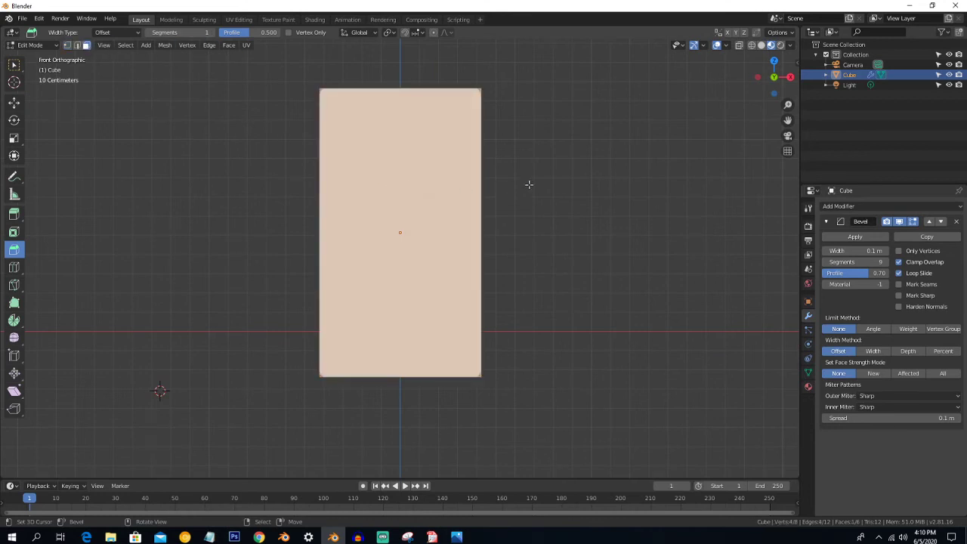
{"action": "key", "text": "i"}
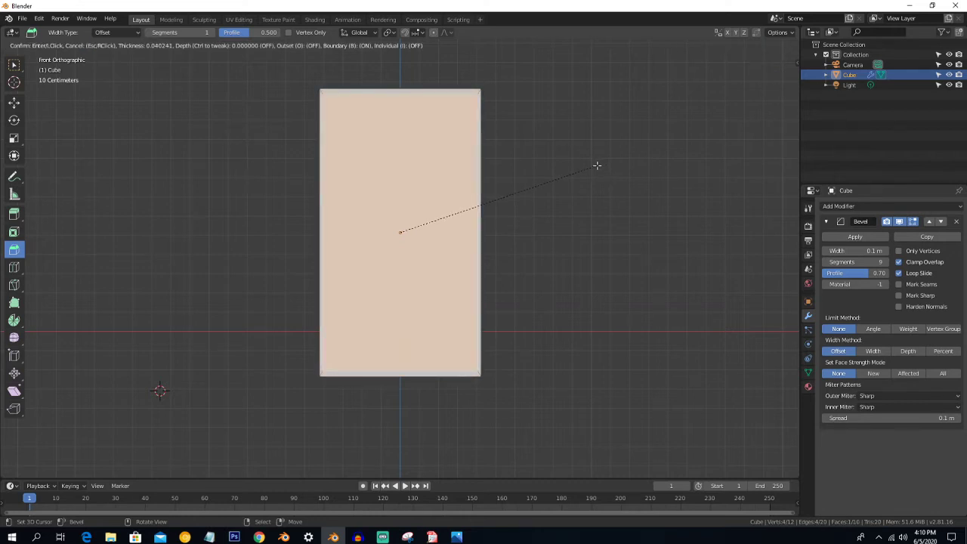
{"action": "left_click", "coordinate": [598, 166]}
{"action": "middle_click_drag", "start_coordinate": [576, 179], "coordinate": [534, 203]}
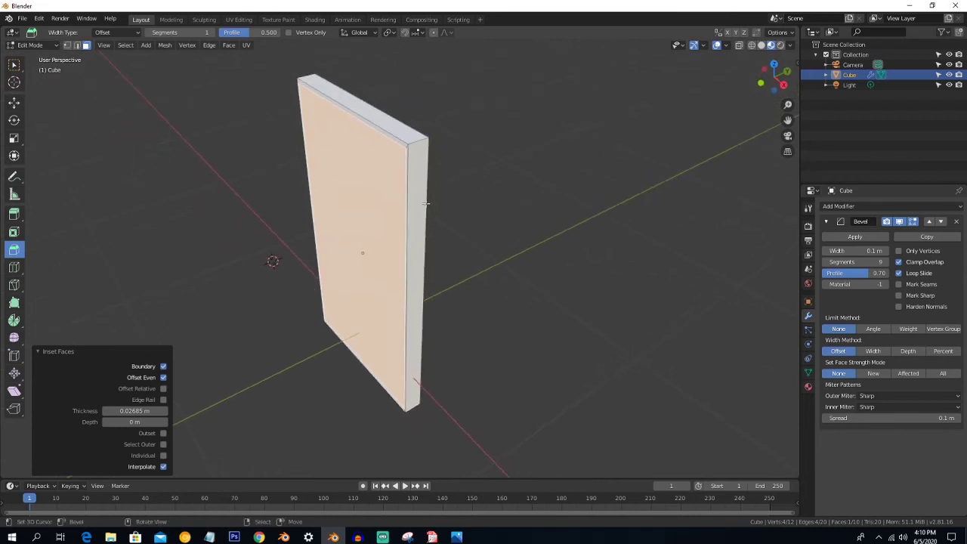
Extrude the inset front face about 0.02 m into the slab and return to Object Mode in the front view
{"action": "key", "text": "e"}
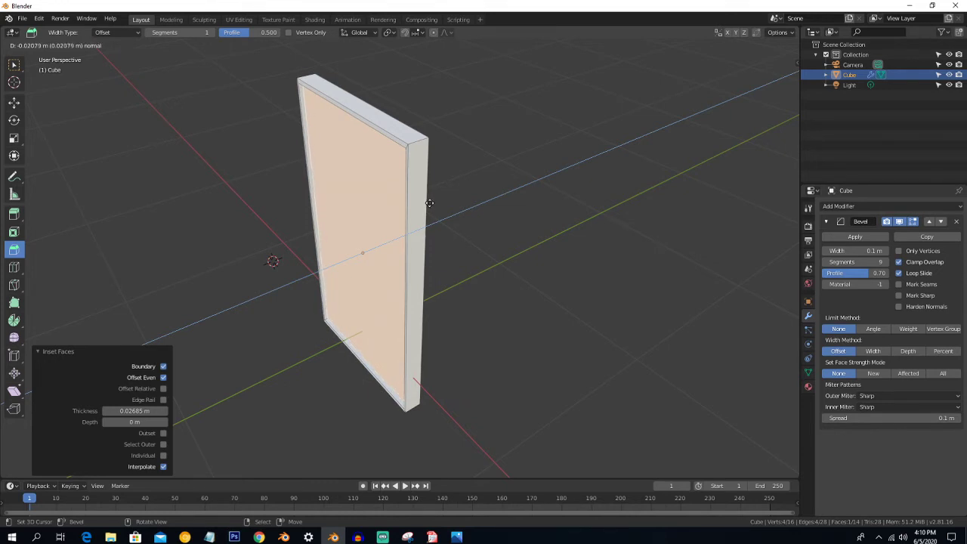
{"action": "left_click", "coordinate": [429, 202]}
{"action": "key", "text": "KP_1"}
{"action": "key", "text": "Tab"}
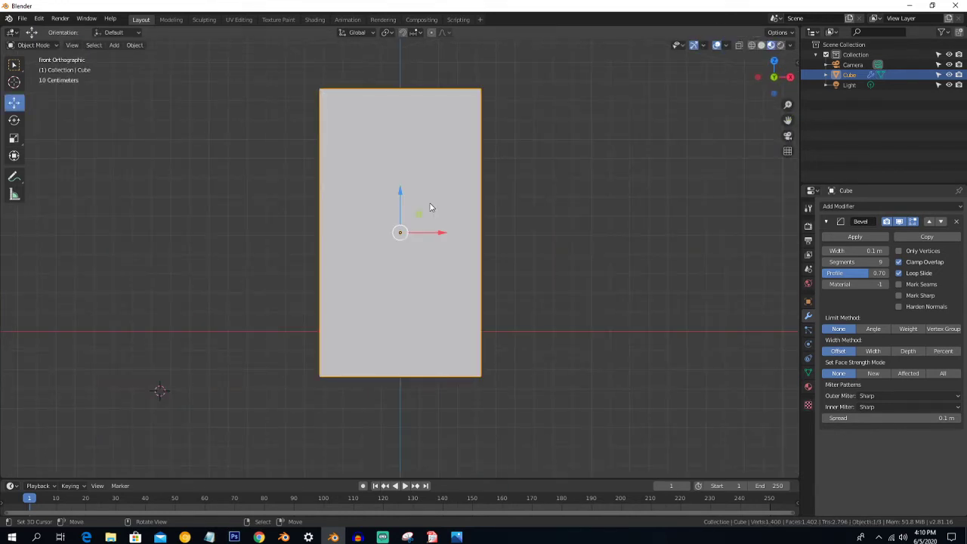
Add a circle mesh to the scene and try to rotate it about the X axis
{"action": "key", "text": "shift+a"}
{"action": "mouse_move", "coordinate": [430, 203]}
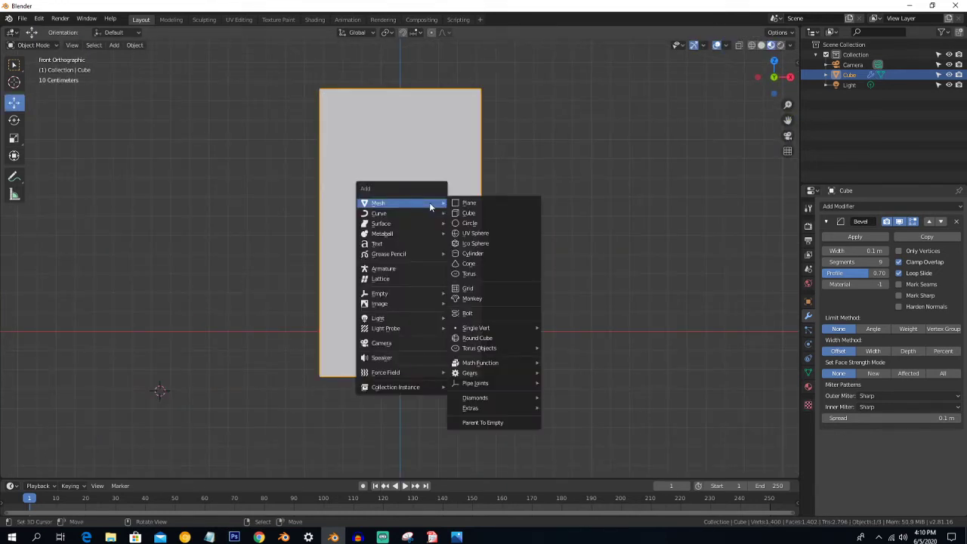
{"action": "left_click", "coordinate": [476, 228]}
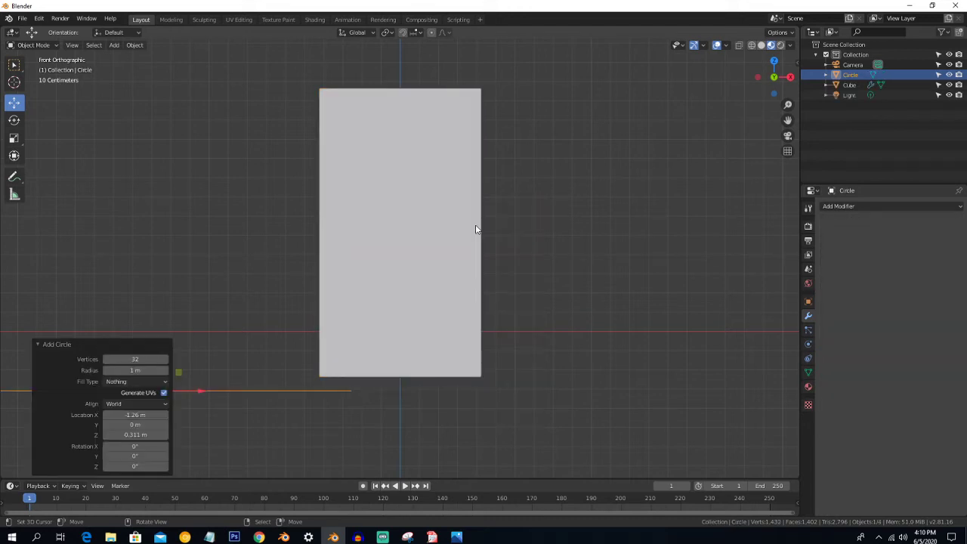
{"action": "key", "text": "r"}
{"action": "key", "text": "x"}
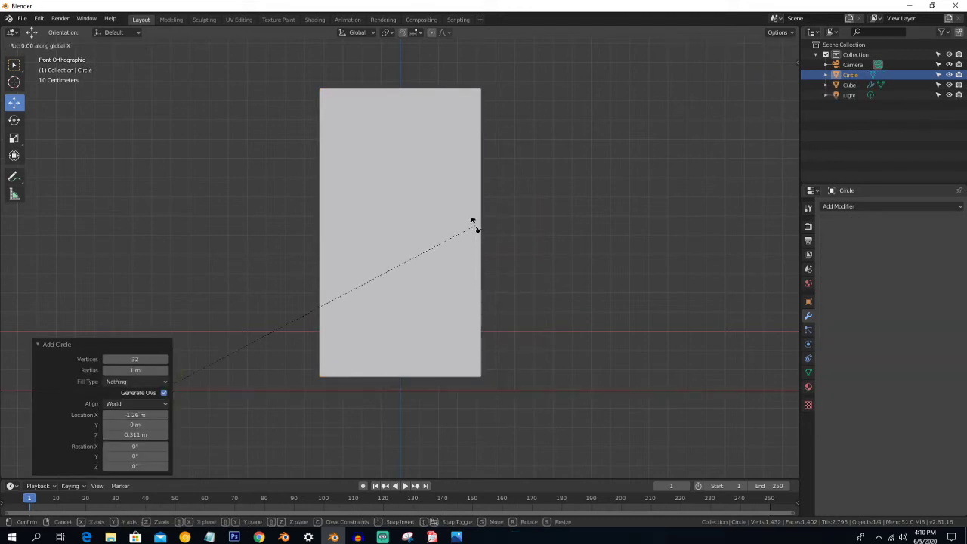
{"action": "key", "text": "Escape"}
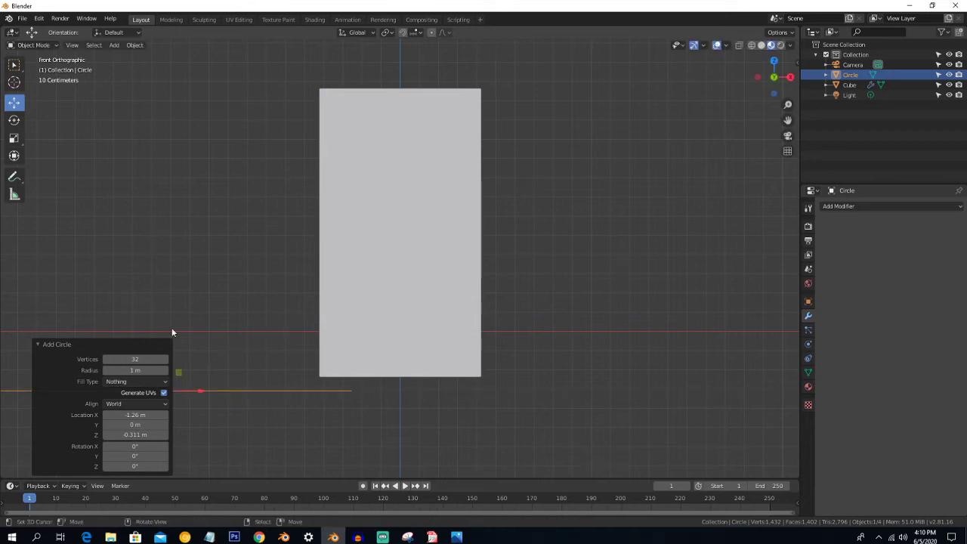
Set the new circle to 50 vertices and rotate its mesh 90° about the X axis in Edit Mode
{"action": "mouse_move", "coordinate": [124, 358]}
{"action": "left_mouse_down"}
{"action": "mouse_move", "coordinate": [143, 360]}
{"action": "mouse_move", "coordinate": [128, 359]}
{"action": "left_mouse_up"}
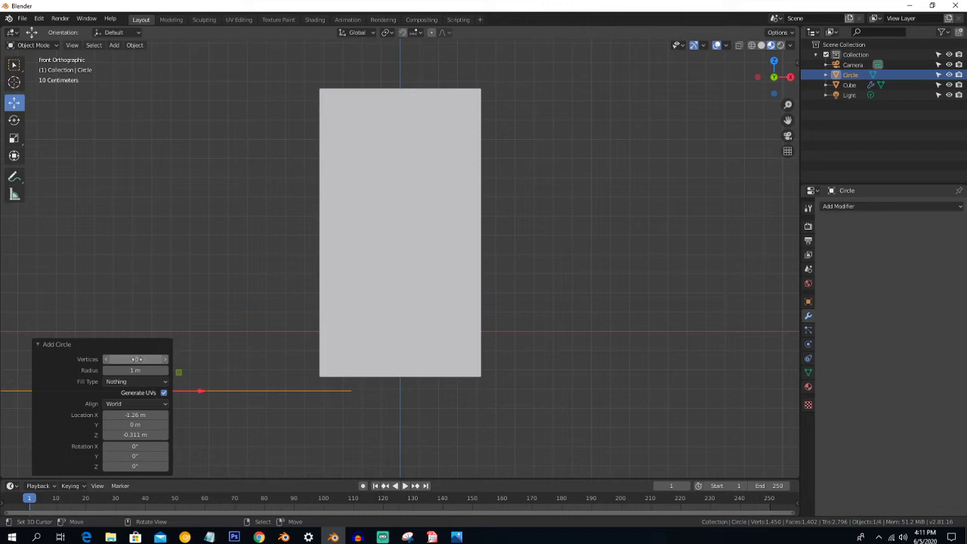
{"action": "scroll", "coordinate": [208, 297], "scroll_direction": "down", "scroll_amount": 4}
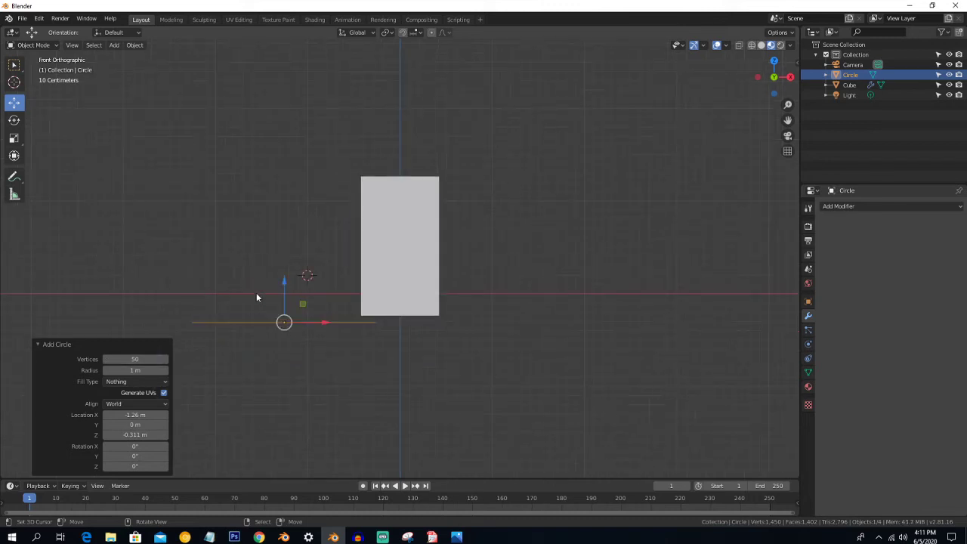
{"action": "key", "text": "Tab"}
{"action": "key", "text": "r"}
{"action": "key", "text": "x"}
{"action": "key", "text": "9"}
{"action": "key", "text": "0"}
{"action": "key", "text": "Return"}
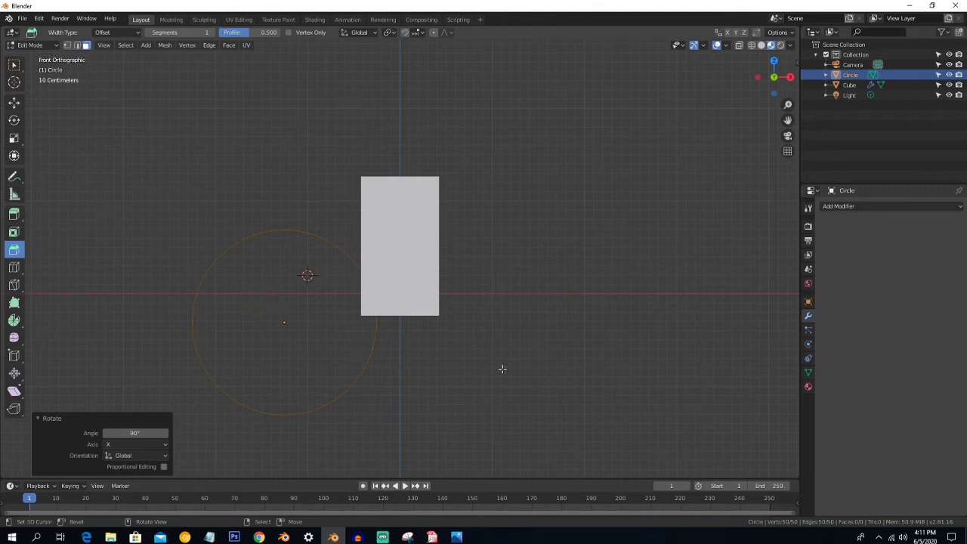
Scale the circle mesh down to about 0.13 and move the circle in front of the slab's lower centre
{"action": "key", "text": "s"}
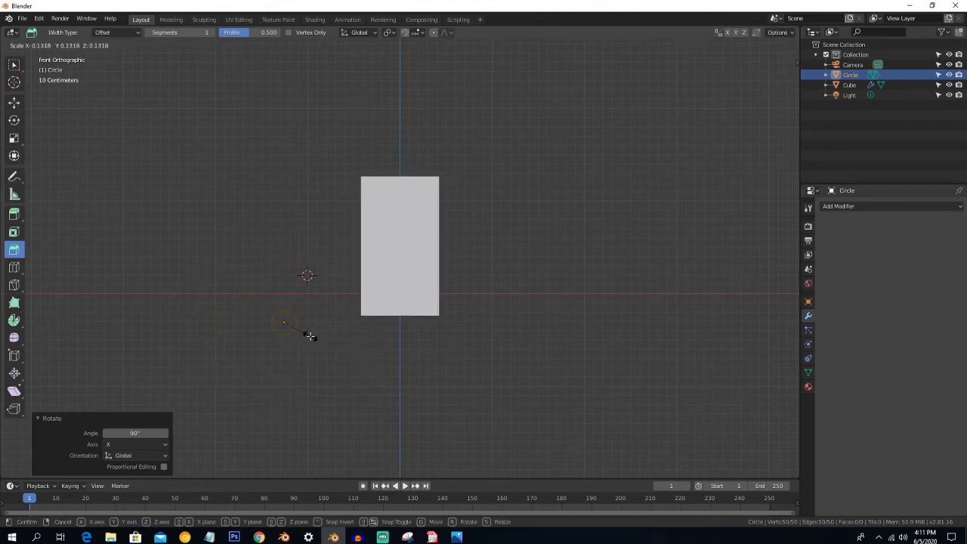
{"action": "left_click", "coordinate": [310, 336]}
{"action": "key", "text": "Tab"}
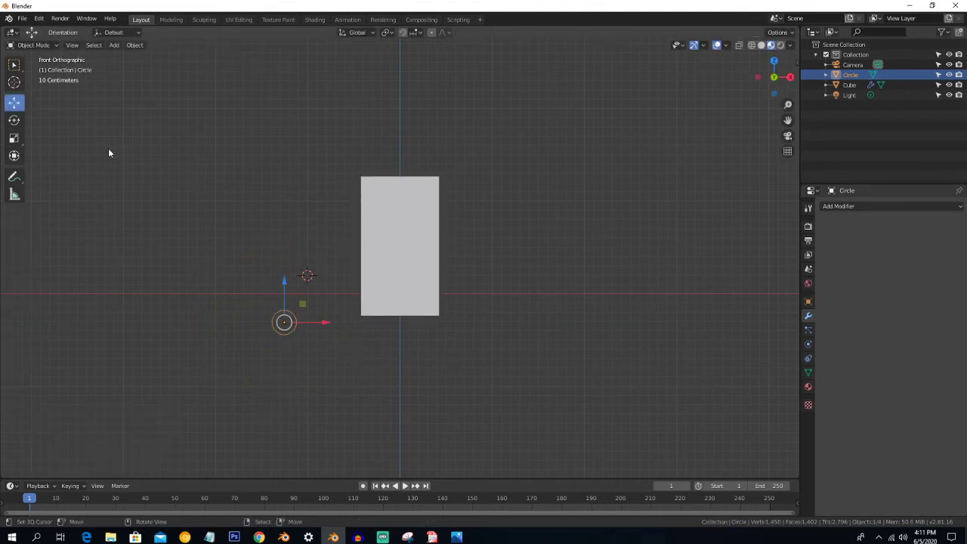
{"action": "left_click_drag", "start_coordinate": [332, 324], "coordinate": [395, 259]}
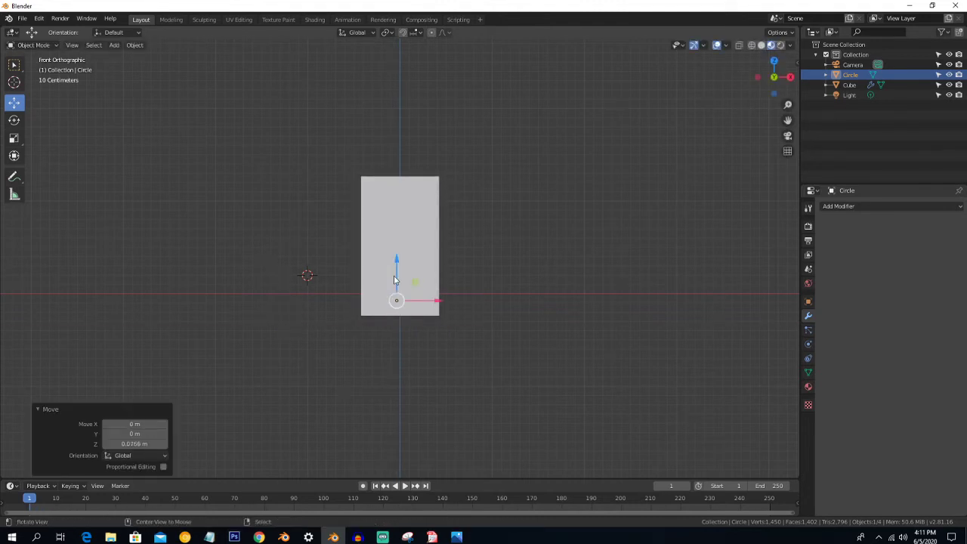
{"action": "key", "text": "KP_3"}
{"action": "key", "text": "KP_1"}
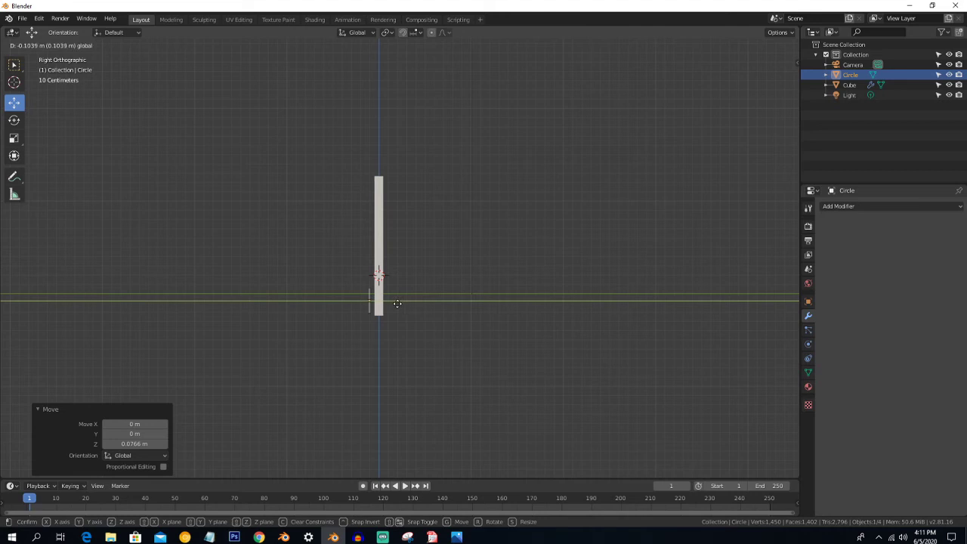
Fill the circle with a face and extrude it about 0.016 m toward the slab to form a thin disc
{"action": "scroll", "coordinate": [397, 317], "scroll_direction": "up", "scroll_amount": 3}
{"action": "key", "text": "Tab"}
{"action": "key", "text": "f"}
{"action": "key", "text": "KP_3"}
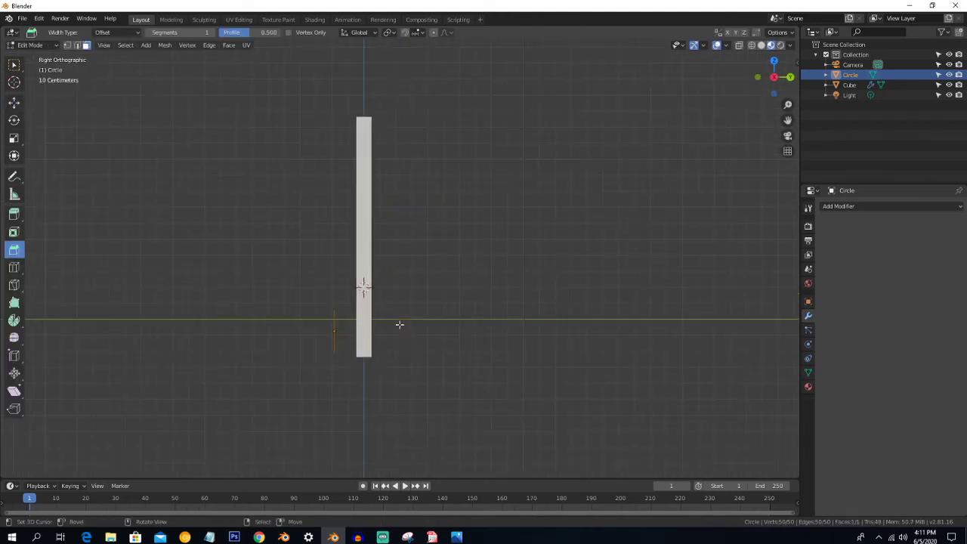
{"action": "key", "text": "e"}
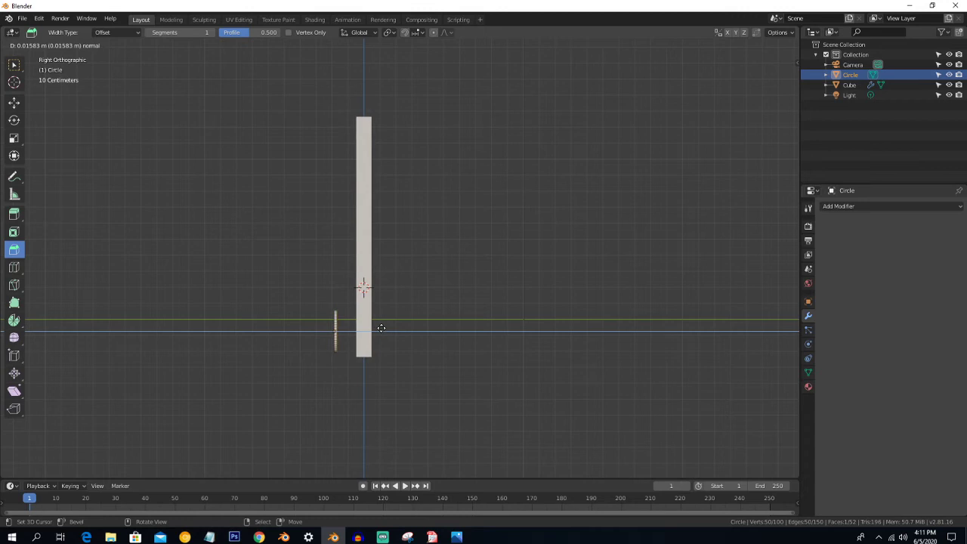
{"action": "left_click", "coordinate": [381, 327]}
{"action": "key", "text": "Tab"}
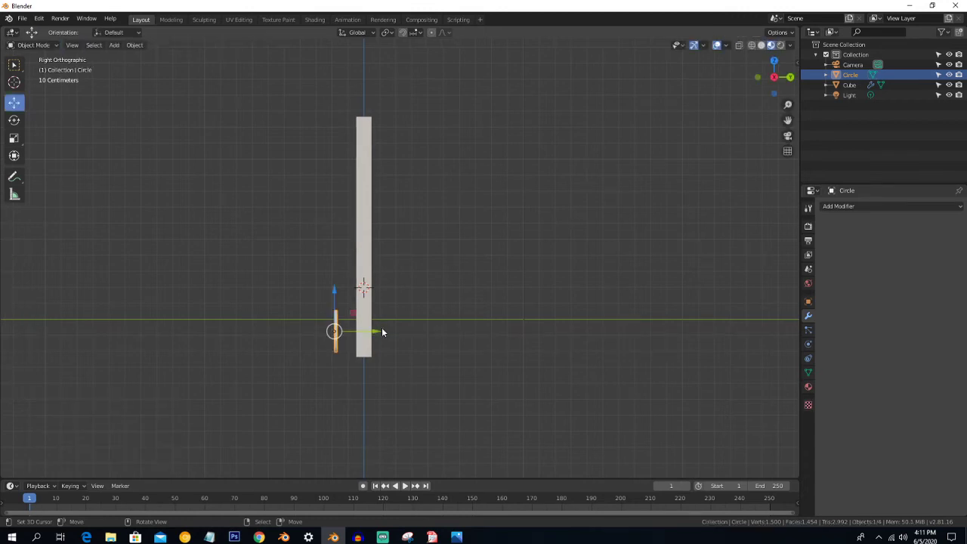
Move the disc 0.139 m along Y against the slab's front face and scale it to 0.662
{"action": "left_click_drag", "start_coordinate": [374, 333], "coordinate": [395, 336]}
{"action": "key", "text": "KP_1"}
{"action": "key", "text": "g"}
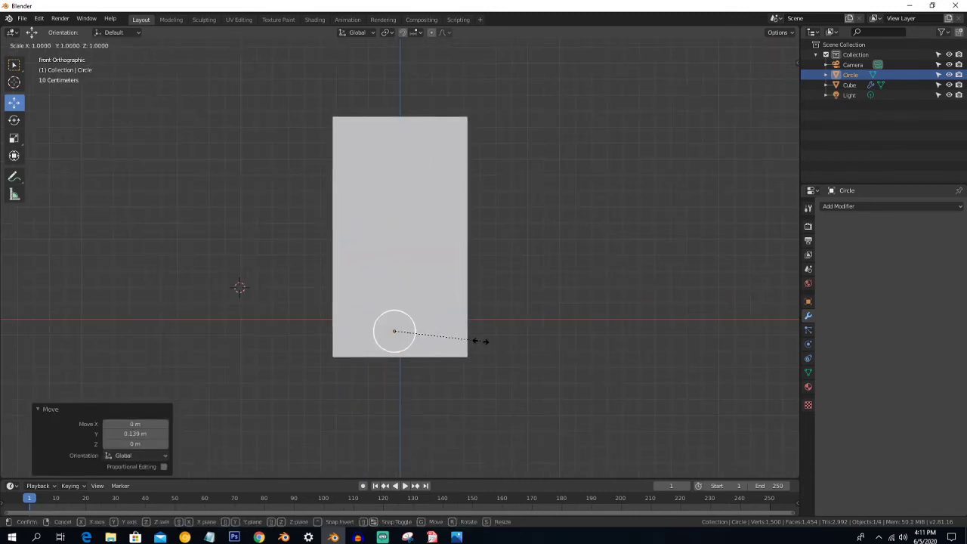
{"action": "left_click", "coordinate": [443, 339]}
Centre the disc horizontally on the slab by moving it along the X axis
{"action": "key", "text": "g"}
{"action": "key", "text": "x"}
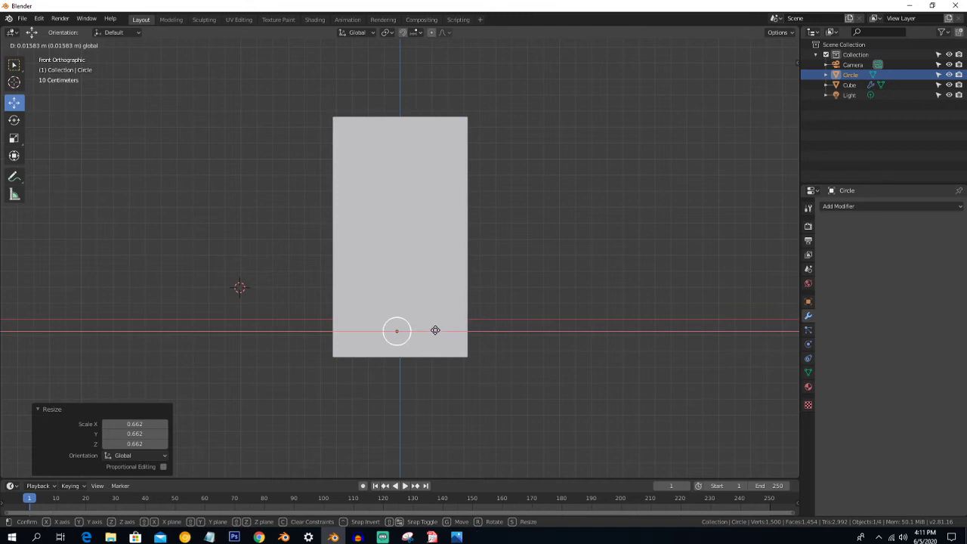
{"action": "left_click", "coordinate": [436, 328]}
Raise the slab along Z until its lower edge meets the ground line, and move the disc up 0.199 m onto its lower front
{"action": "left_click", "coordinate": [421, 281]}
{"action": "left_click_drag", "start_coordinate": [394, 194], "coordinate": [401, 155]}
{"action": "left_click", "coordinate": [401, 333]}
{"action": "key", "text": "KP_3"}
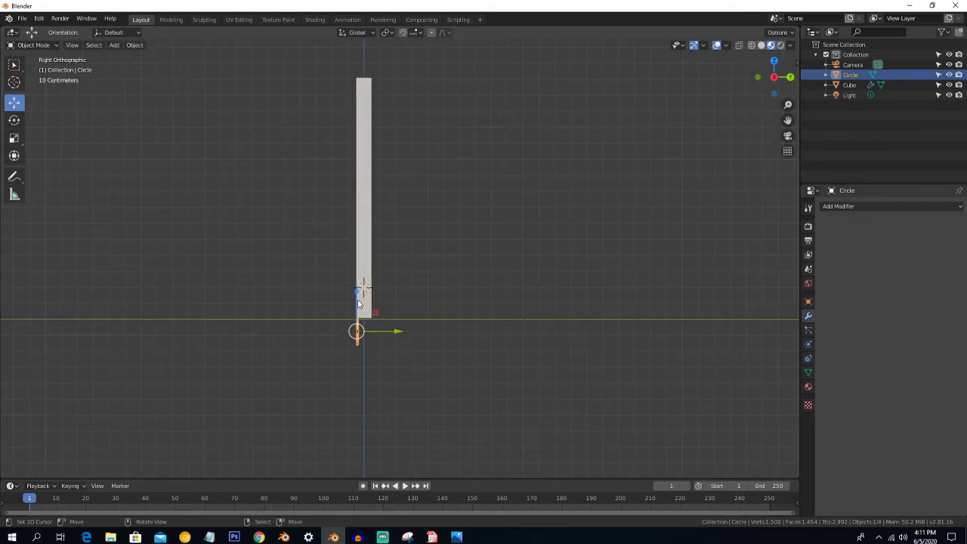
{"action": "key", "text": "g"}
{"action": "mouse_move", "coordinate": [353, 264]}
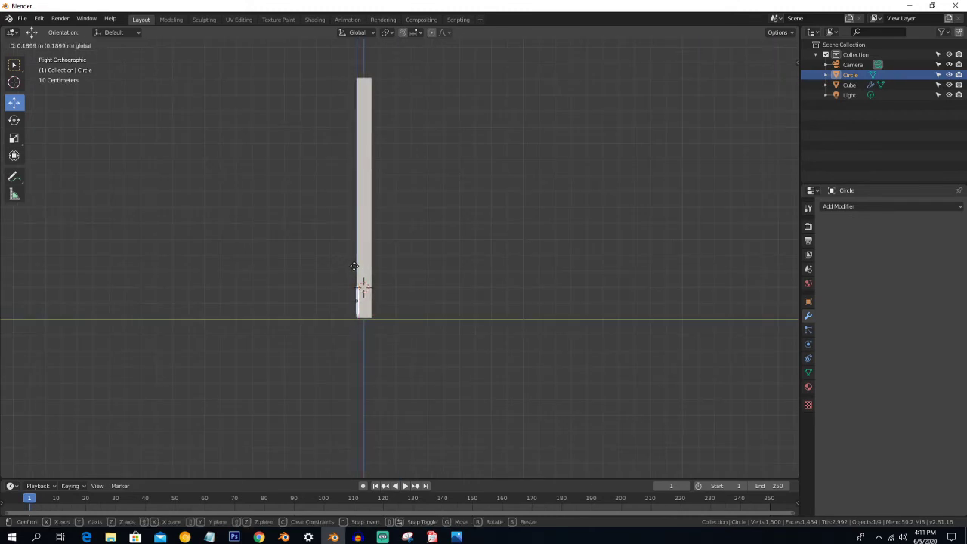
{"action": "left_click", "coordinate": [355, 267]}
{"action": "key", "text": "KP_1"}
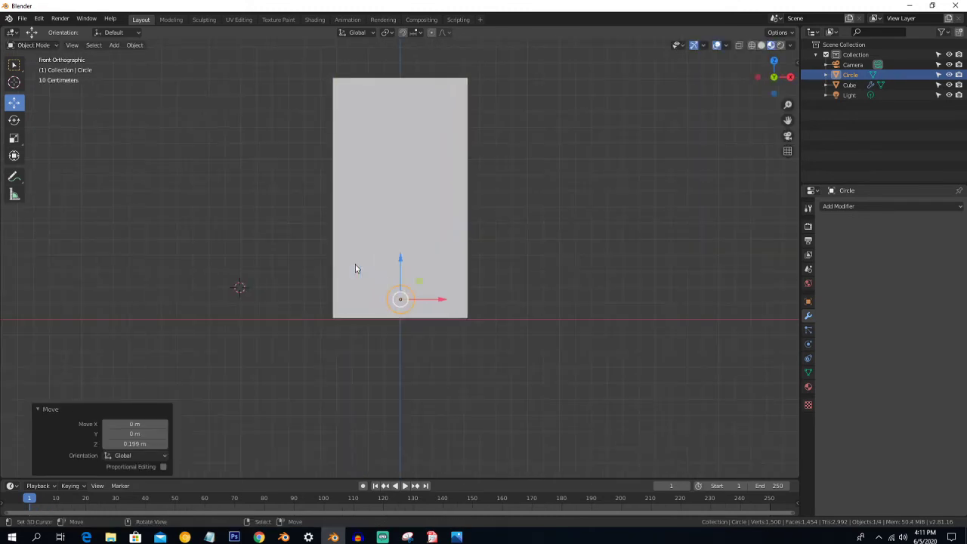
Duplicate the disc to the slab's upper-left corner, offset -0.285 m in X and 1.26 m in Z, and scale the copy to 0.367
{"action": "scroll", "coordinate": [400, 231], "scroll_direction": "down", "scroll_amount": 1}
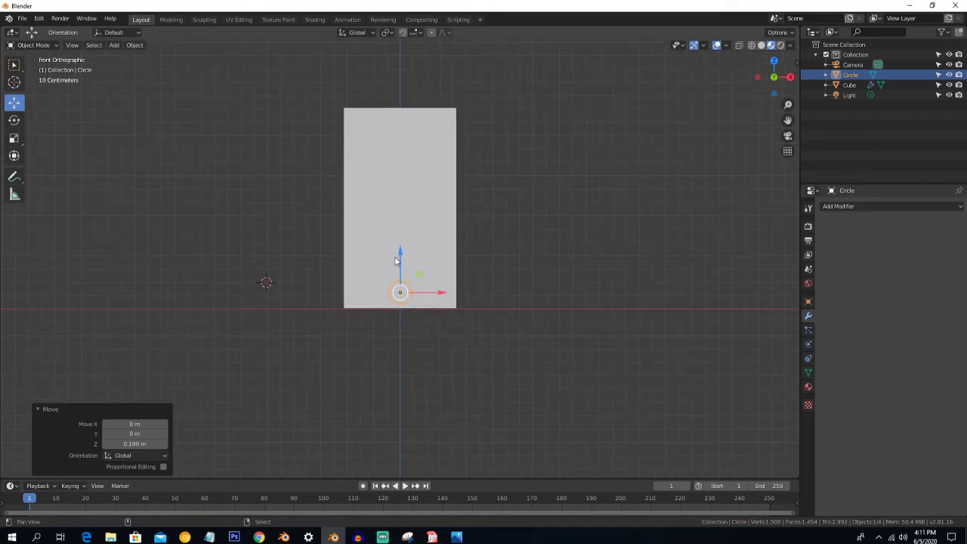
{"action": "key", "text": "shift+d"}
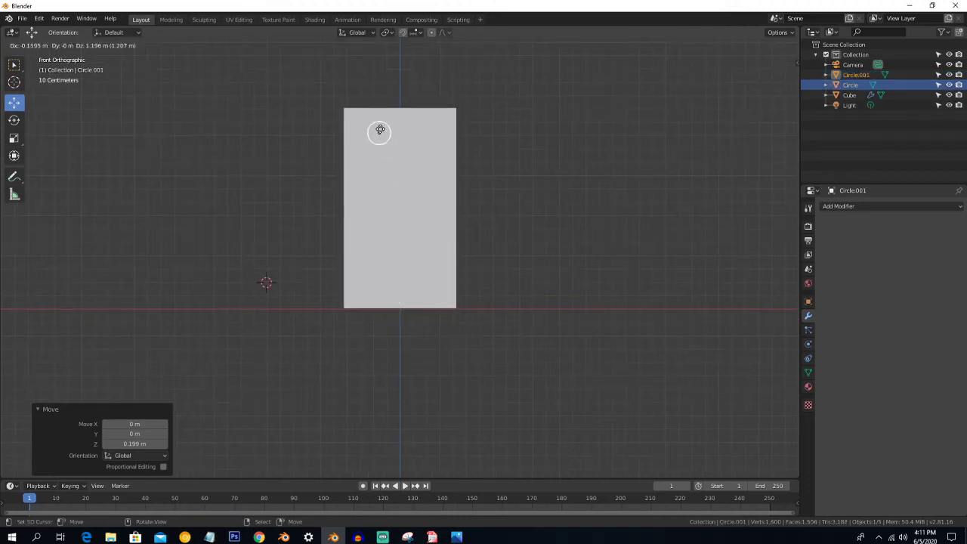
{"action": "left_click", "coordinate": [363, 125]}
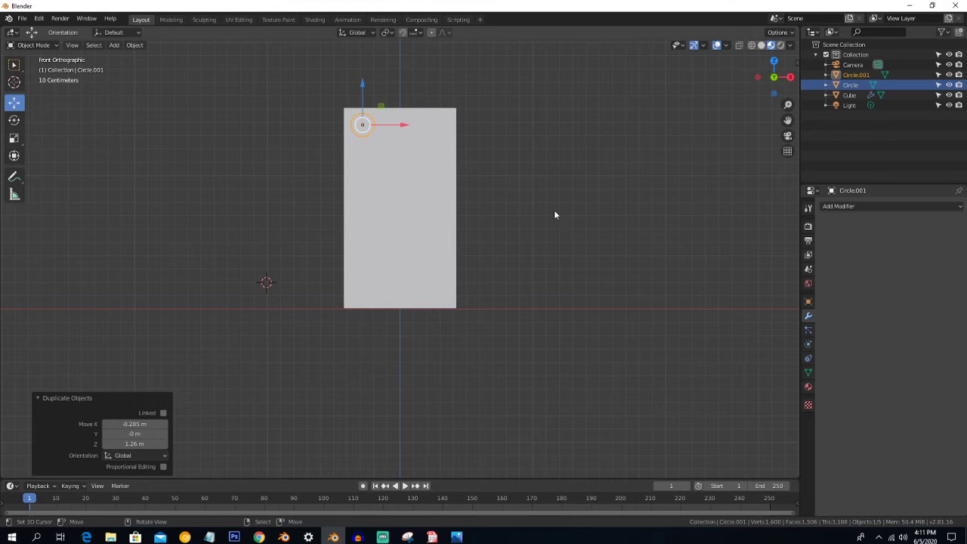
{"action": "key", "text": "s"}
{"action": "left_click", "coordinate": [425, 167]}
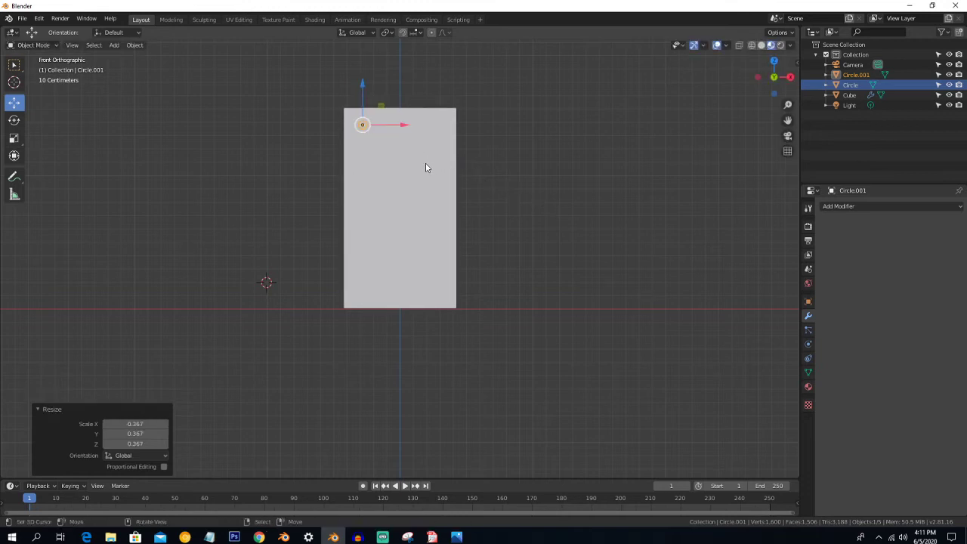
Shift the small disc slightly along Z and X to sit closer to the slab's upper-left corner
{"action": "scroll", "coordinate": [408, 172], "scroll_direction": "up", "scroll_amount": 3}
{"action": "middle_click_drag", "start_coordinate": [396, 208], "coordinate": [407, 352], "text": "shift"}
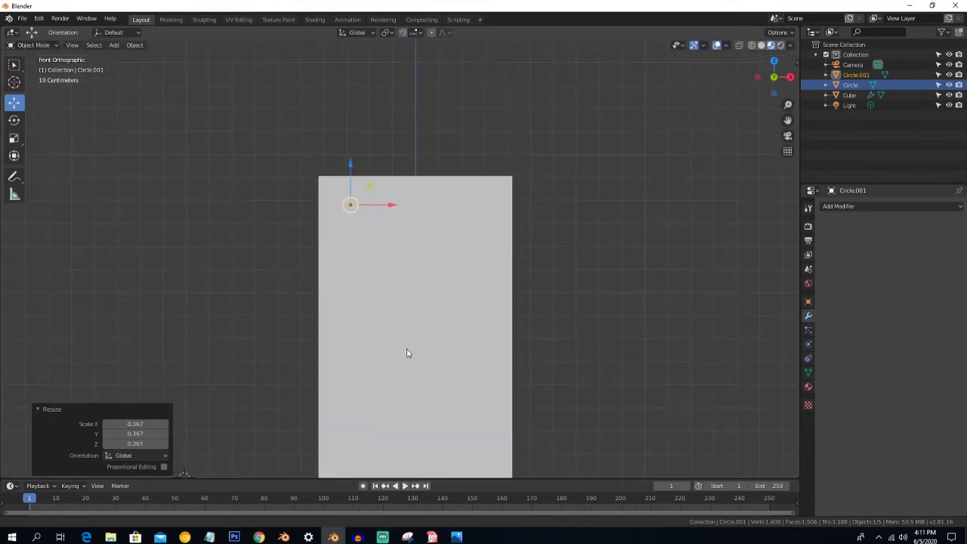
{"action": "left_click_drag", "start_coordinate": [350, 162], "coordinate": [345, 151]}
{"action": "left_click_drag", "start_coordinate": [380, 191], "coordinate": [372, 190]}
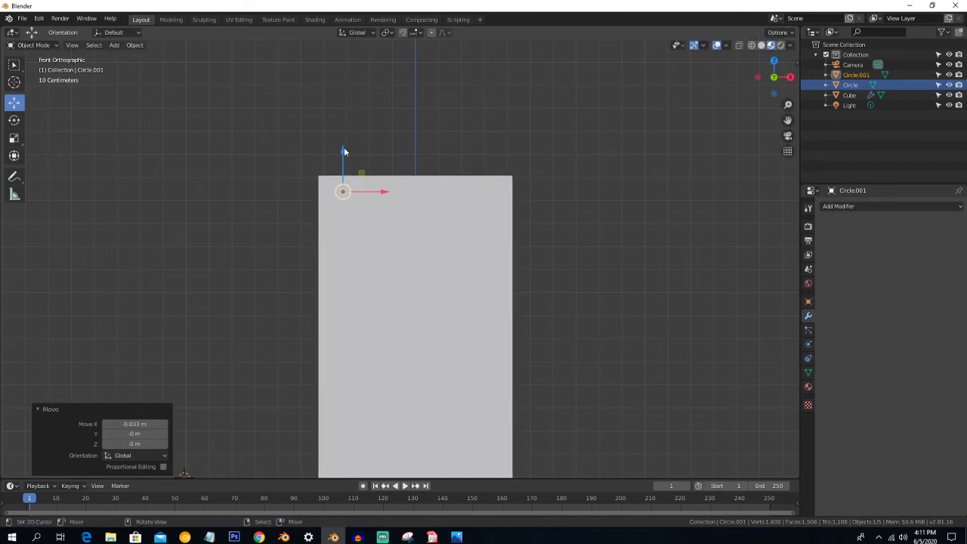
Add a horizontal loop cut to the slab in Edit Mode, slid near its upper edge with a factor of -0.946
{"action": "left_click", "coordinate": [407, 230]}
{"action": "key", "text": "Tab"}
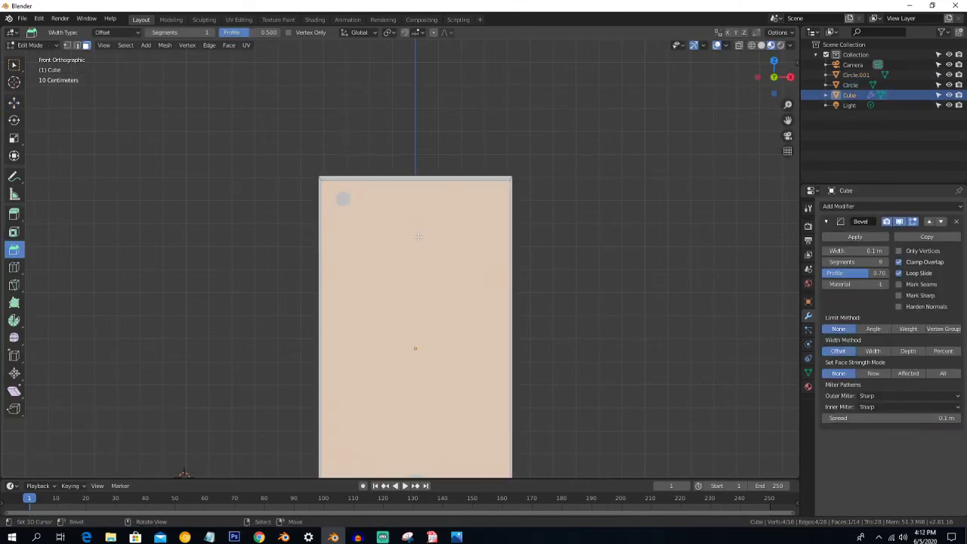
{"action": "key", "text": "ctrl"}
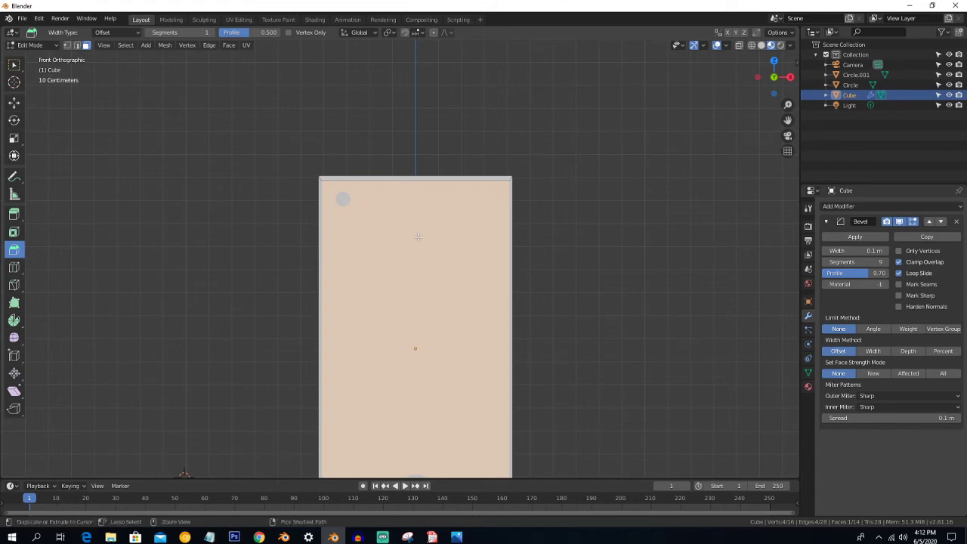
{"action": "key", "text": "ctrl+r"}
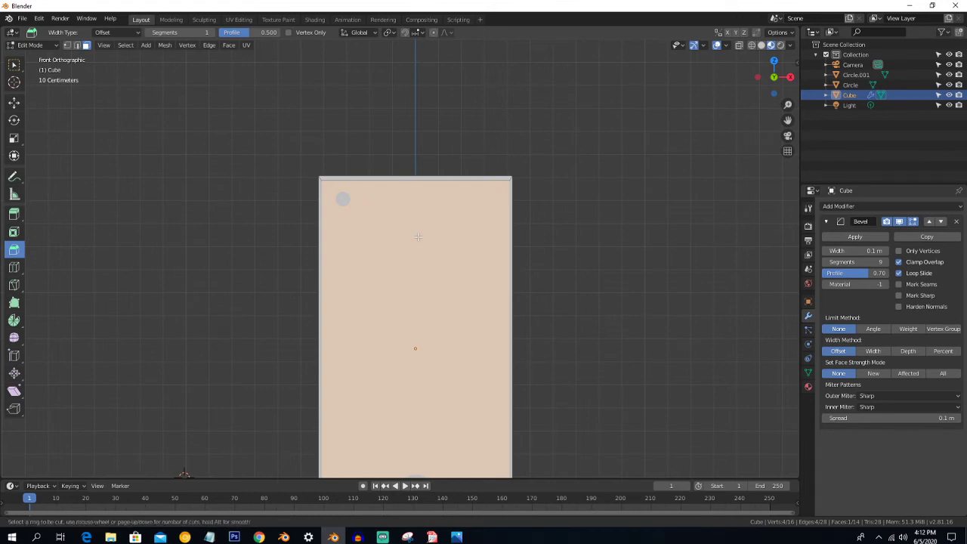
{"action": "left_click", "coordinate": [504, 245]}
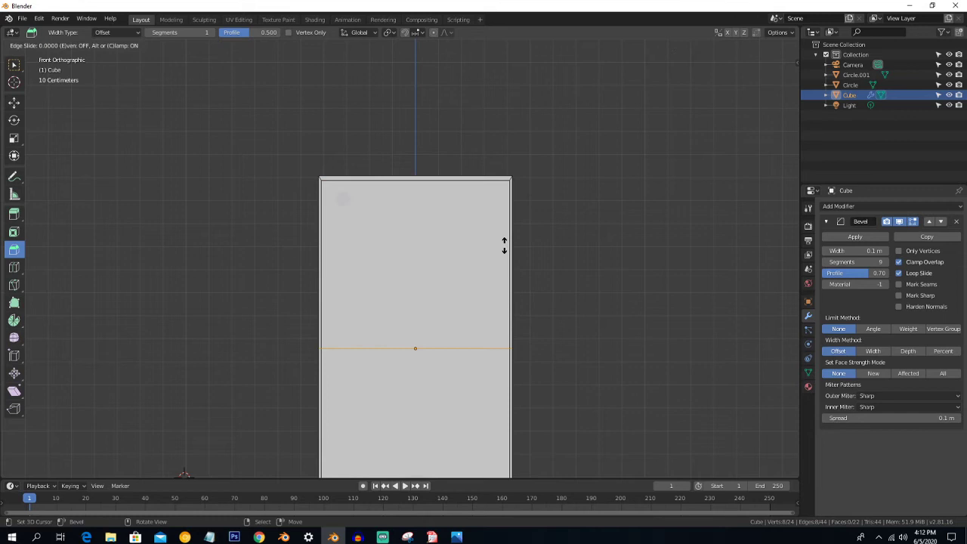
{"action": "left_click", "coordinate": [500, 86]}
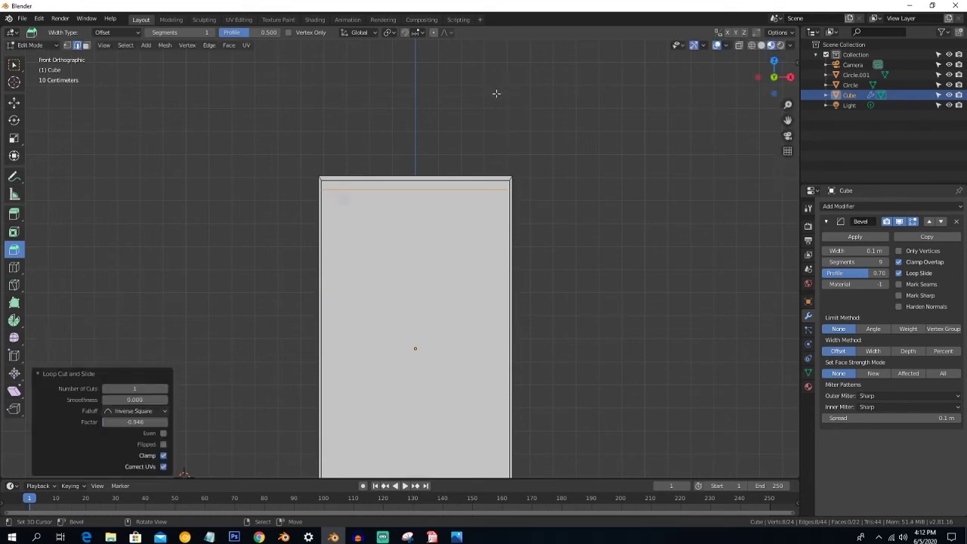
Inset the narrow front face between the new loop cut and the slab's upper rim by about 0.007 m
{"action": "scroll", "coordinate": [483, 134], "scroll_direction": "up", "scroll_amount": 2}
{"action": "middle_click_drag", "start_coordinate": [483, 134], "coordinate": [454, 242], "text": "shift"}
{"action": "scroll", "coordinate": [453, 242], "scroll_direction": "up", "scroll_amount": 4}
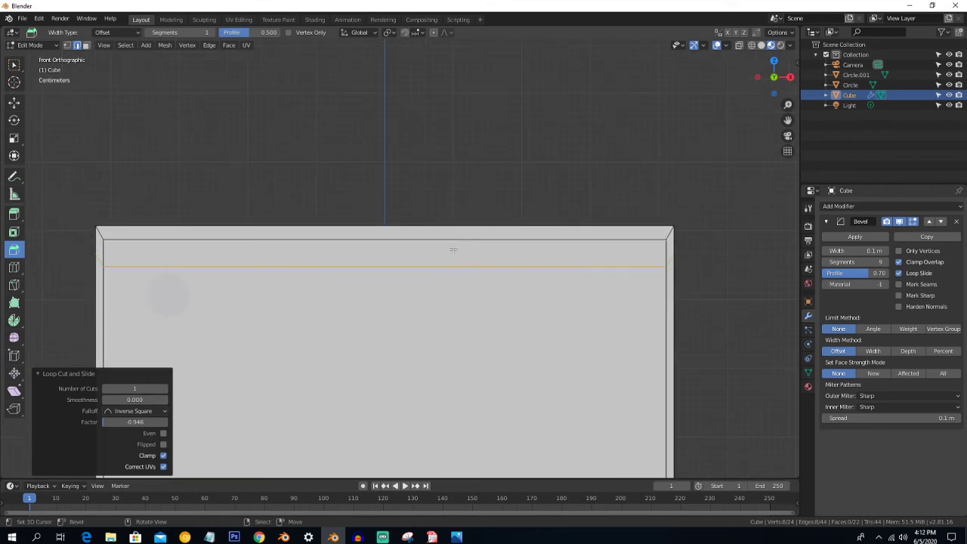
{"action": "key", "text": "alt+a"}
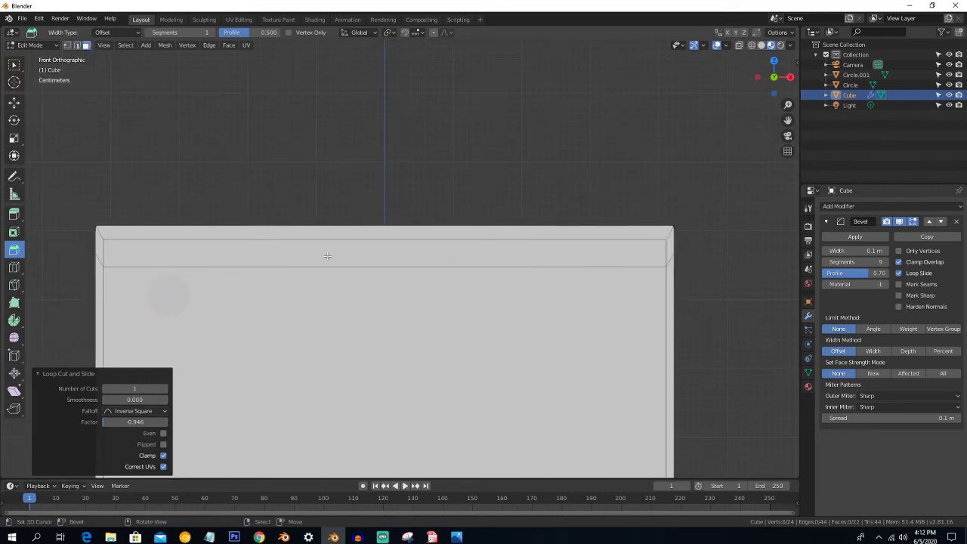
{"action": "left_click", "coordinate": [334, 261]}
{"action": "scroll", "coordinate": [336, 260], "scroll_direction": "down", "scroll_amount": 1}
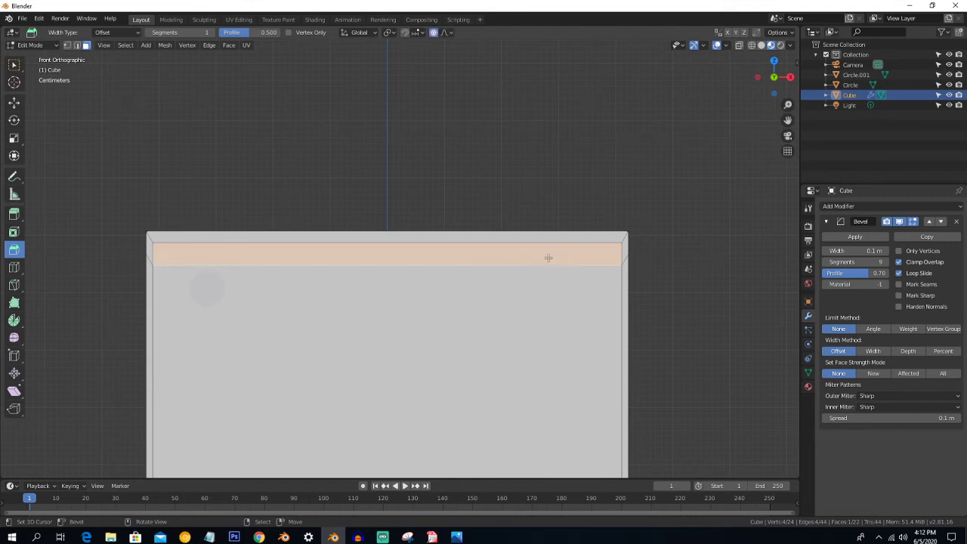
{"action": "key", "text": "i"}
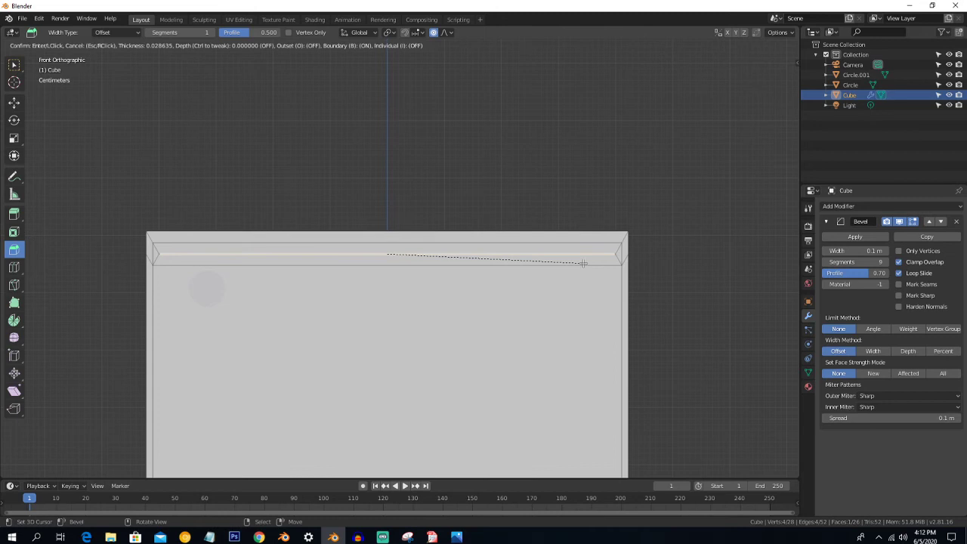
{"action": "key", "text": "Escape"}
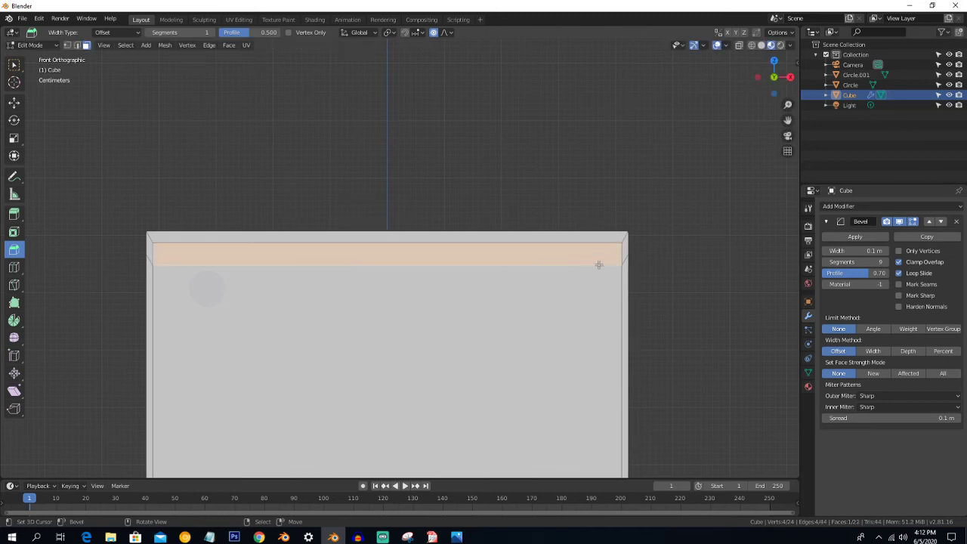
{"action": "key", "text": "i"}
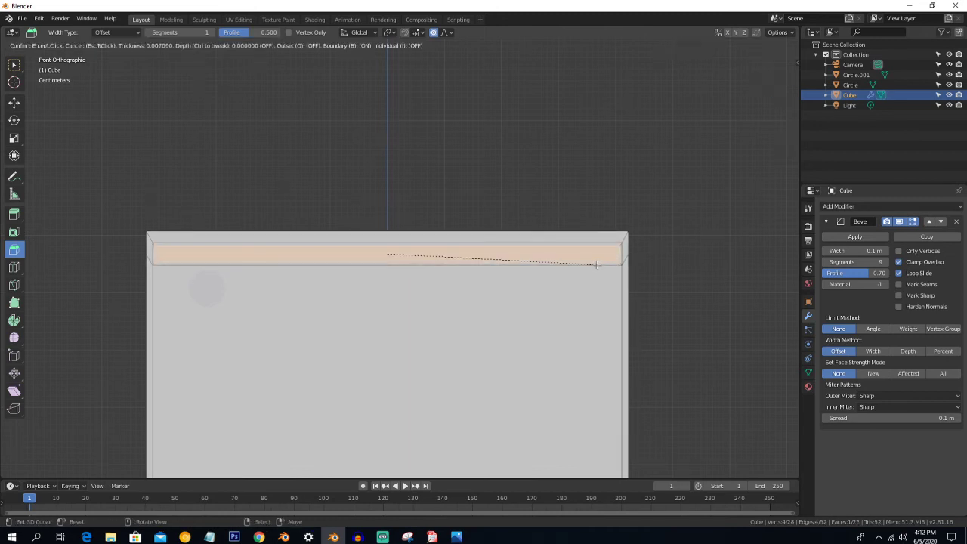
{"action": "left_click", "coordinate": [596, 264]}
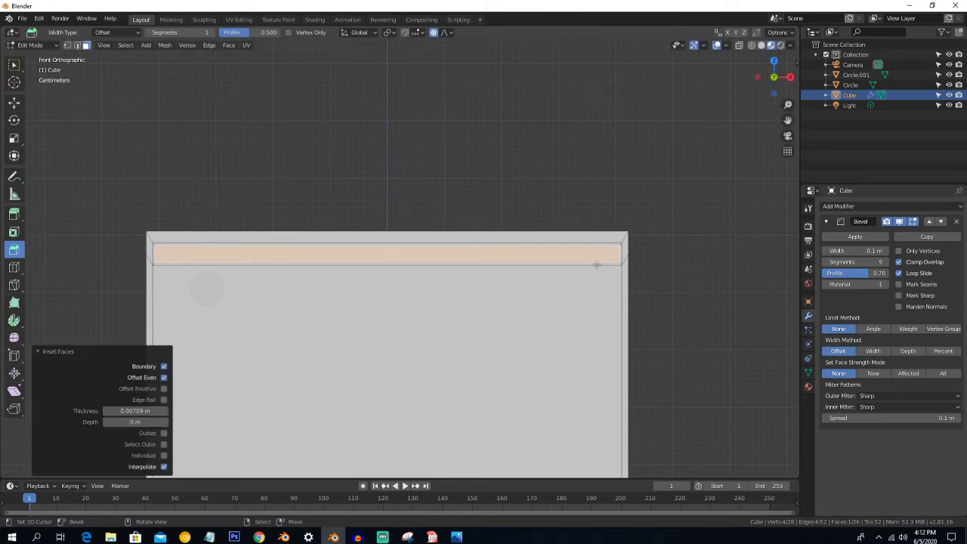
{"action": "key", "text": "s"}
{"action": "key", "text": "x"}
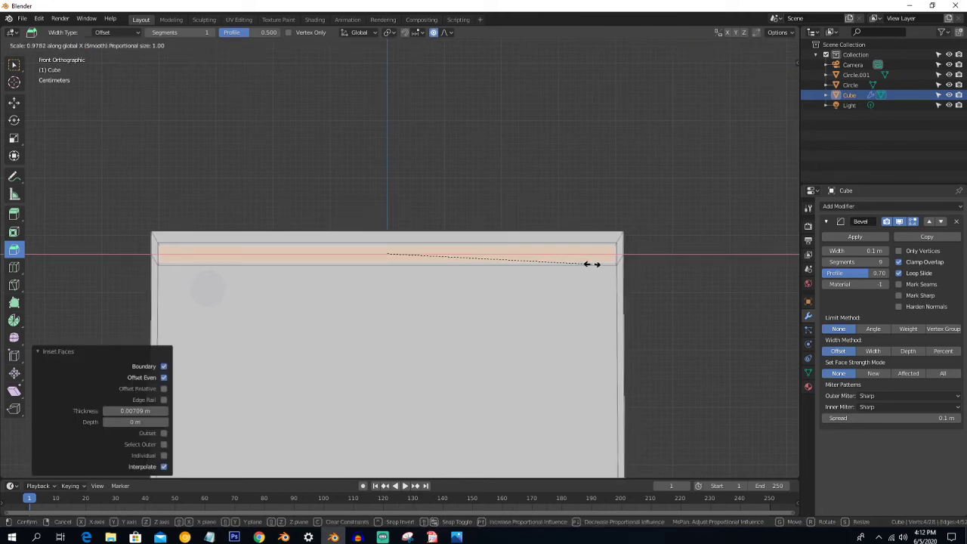
{"action": "key", "text": "Escape"}
{"action": "key", "text": "s"}
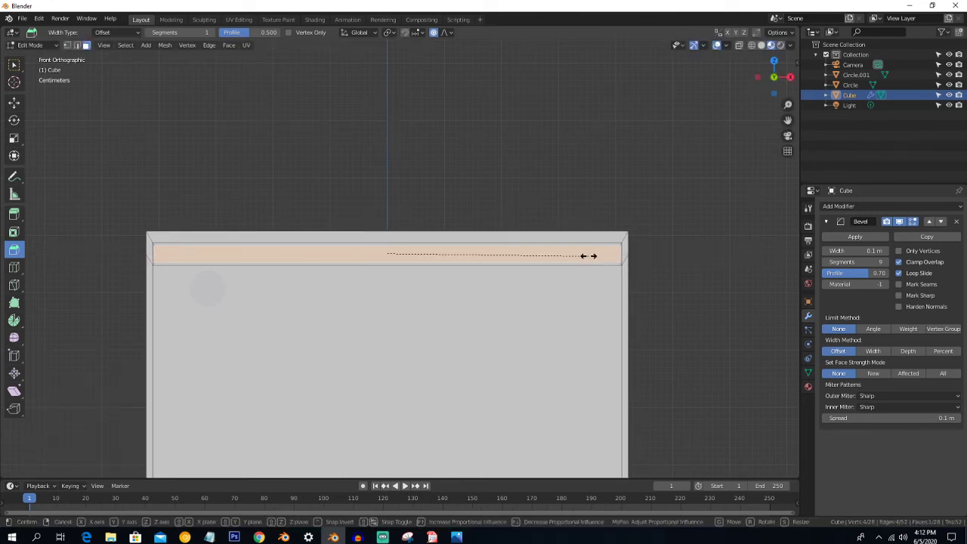
{"action": "key", "text": "x"}
{"action": "key", "text": "Escape"}
{"action": "key", "text": "ctrl"}
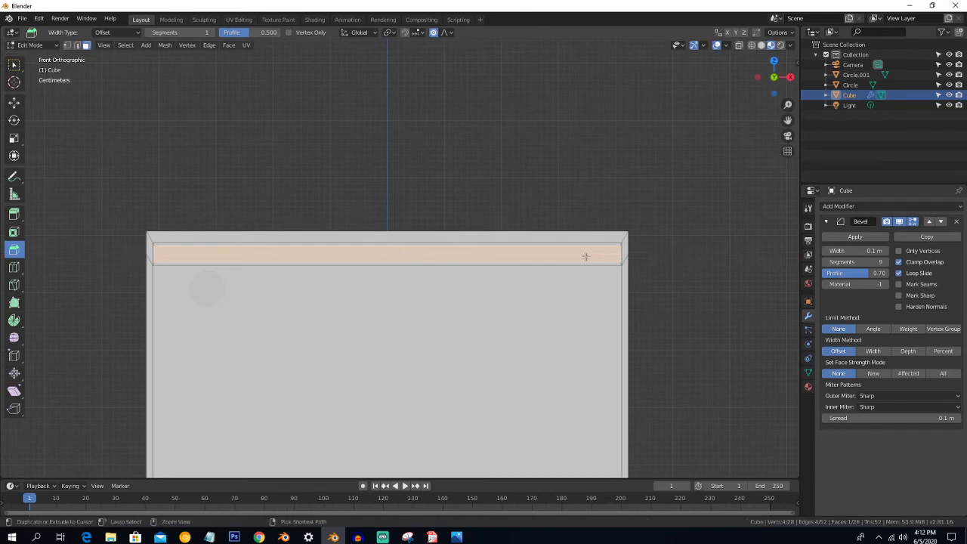
Undo the inset of the narrow front face near the slab's upper edge and inset it again by about 0.0087 m
{"action": "key", "text": "ctrl+z"}
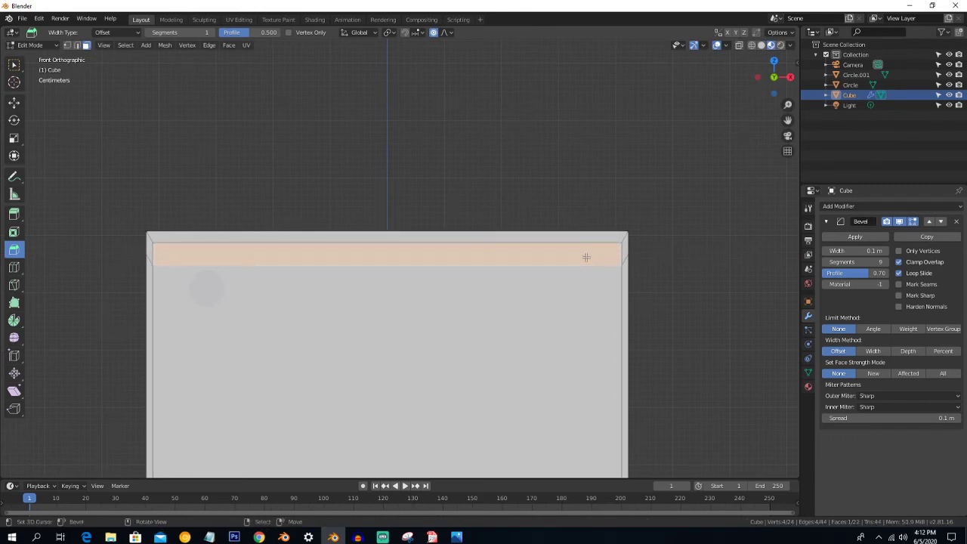
{"action": "key", "text": "i"}
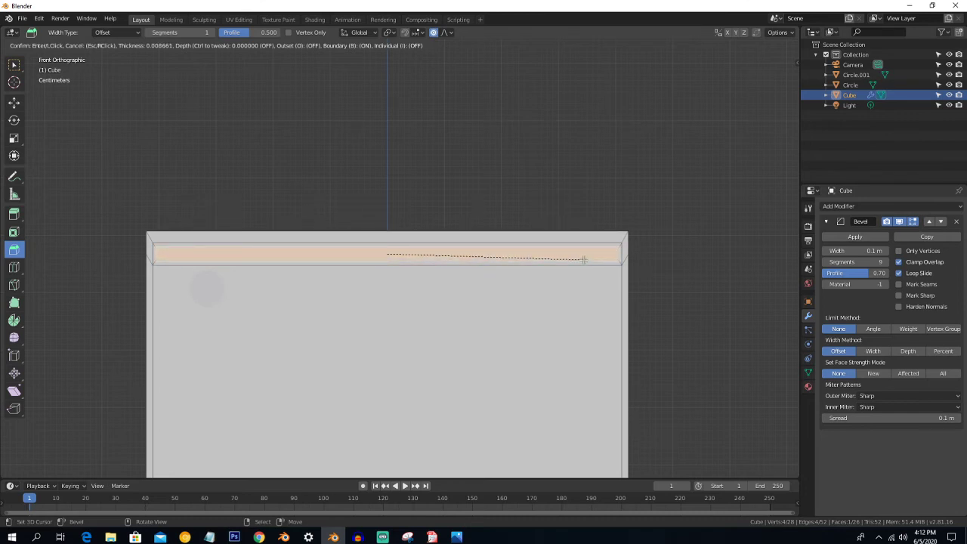
{"action": "left_click", "coordinate": [583, 259]}
{"action": "scroll", "coordinate": [583, 259], "scroll_direction": "down", "scroll_amount": 8}
{"action": "scroll", "coordinate": [583, 259], "scroll_direction": "up", "scroll_amount": 4}
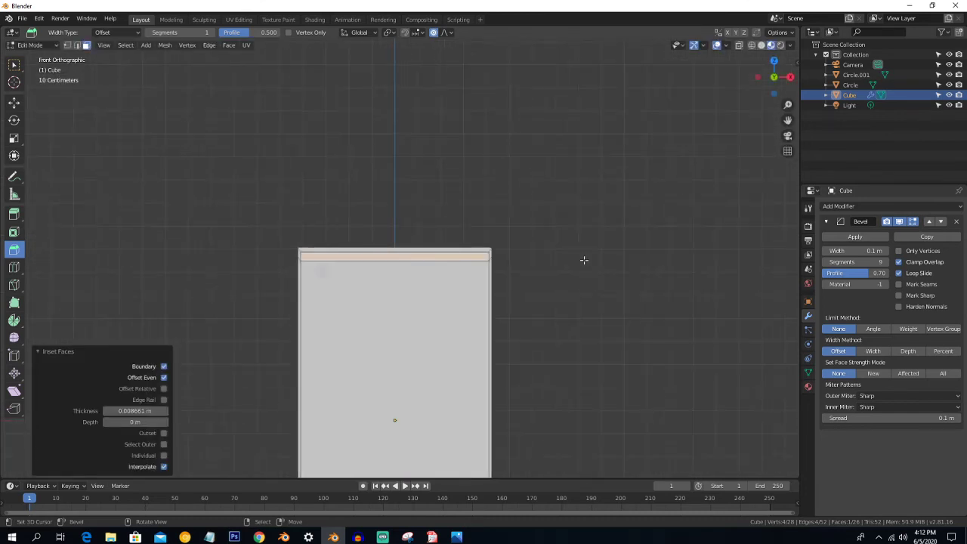
{"action": "scroll", "coordinate": [583, 260], "scroll_direction": "up", "scroll_amount": 5}
{"action": "key", "text": "ctrl+b"}
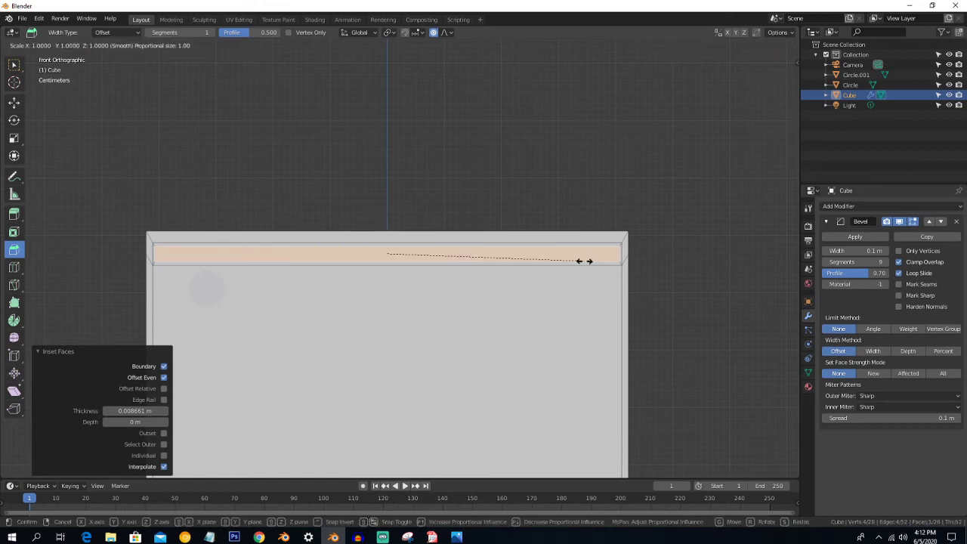
{"action": "key", "text": "Escape"}
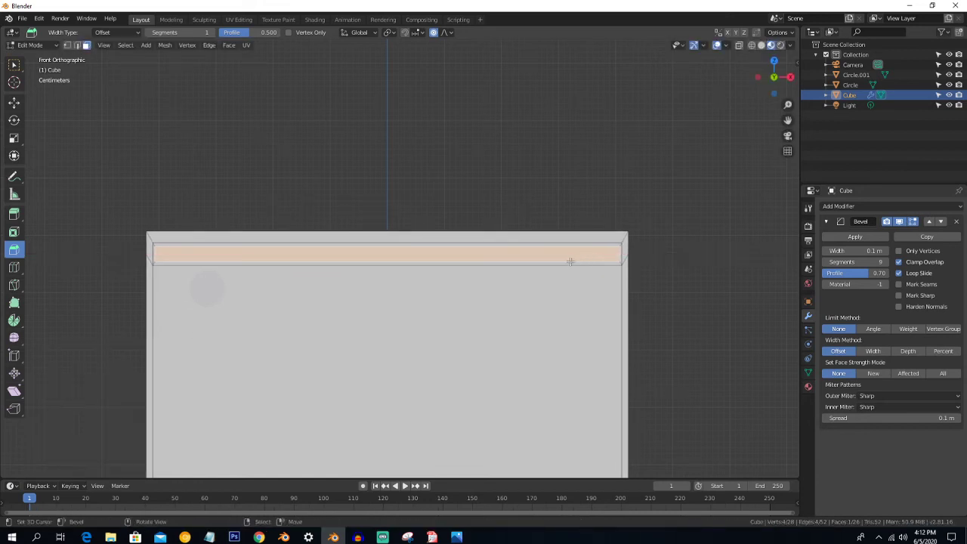
Leave Edit Mode and show the model in wireframe shading
{"action": "middle_click_drag", "start_coordinate": [562, 264], "coordinate": [424, 321]}
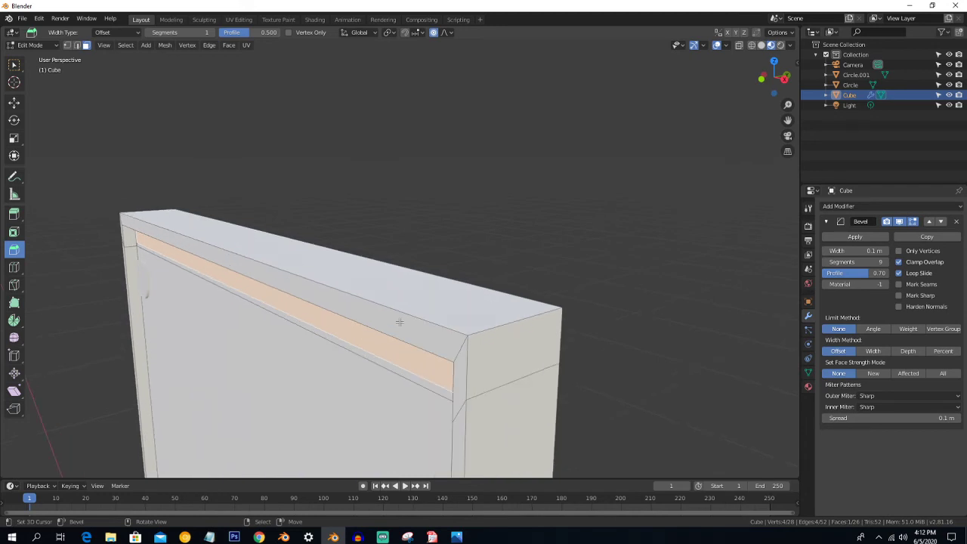
{"action": "mouse_move", "coordinate": [387, 329]}
{"action": "middle_mouse_down"}
{"action": "mouse_move", "coordinate": [373, 321]}
{"action": "mouse_move", "coordinate": [379, 328]}
{"action": "middle_mouse_up"}
{"action": "key", "text": "Tab"}
{"action": "key", "text": "KP_3"}
{"action": "key", "text": "z"}
{"action": "key", "text": "z"}
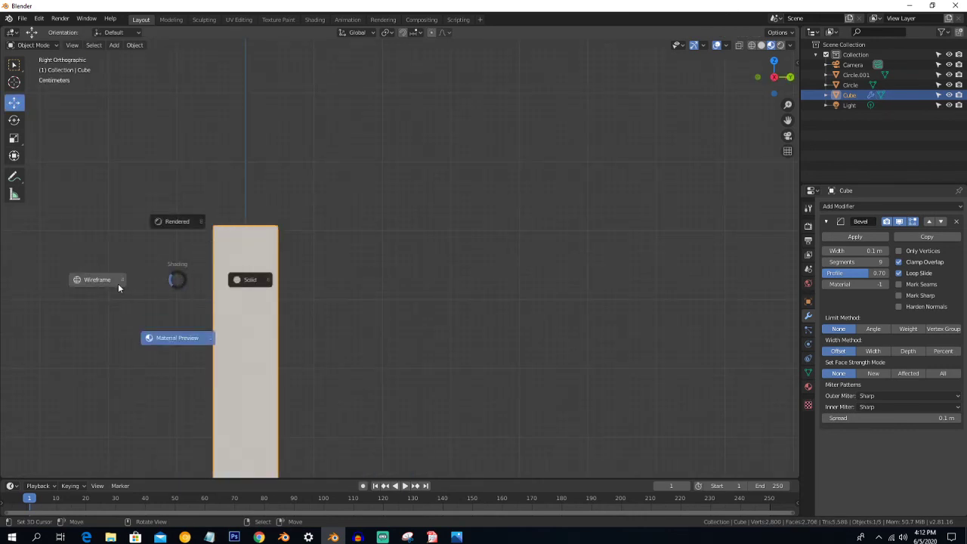
{"action": "left_click", "coordinate": [118, 283]}
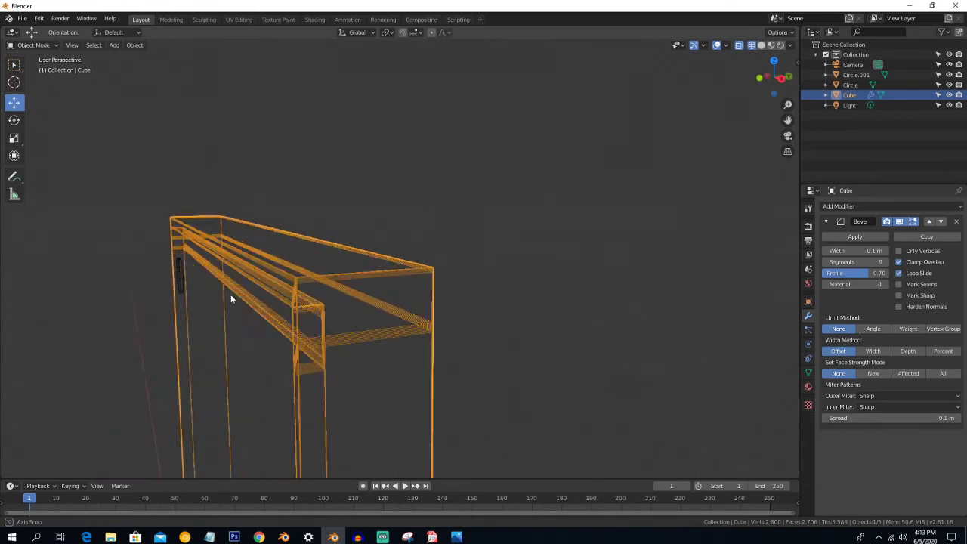
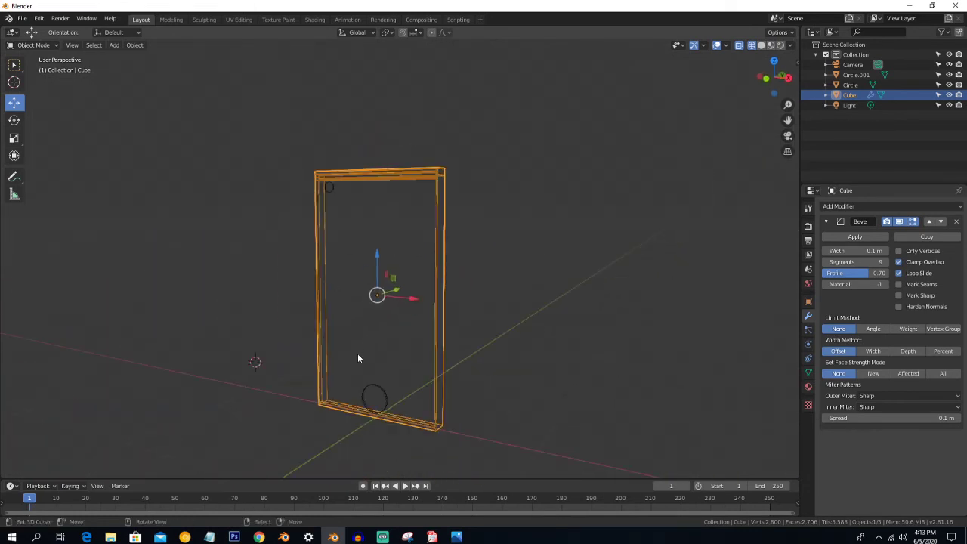
Duplicate the home button disc to the slab's rear side with a 0.101 m offset in Y and raise the copy 1.17 m in Z
{"action": "key", "text": "KP_3"}
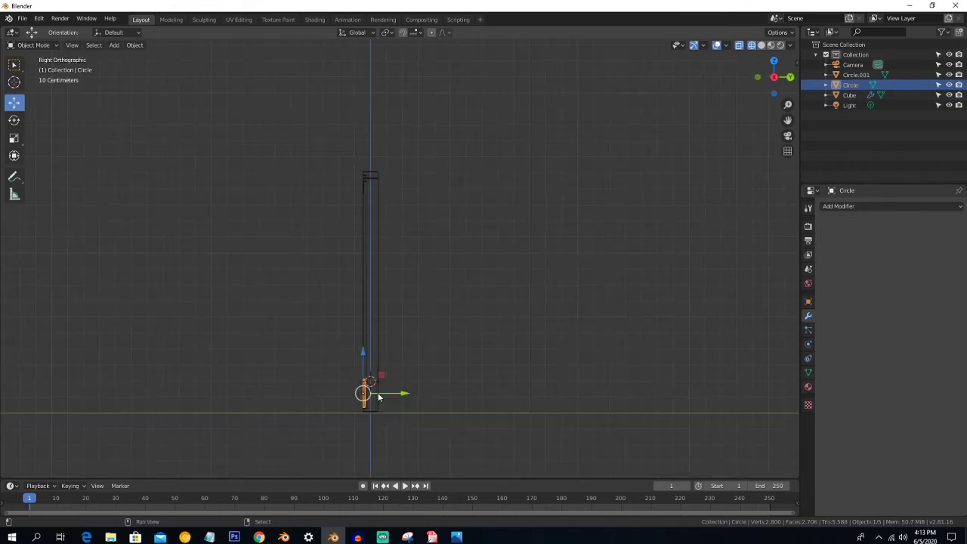
{"action": "key", "text": "shift+d"}
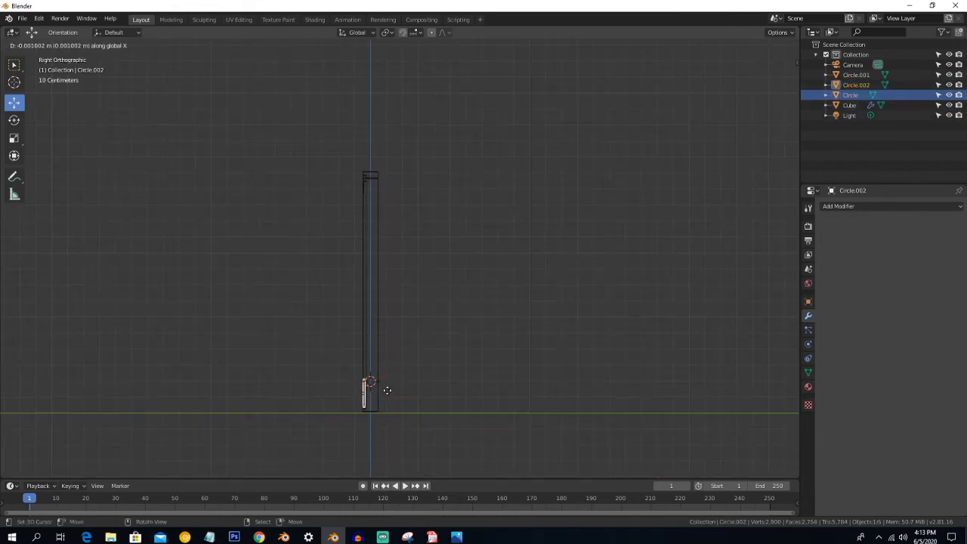
{"action": "key", "text": "y"}
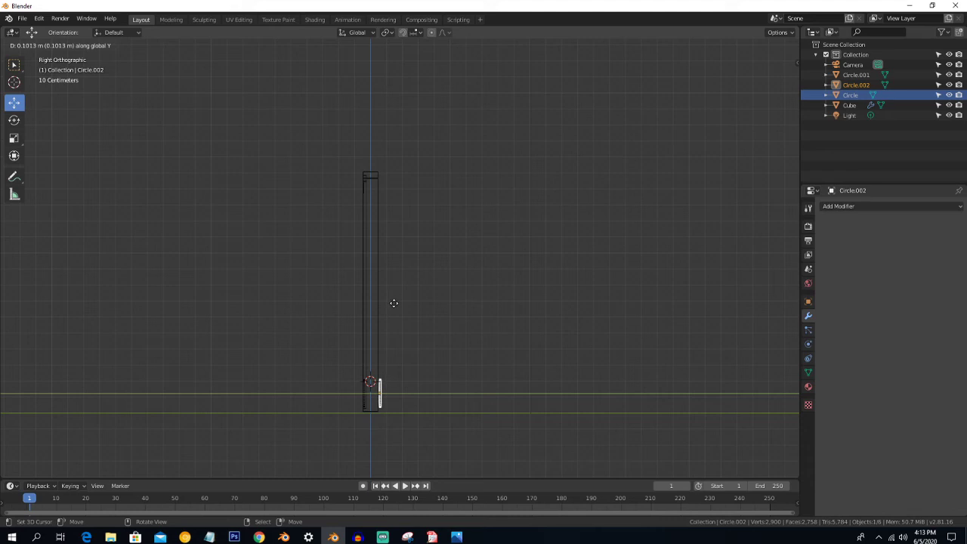
{"action": "left_click", "coordinate": [393, 303]}
{"action": "key", "text": "g"}
{"action": "key", "text": "z"}
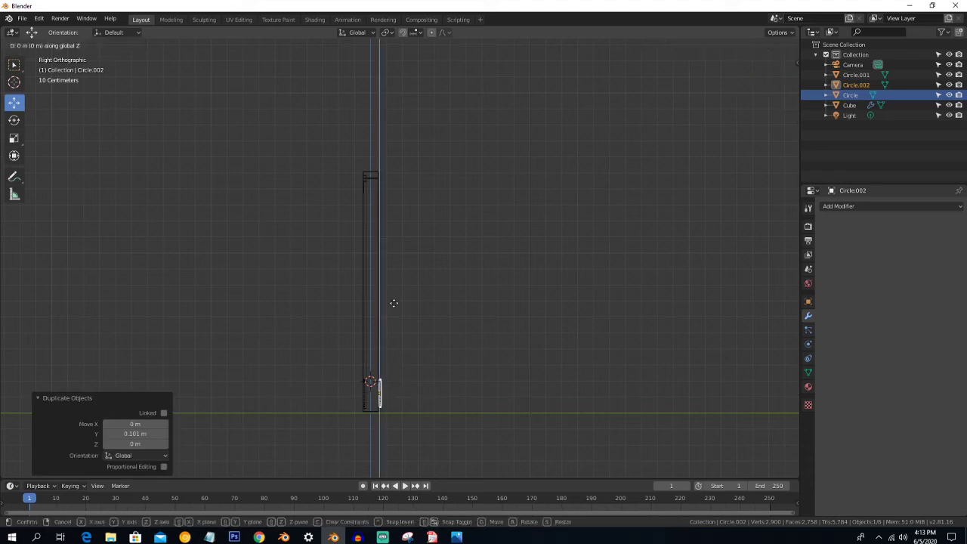
{"action": "left_click", "coordinate": [372, 120]}
{"action": "middle_click_drag", "start_coordinate": [373, 120], "coordinate": [349, 207]}
Return to solid shading and move the rear disc about 0.29 m along X toward the slab's side edge
{"action": "key", "text": "z"}
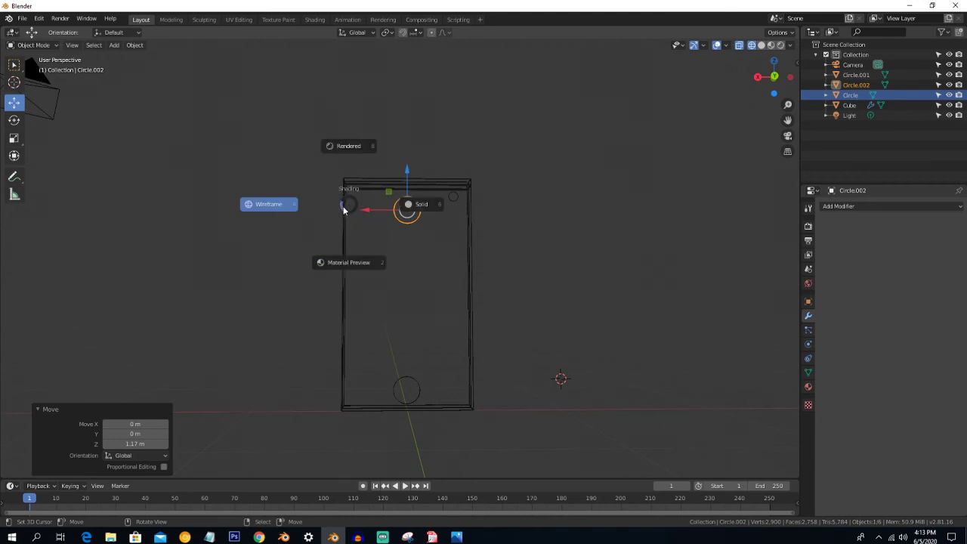
{"action": "left_click", "coordinate": [410, 223]}
{"action": "key", "text": "g"}
{"action": "key", "text": "x"}
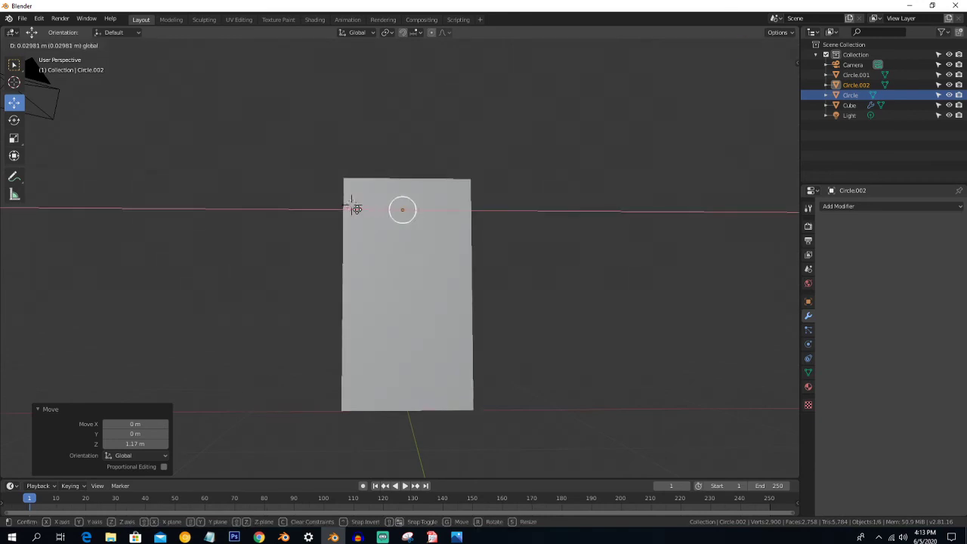
{"action": "left_click", "coordinate": [317, 219]}
{"action": "mouse_move", "coordinate": [347, 234]}
{"action": "middle_mouse_down"}
{"action": "mouse_move", "coordinate": [340, 250]}
{"action": "mouse_move", "coordinate": [353, 247]}
{"action": "middle_mouse_up"}
{"action": "scroll", "coordinate": [359, 265], "scroll_direction": "up", "scroll_amount": 4}
{"action": "middle_click_drag", "start_coordinate": [367, 296], "coordinate": [341, 210]}
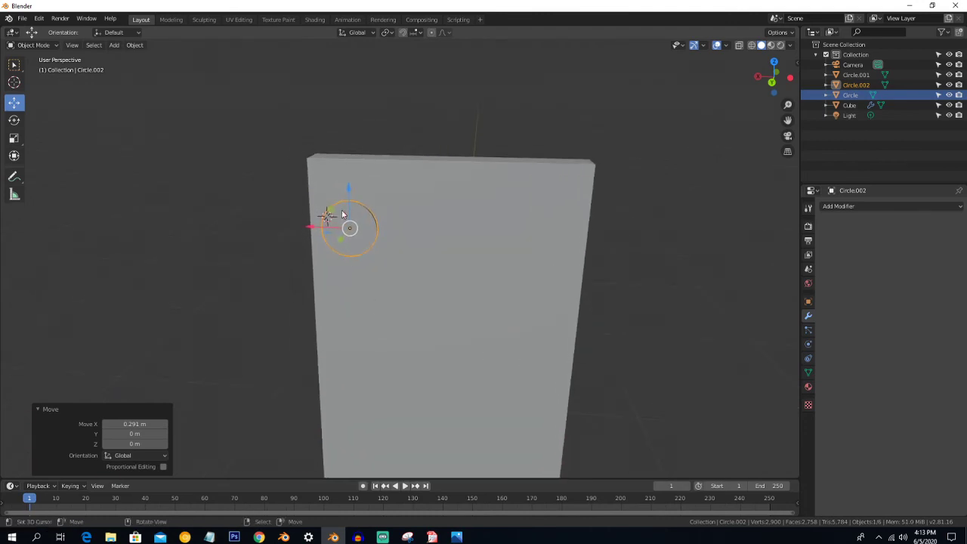
Raise the rear disc along Z by about 0.083 m and a further 0.0275 m toward the slab's upper edge
{"action": "key", "text": "g"}
{"action": "key", "text": "z"}
{"action": "left_click", "coordinate": [351, 167]}
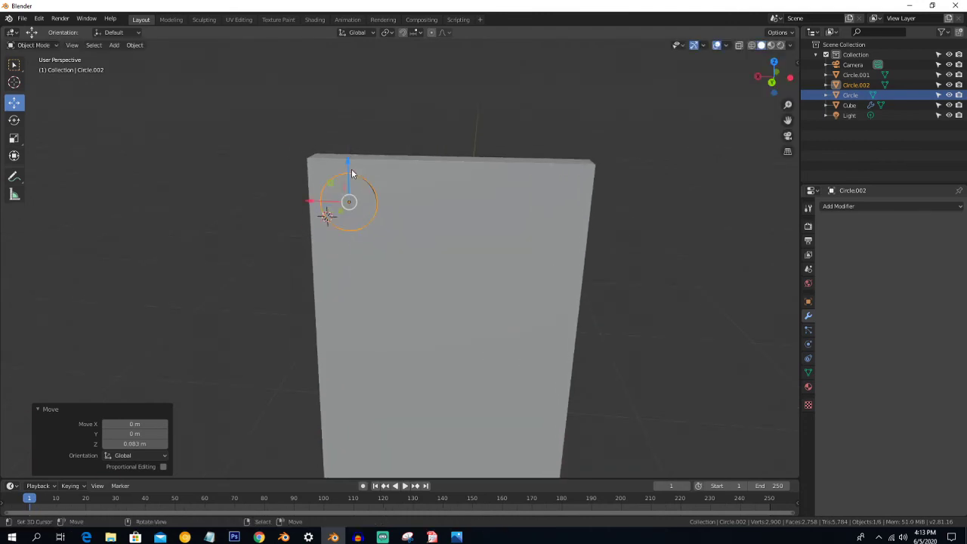
{"action": "key", "text": "ctrl+KP_1"}
{"action": "key", "text": "g"}
{"action": "key", "text": "z"}
{"action": "left_click", "coordinate": [348, 177]}
Move the rear disc -0.0122 m along Y to seat it against the slab's back, and return to the front view
{"action": "key", "text": "KP_3"}
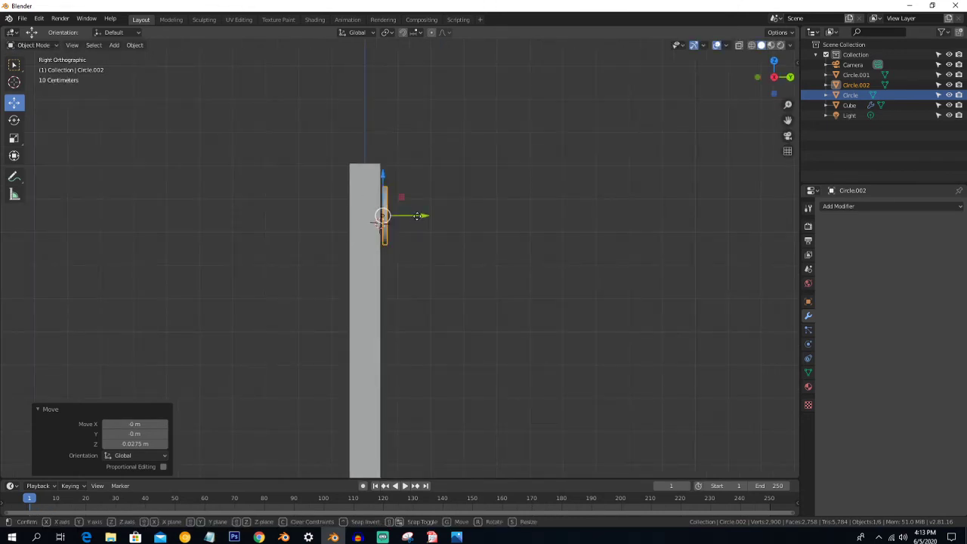
{"action": "key", "text": "g"}
{"action": "key", "text": "y"}
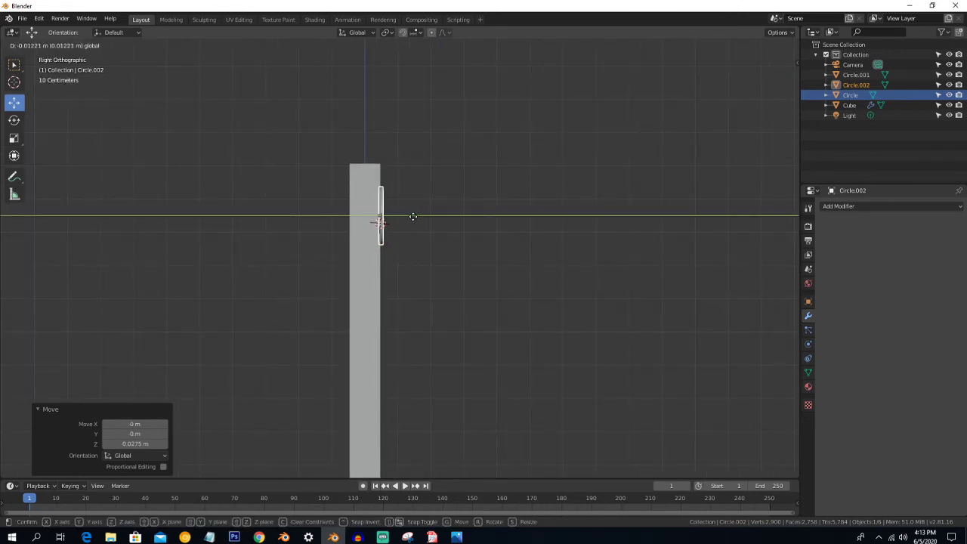
{"action": "left_click", "coordinate": [413, 217]}
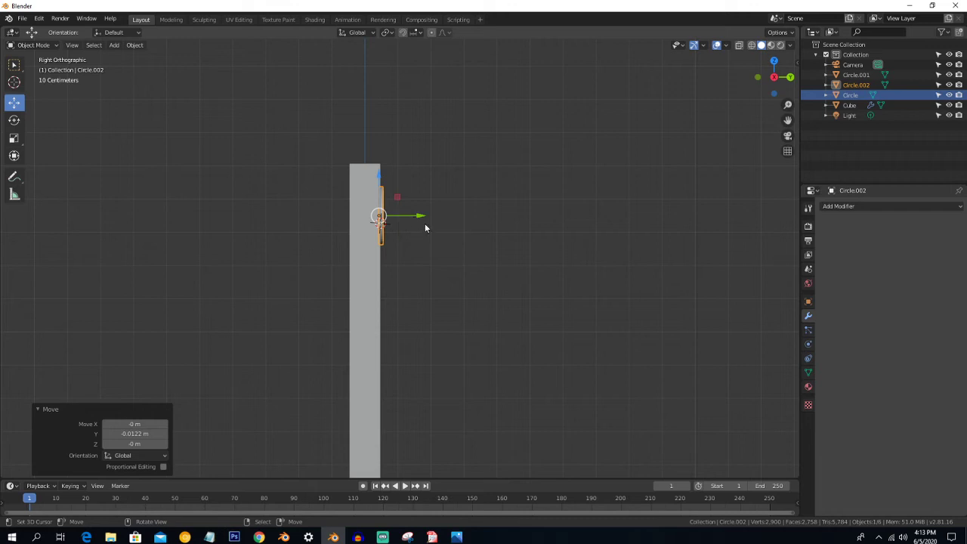
{"action": "key", "text": "KP_1"}
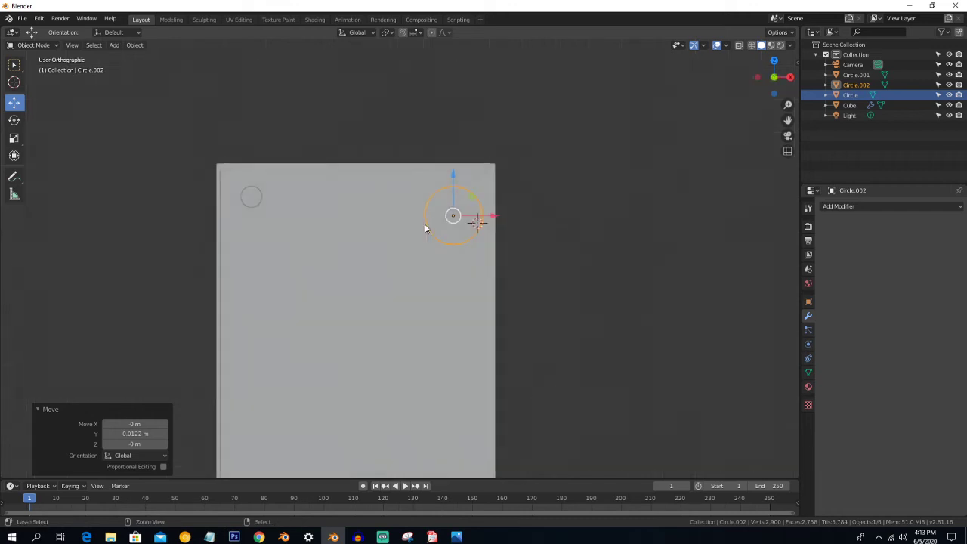
{"action": "key", "text": "ctrl+KP_1"}
{"action": "middle_click_drag", "start_coordinate": [410, 226], "coordinate": [462, 244]}
{"action": "key", "text": "KP_1"}
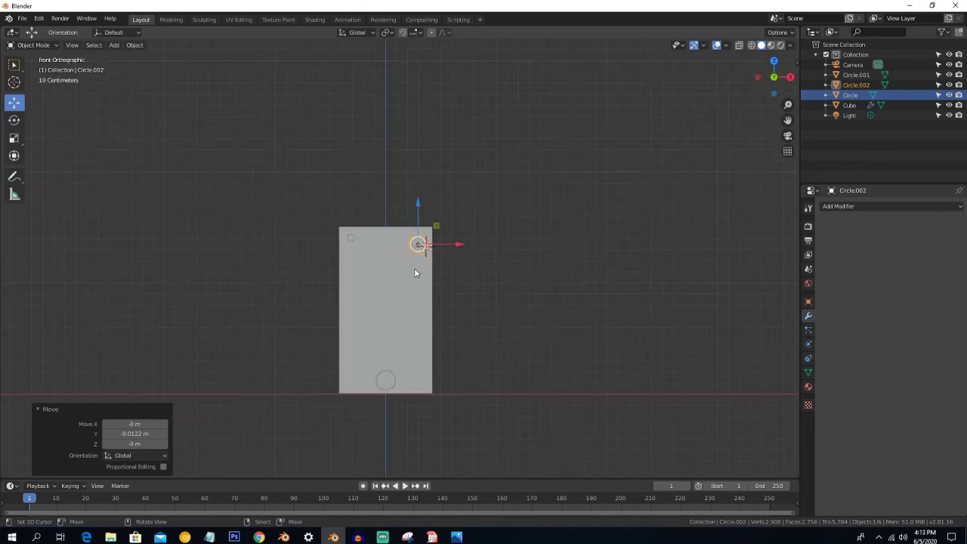
Switch to Material Preview shading and give the slab a new material with a cyan base color, hue 0.531 and saturation 1.000
{"action": "left_click", "coordinate": [402, 288]}
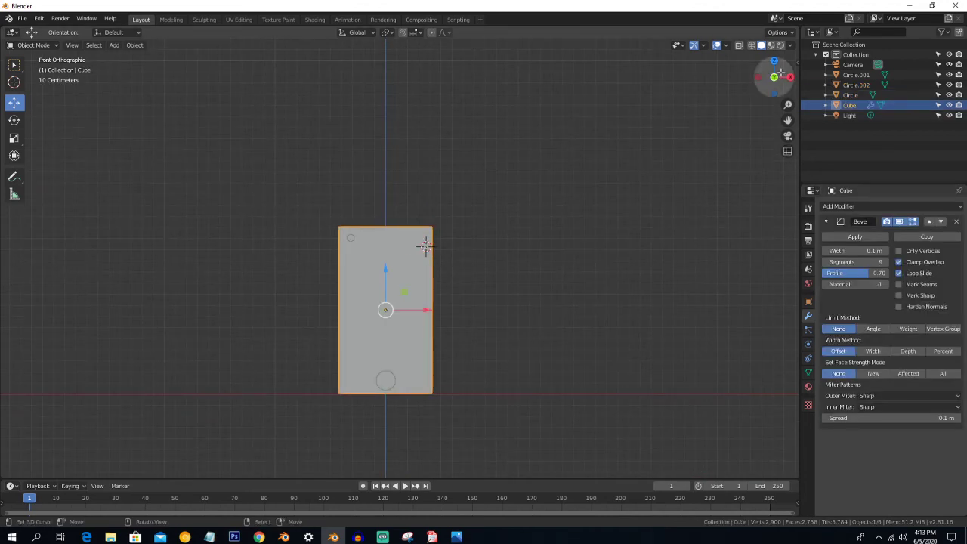
{"action": "left_click", "coordinate": [779, 46]}
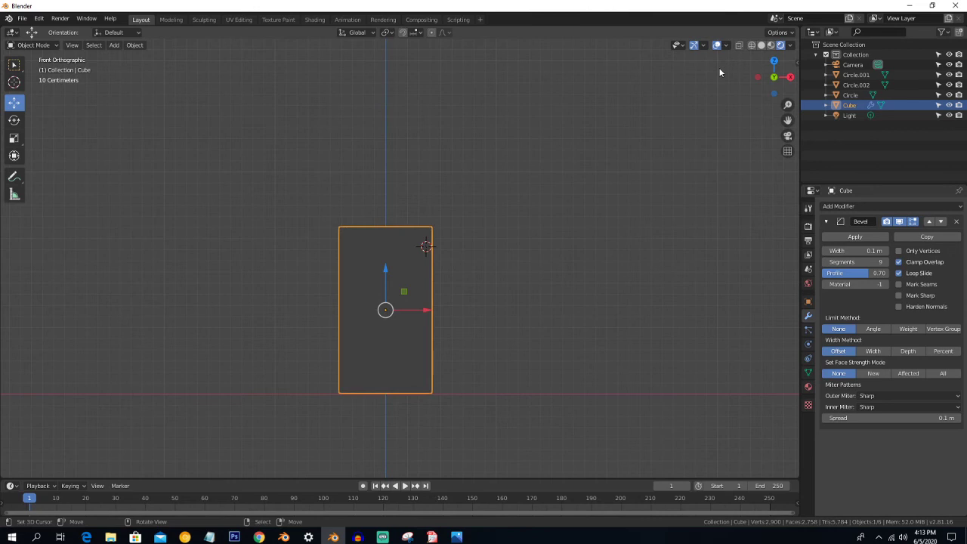
{"action": "left_click", "coordinate": [770, 45]}
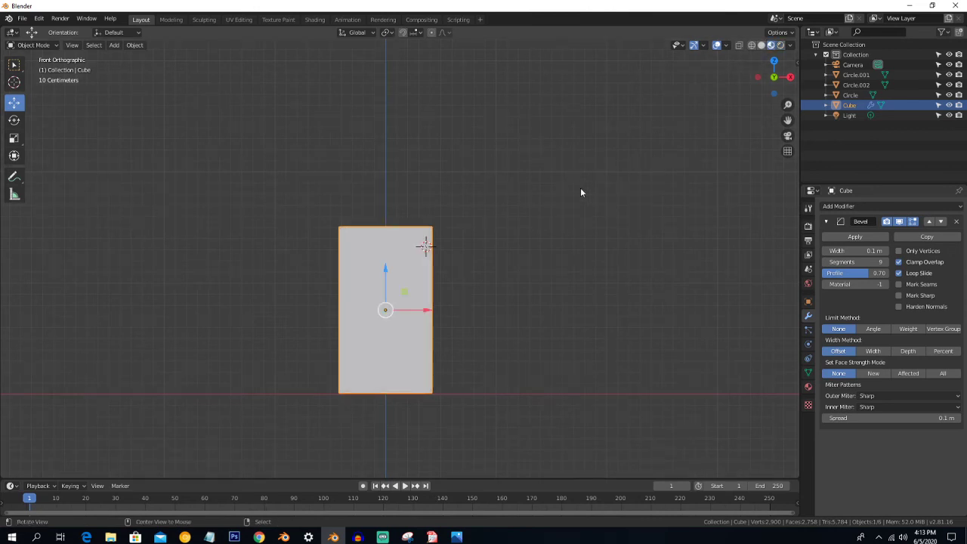
{"action": "left_click", "coordinate": [806, 388]}
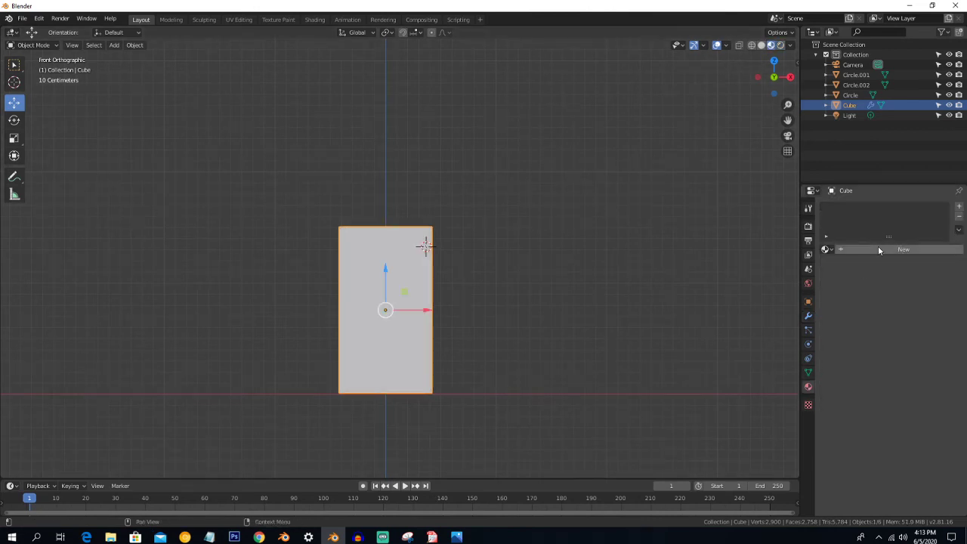
{"action": "left_click", "coordinate": [883, 250]}
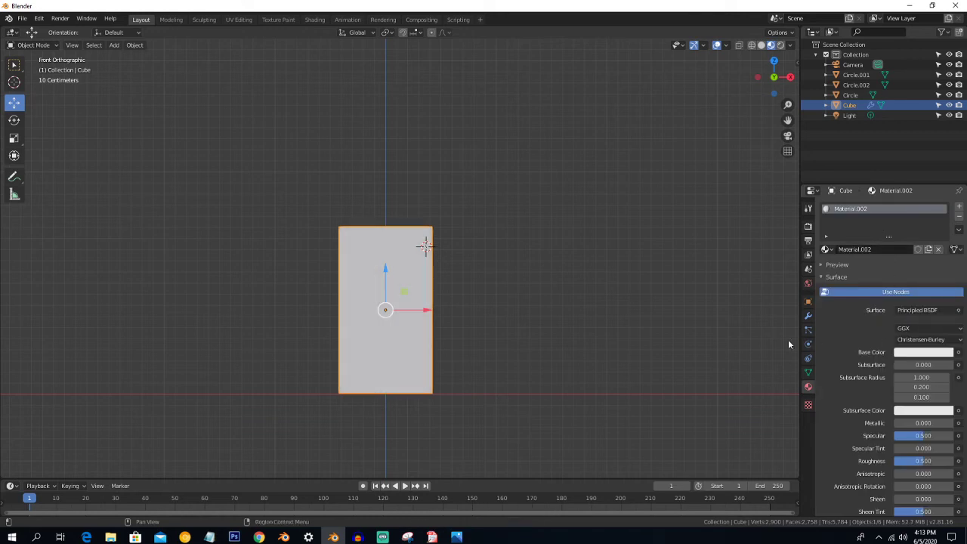
{"action": "left_click", "coordinate": [923, 352]}
{"action": "left_click_drag", "start_coordinate": [908, 220], "coordinate": [907, 209]}
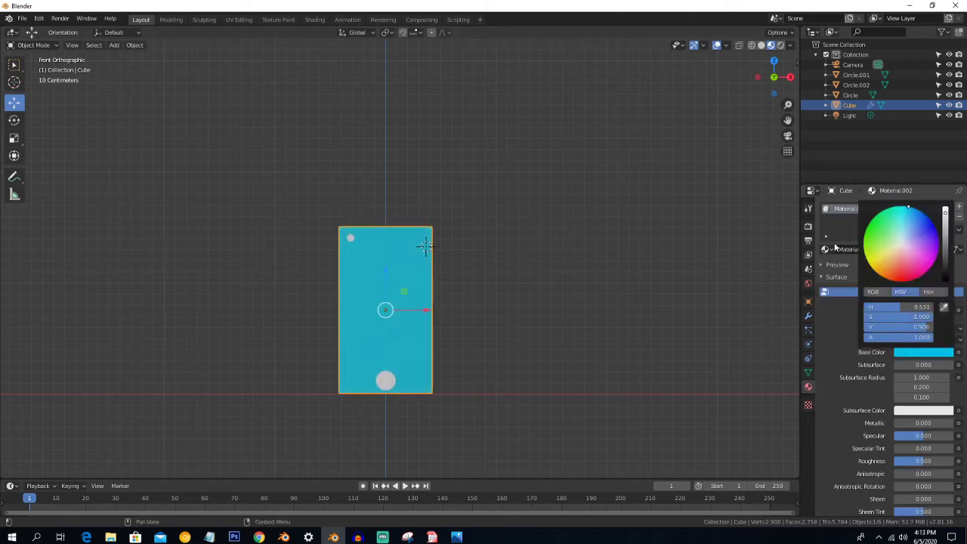
Set the slab material's Metallic to 1.000 and Roughness to 0.000
{"action": "scroll", "coordinate": [495, 234], "scroll_direction": "up", "scroll_amount": 3}
{"action": "middle_click_drag", "start_coordinate": [492, 213], "coordinate": [488, 181], "text": "shift"}
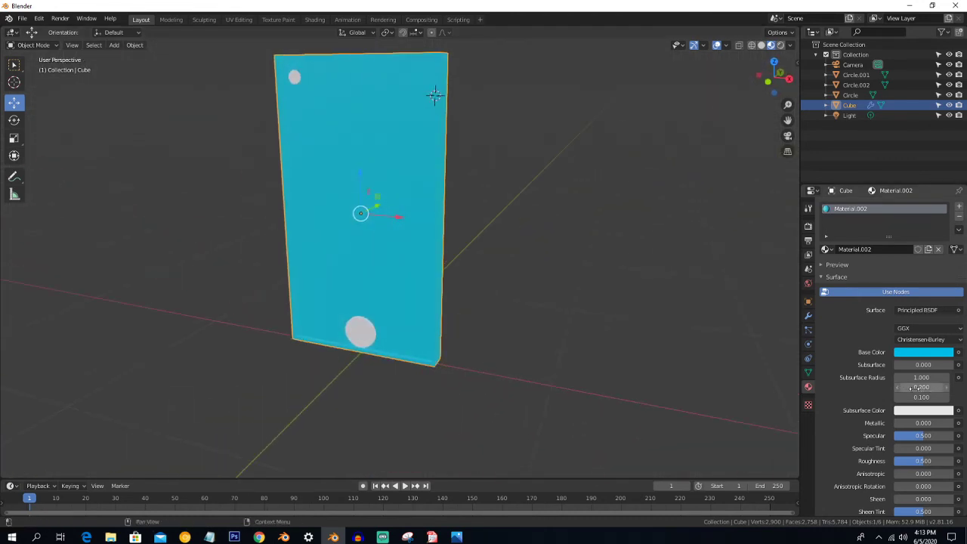
{"action": "scroll", "coordinate": [910, 397], "scroll_direction": "down", "scroll_amount": 2}
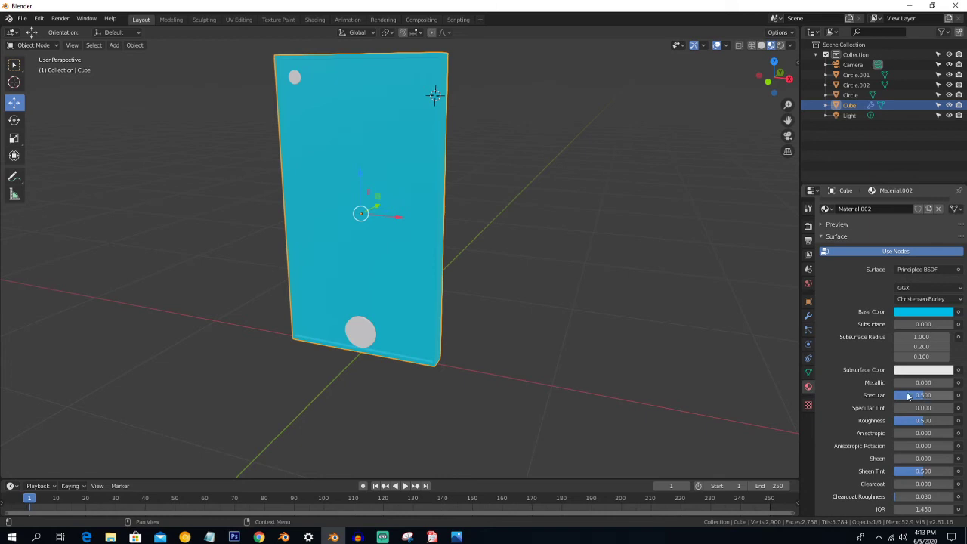
{"action": "left_click_drag", "start_coordinate": [906, 383], "coordinate": [953, 382]}
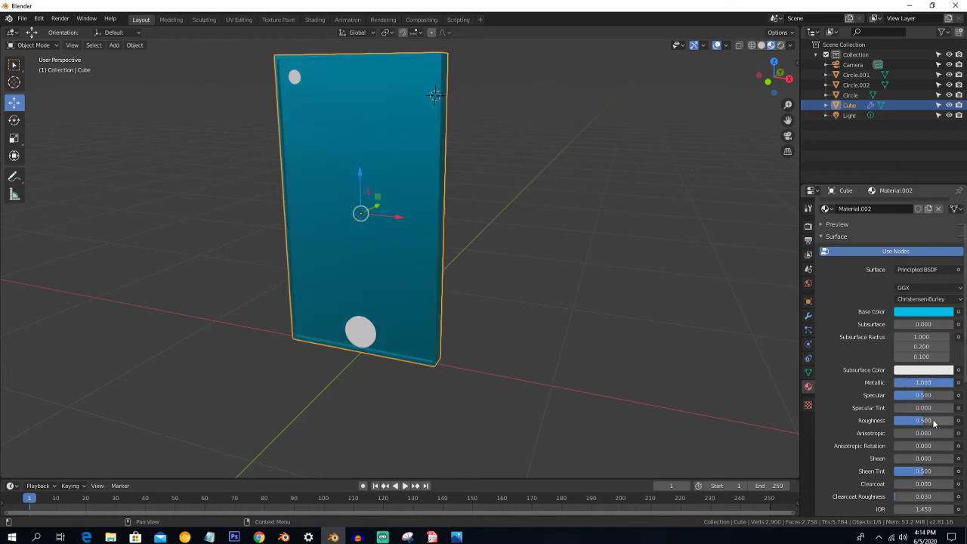
{"action": "left_click_drag", "start_coordinate": [929, 421], "coordinate": [894, 421]}
{"action": "scroll", "coordinate": [463, 240], "scroll_direction": "down", "scroll_amount": 2}
{"action": "middle_click_drag", "start_coordinate": [464, 241], "coordinate": [641, 244]}
{"action": "scroll", "coordinate": [560, 276], "scroll_direction": "up", "scroll_amount": 3}
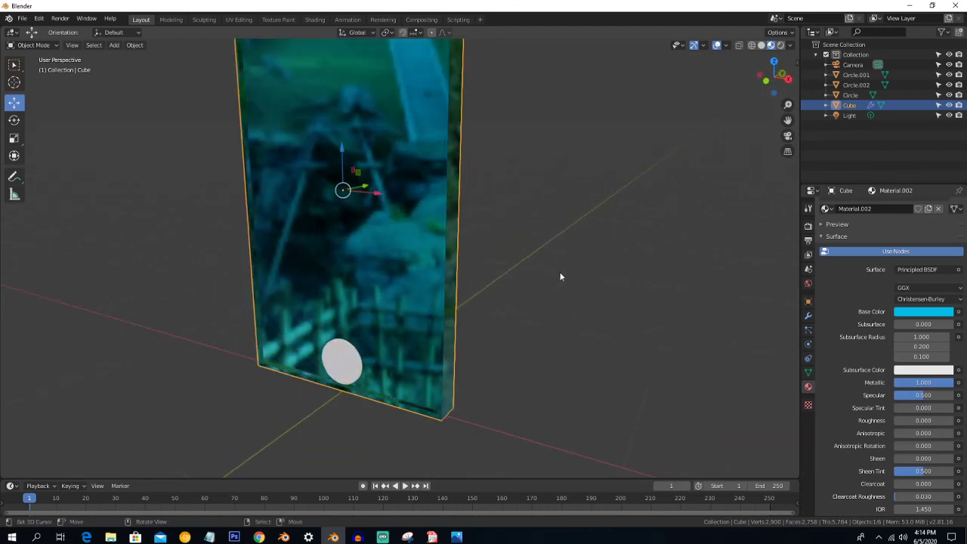
Give the home button disc a new material with a cyan base color and set its Metallic to 1.000
{"action": "left_click", "coordinate": [349, 365]}
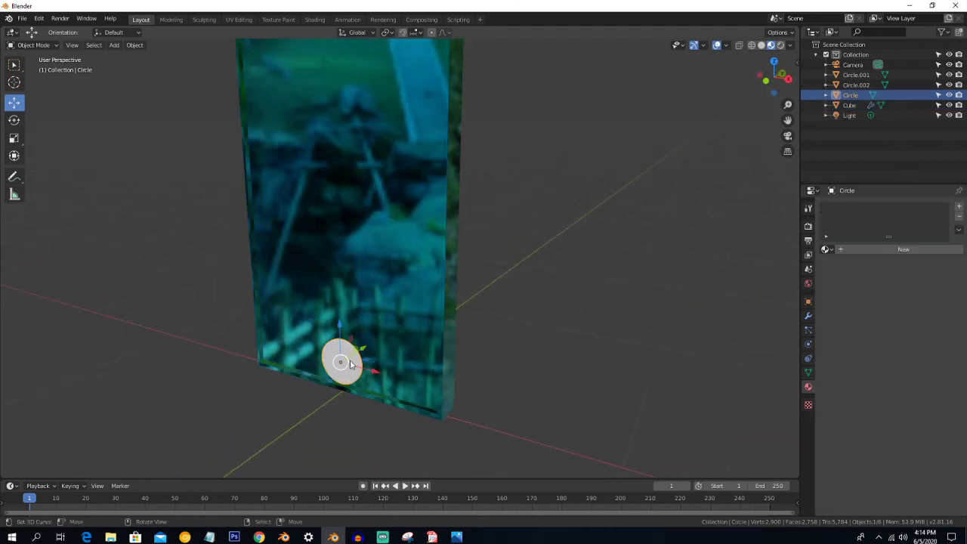
{"action": "left_click", "coordinate": [868, 249]}
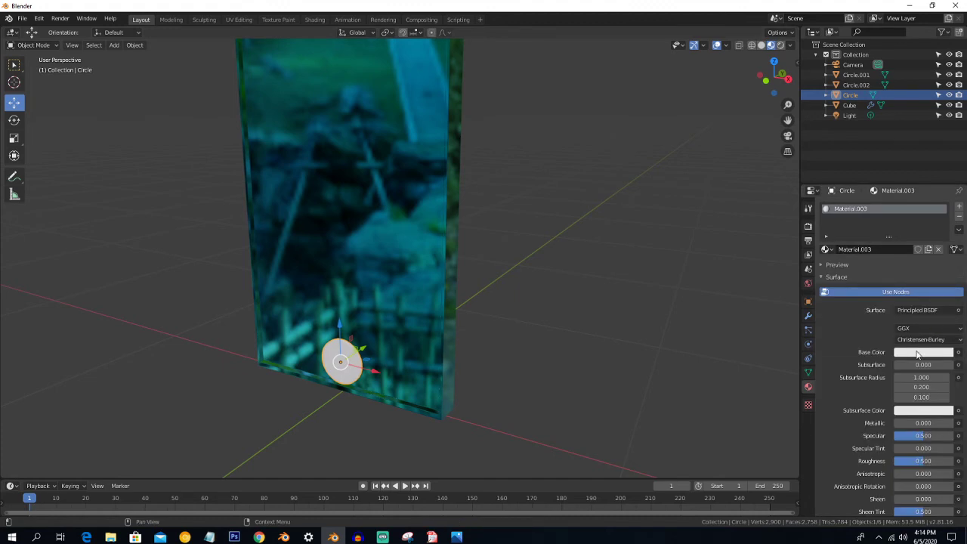
{"action": "left_click", "coordinate": [922, 352]}
{"action": "left_click", "coordinate": [904, 229]}
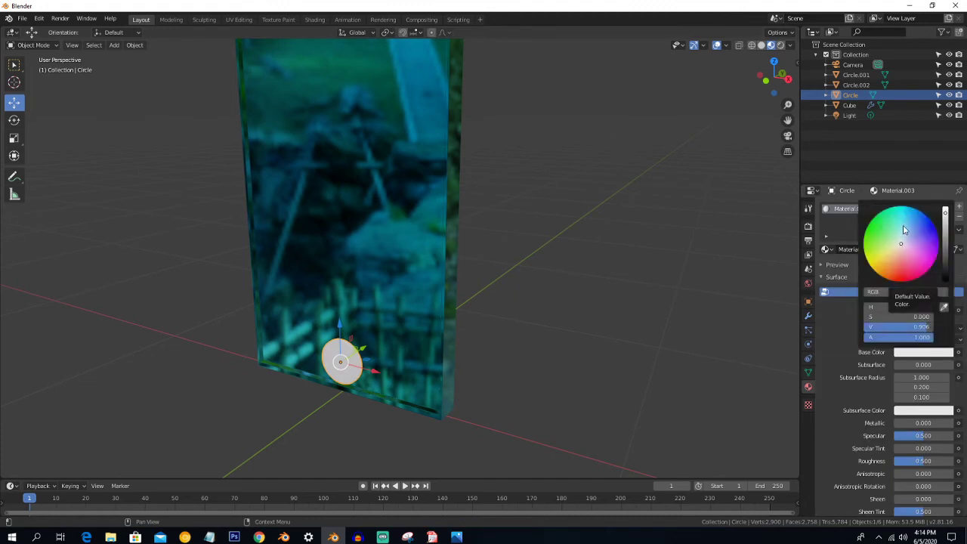
{"action": "left_click_drag", "start_coordinate": [905, 225], "coordinate": [907, 220]}
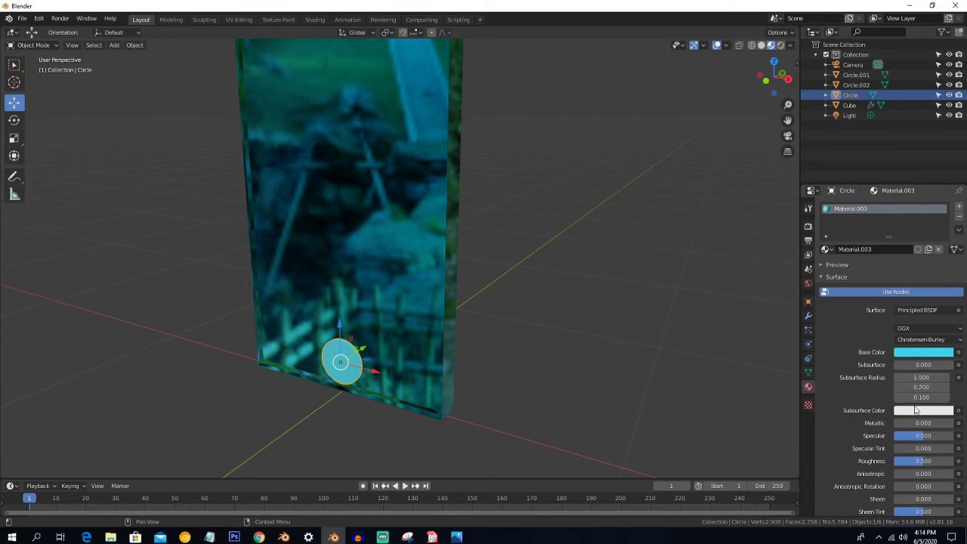
{"action": "left_click_drag", "start_coordinate": [911, 421], "coordinate": [953, 421]}
Give the front camera disc a new material using the Glossy BSDF surface with Roughness 0.000
{"action": "middle_click_drag", "start_coordinate": [558, 287], "coordinate": [367, 183]}
{"action": "scroll", "coordinate": [419, 227], "scroll_direction": "up", "scroll_amount": 4}
{"action": "left_click", "coordinate": [359, 175]}
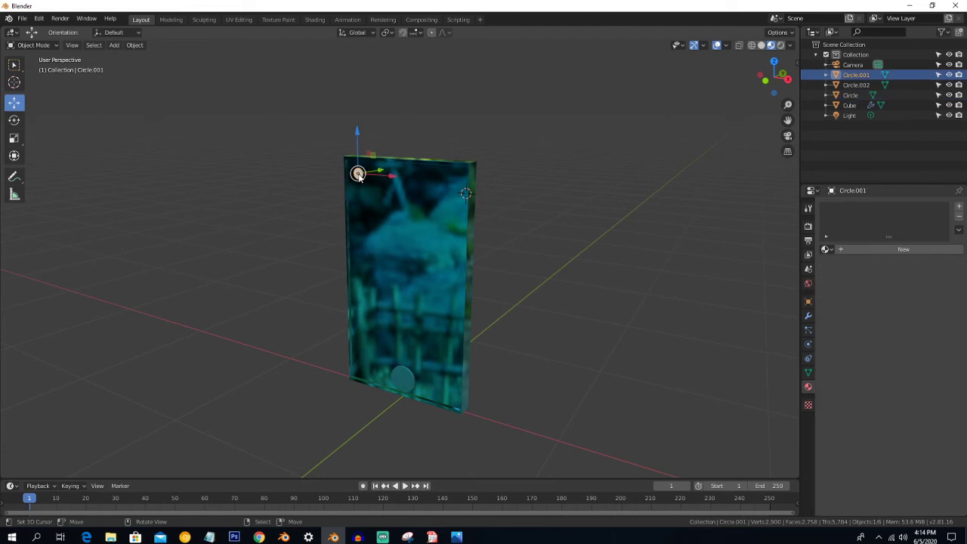
{"action": "left_click", "coordinate": [875, 247]}
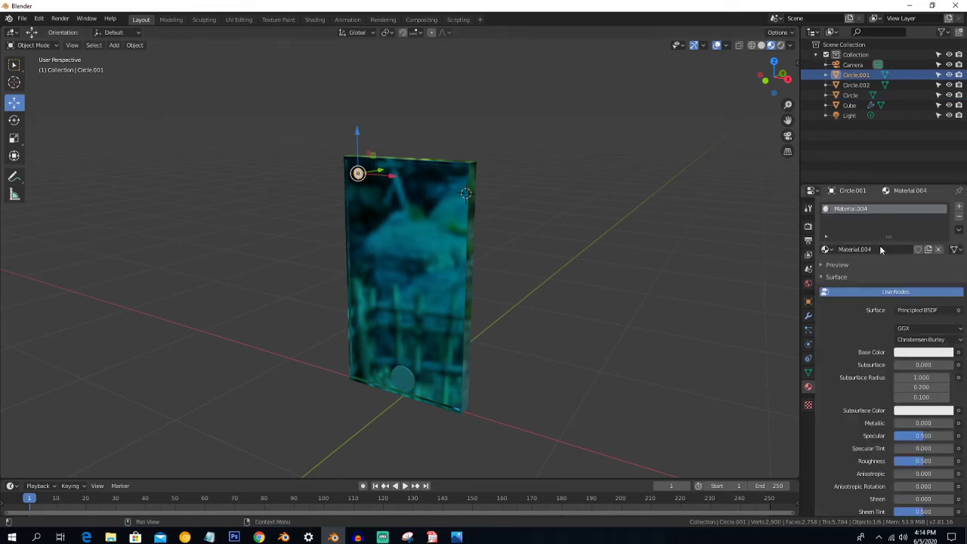
{"action": "left_click", "coordinate": [921, 310]}
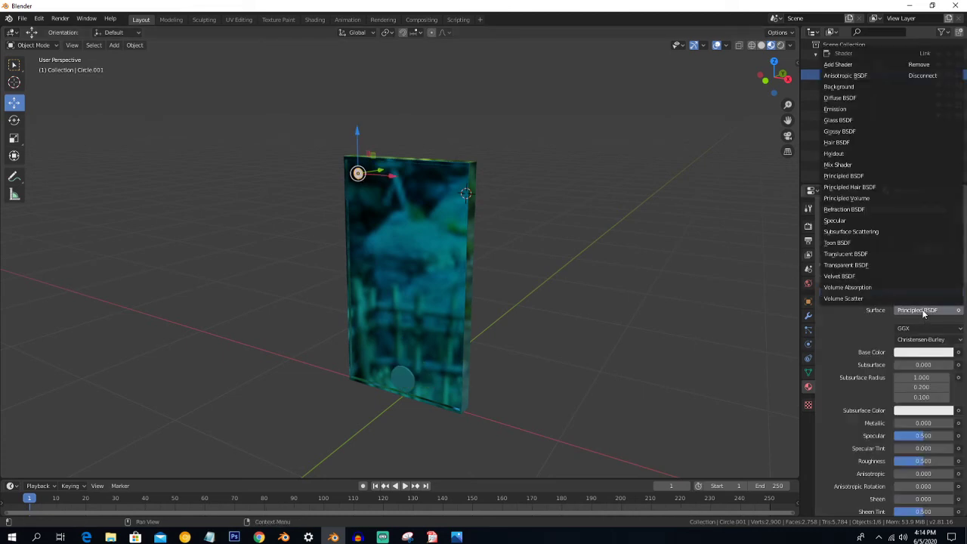
{"action": "left_click", "coordinate": [856, 131]}
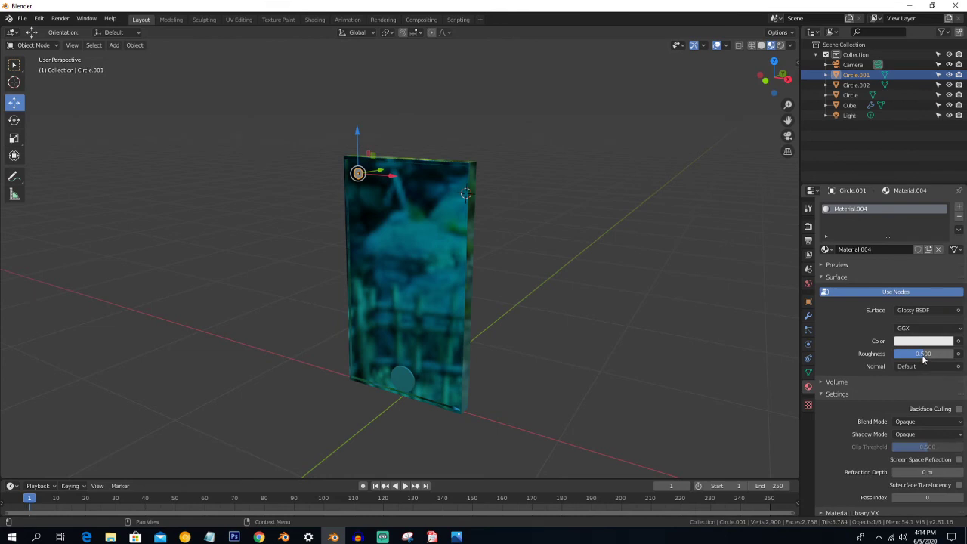
{"action": "key", "text": "KP_1"}
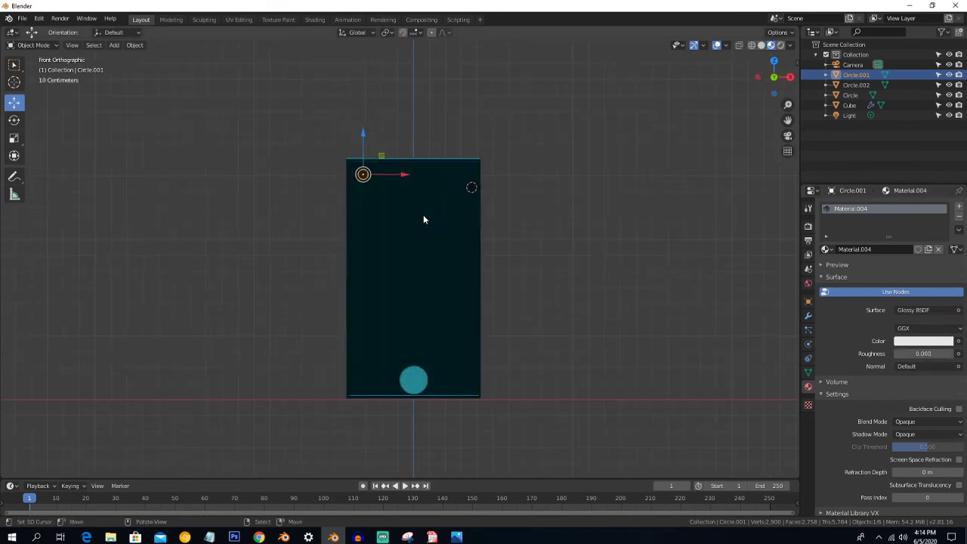
{"action": "scroll", "coordinate": [423, 214], "scroll_direction": "up", "scroll_amount": 2}
{"action": "scroll", "coordinate": [423, 215], "scroll_direction": "down", "scroll_amount": 1}
Assign the existing glossy Material.004 to the rear camera disc on the slab's back
{"action": "middle_click_drag", "start_coordinate": [423, 215], "coordinate": [353, 225]}
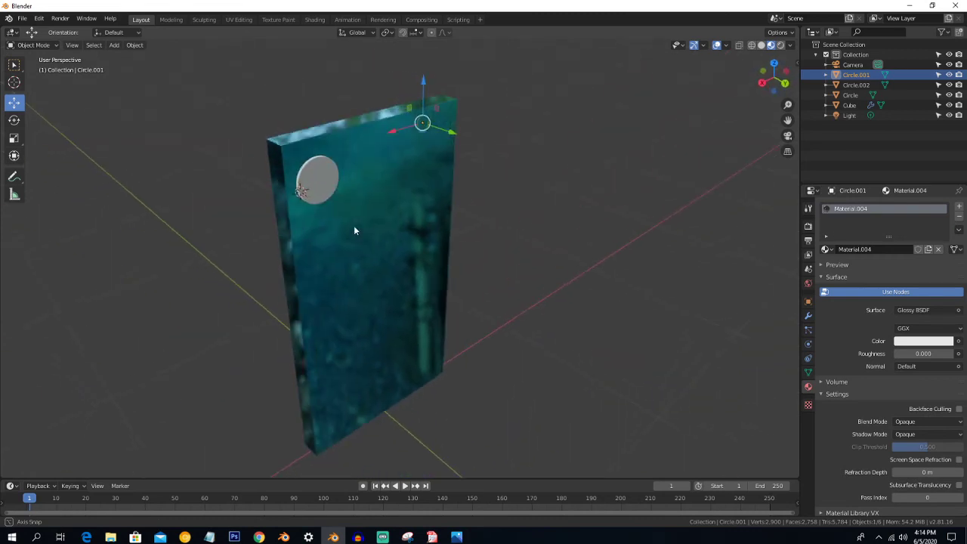
{"action": "left_click", "coordinate": [309, 182]}
{"action": "left_click", "coordinate": [868, 249]}
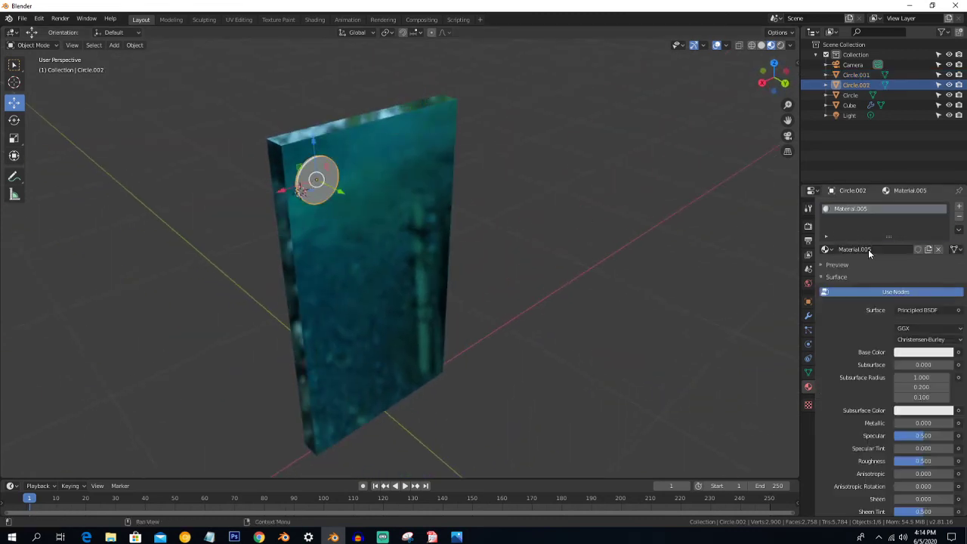
{"action": "left_click", "coordinate": [826, 249]}
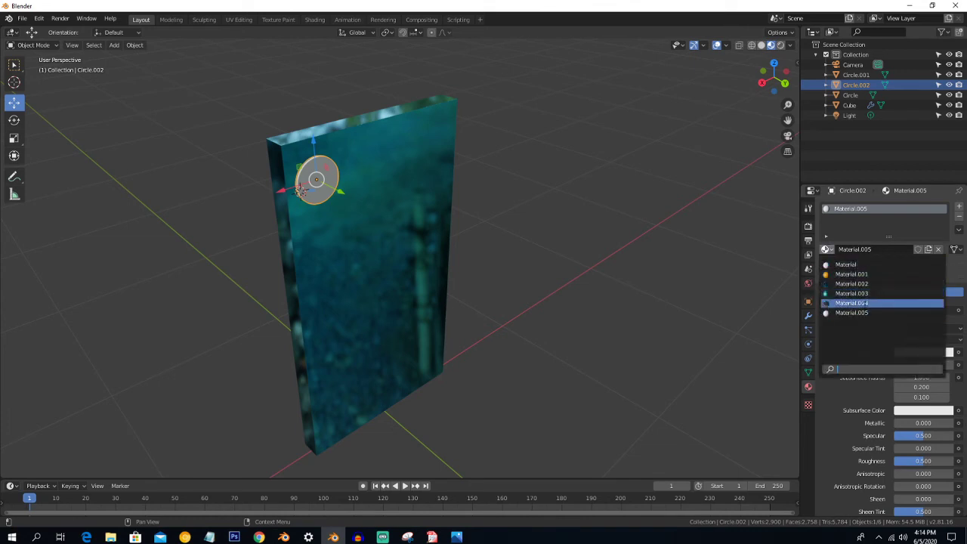
{"action": "left_click", "coordinate": [861, 303]}
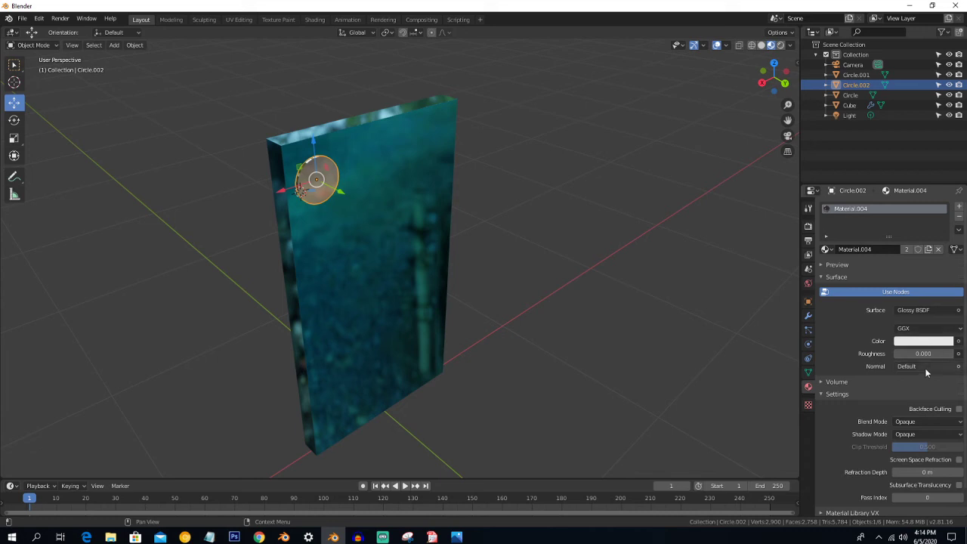
{"action": "key", "text": "KP_1"}
Add a second material slot to the slab with a new black material and assign it to the front face in Edit Mode
{"action": "mouse_move", "coordinate": [440, 218]}
{"action": "middle_mouse_down"}
{"action": "mouse_move", "coordinate": [453, 224]}
{"action": "mouse_move", "coordinate": [426, 232]}
{"action": "mouse_move", "coordinate": [455, 232]}
{"action": "mouse_move", "coordinate": [431, 233]}
{"action": "mouse_move", "coordinate": [430, 223]}
{"action": "middle_mouse_up"}
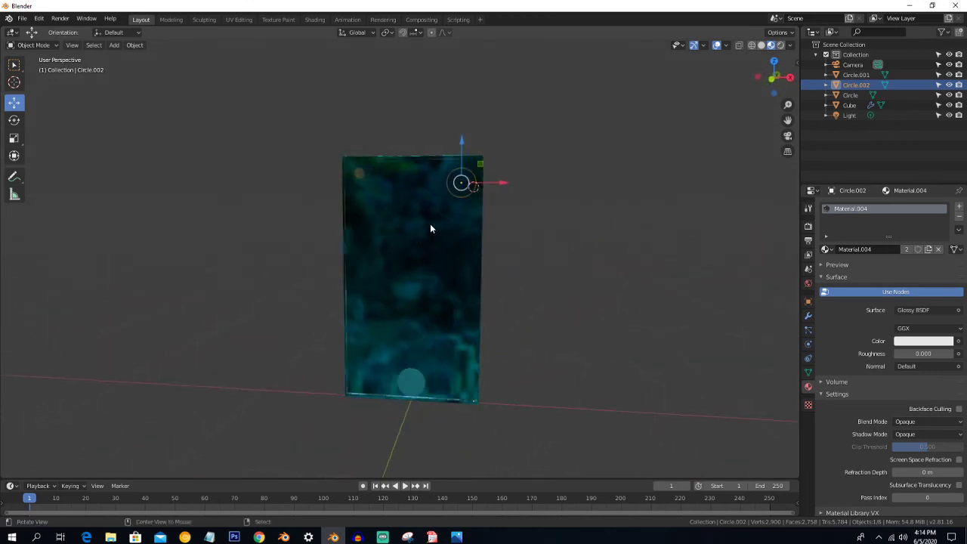
{"action": "left_click", "coordinate": [430, 223]}
{"action": "scroll", "coordinate": [430, 223], "scroll_direction": "up", "scroll_amount": 3}
{"action": "key", "text": "Tab"}
{"action": "scroll", "coordinate": [435, 208], "scroll_direction": "down", "scroll_amount": 3}
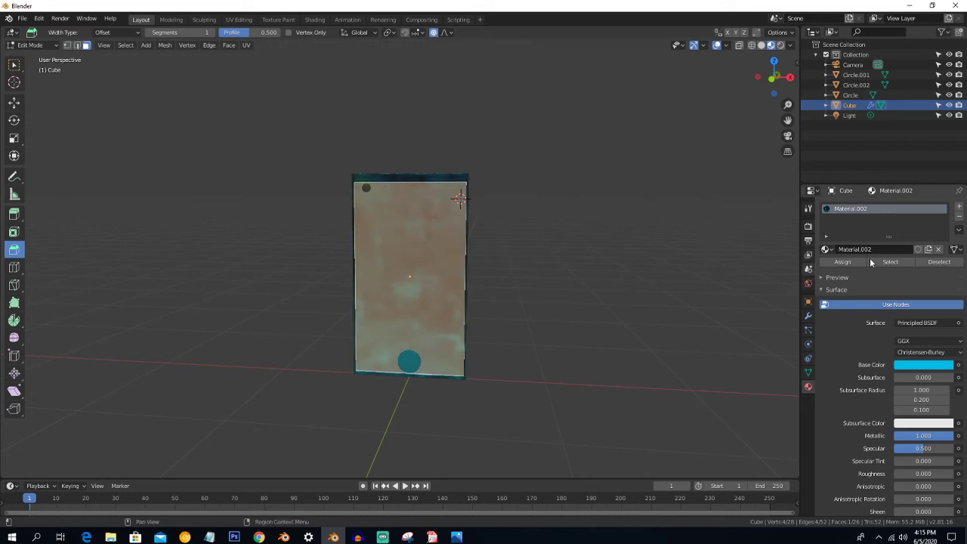
{"action": "left_click", "coordinate": [960, 207]}
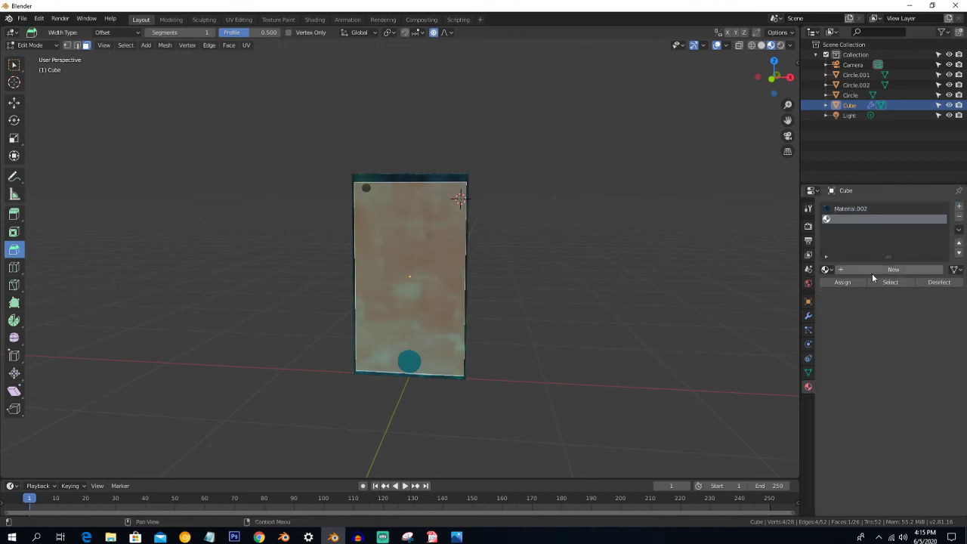
{"action": "left_click", "coordinate": [873, 272]}
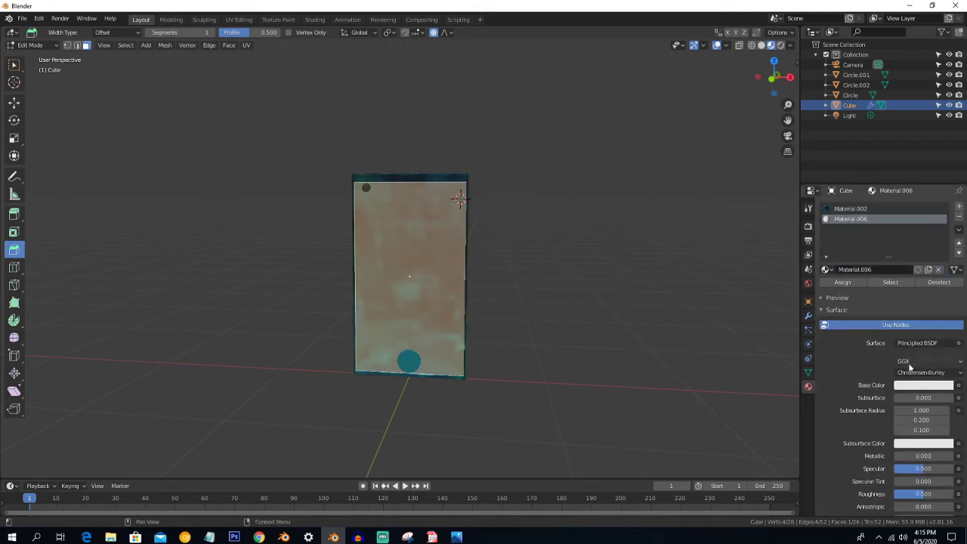
{"action": "left_click", "coordinate": [913, 389]}
{"action": "left_click_drag", "start_coordinate": [949, 259], "coordinate": [950, 311]}
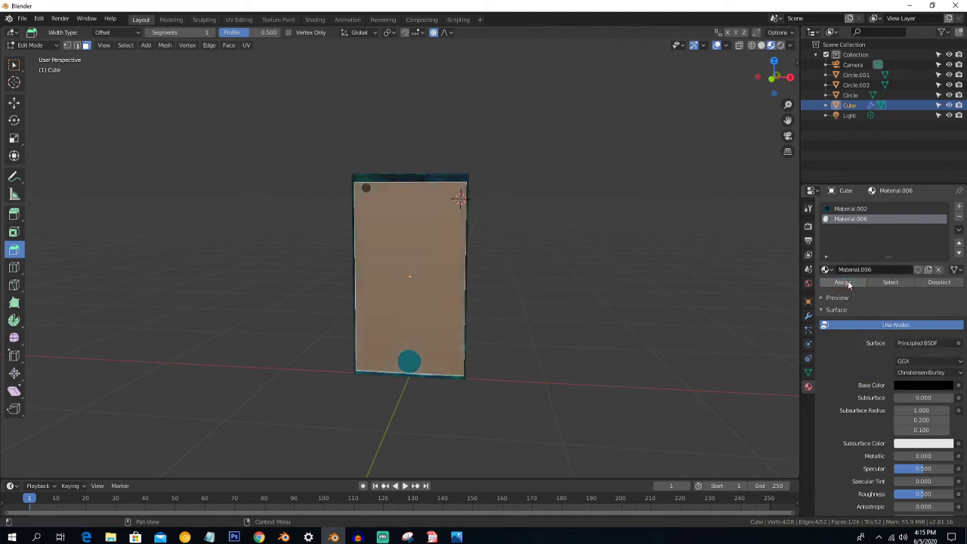
Set the black screen material's Metallic to 1.000 and Roughness to 0.000, and return to Object Mode
{"action": "left_click", "coordinate": [914, 455]}
{"action": "type", "text": "1"}
{"action": "key", "text": "Return"}
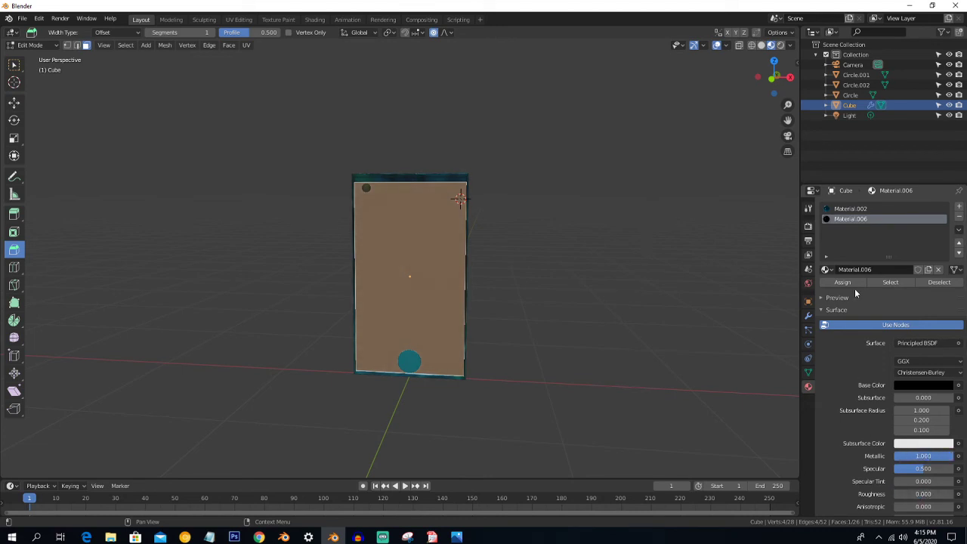
{"action": "key", "text": "Tab"}
Thin the slab by scaling it to about 0.480 along Y in the right side view
{"action": "middle_click_drag", "start_coordinate": [483, 234], "coordinate": [431, 246]}
{"action": "key", "text": "KP_3"}
{"action": "scroll", "coordinate": [442, 266], "scroll_direction": "up", "scroll_amount": 4}
{"action": "scroll", "coordinate": [443, 271], "scroll_direction": "down", "scroll_amount": 2}
{"action": "key", "text": "s"}
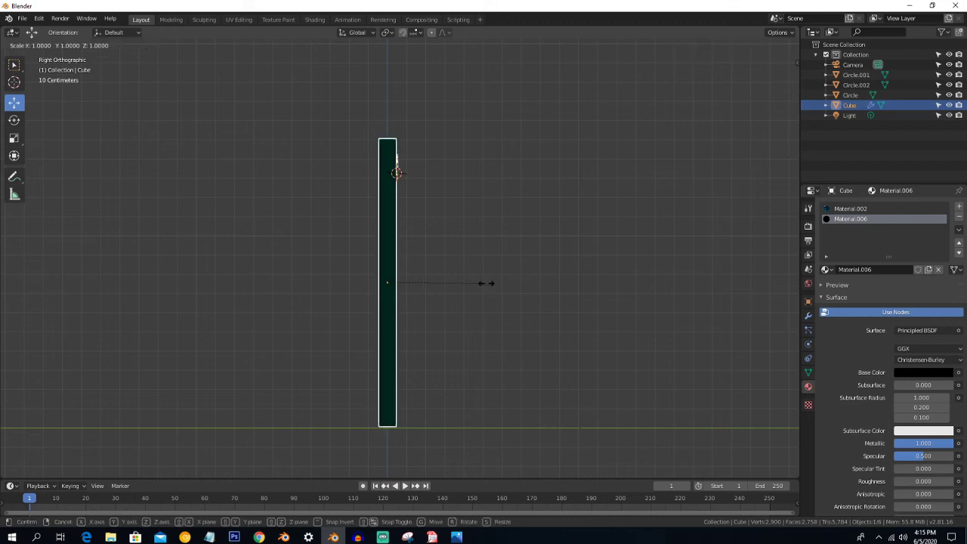
{"action": "key", "text": "y"}
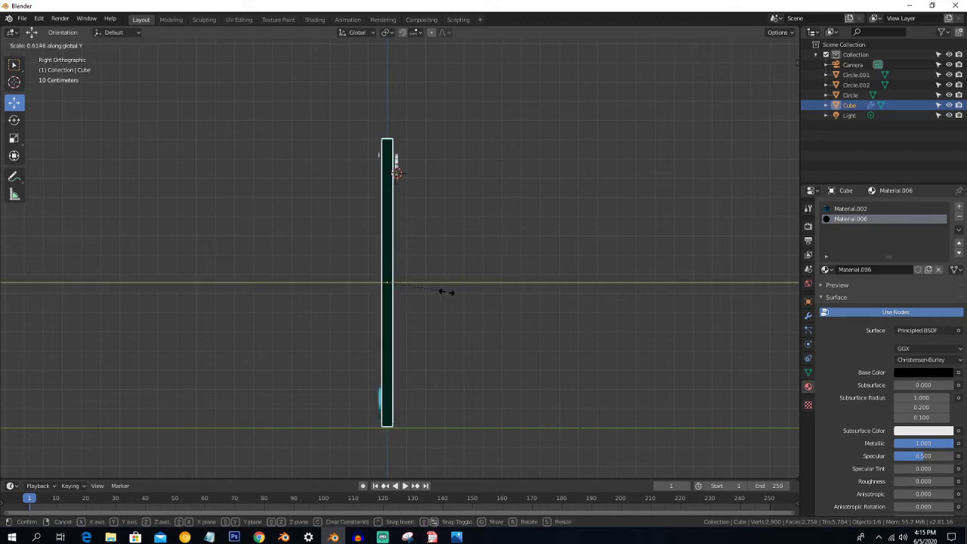
{"action": "left_click", "coordinate": [432, 296]}
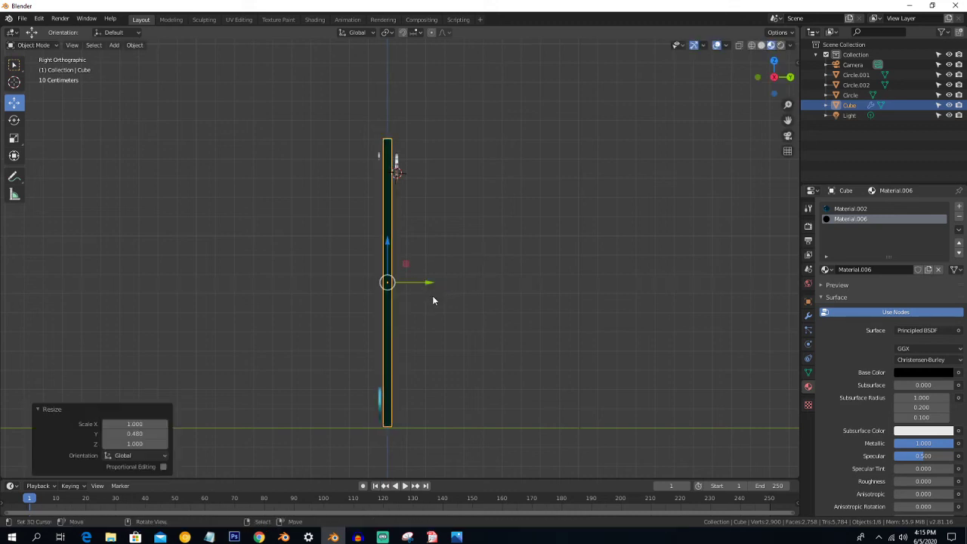
Move the home button disc about 0.0185 m and the front camera disc about 0.0237 m along Y onto the slab's front
{"action": "left_click", "coordinate": [378, 400]}
{"action": "left_click_drag", "start_coordinate": [403, 407], "coordinate": [409, 405]}
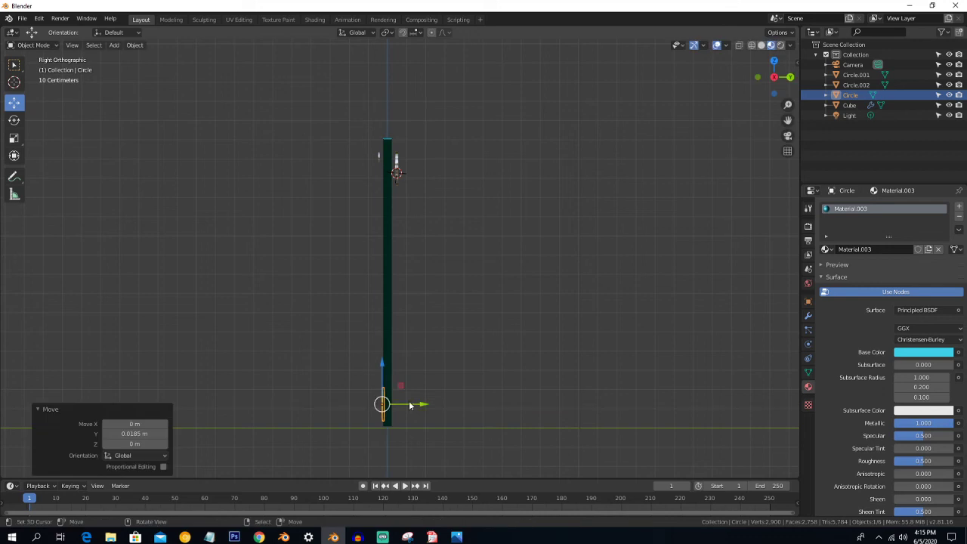
{"action": "left_click", "coordinate": [380, 159]}
{"action": "left_click_drag", "start_coordinate": [419, 159], "coordinate": [423, 157]}
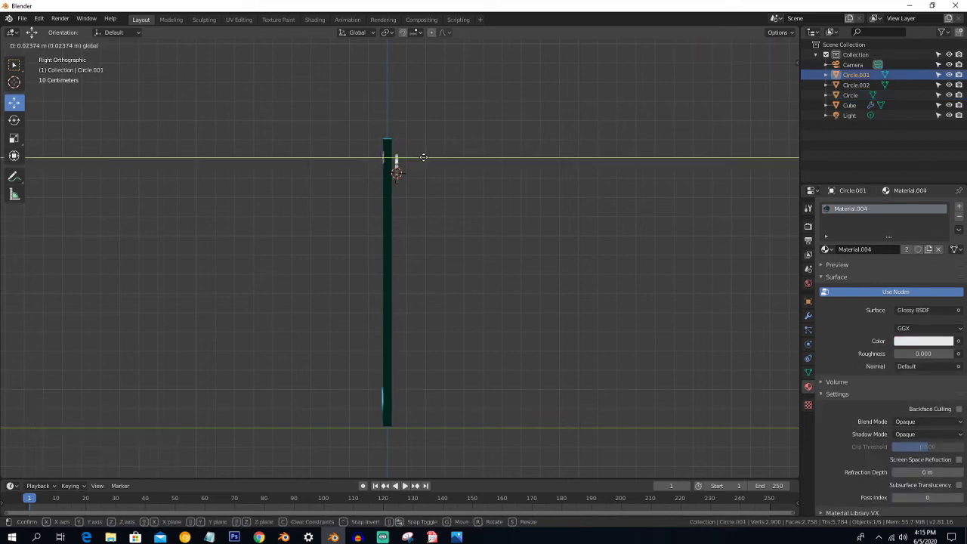
Move the rear camera disc about -0.0237 m along Y against the slab's back
{"action": "mouse_move", "coordinate": [425, 157]}
{"action": "left_mouse_down"}
{"action": "mouse_move", "coordinate": [397, 162]}
{"action": "mouse_move", "coordinate": [430, 172]}
{"action": "left_mouse_up"}
{"action": "left_click", "coordinate": [412, 168]}
{"action": "key", "text": "KP_1"}
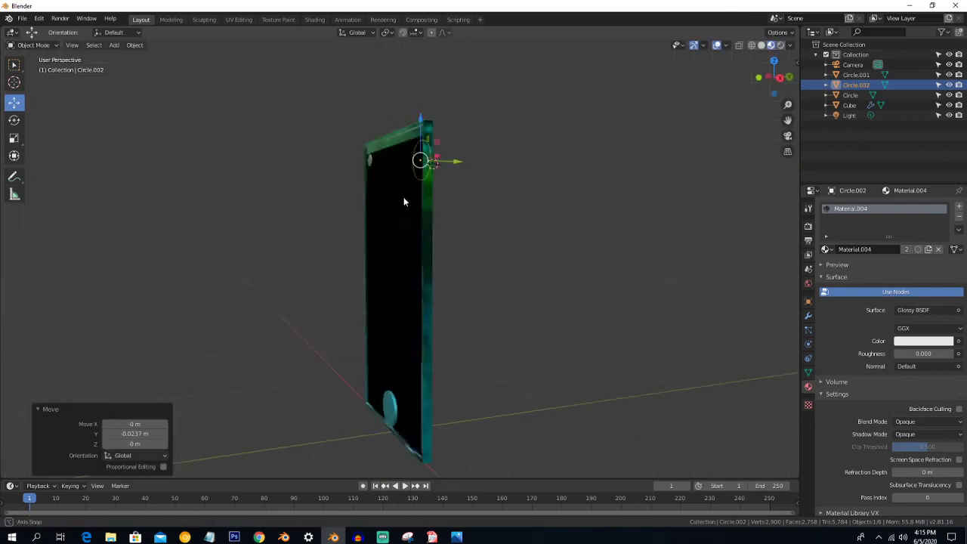
Add a plane mesh under the phone and scale it up by about 6.339 as a floor
{"action": "middle_click_drag", "start_coordinate": [429, 204], "coordinate": [405, 330]}
{"action": "scroll", "coordinate": [401, 318], "scroll_direction": "down", "scroll_amount": 4}
{"action": "key", "text": "shift+a"}
{"action": "mouse_move", "coordinate": [402, 323]}
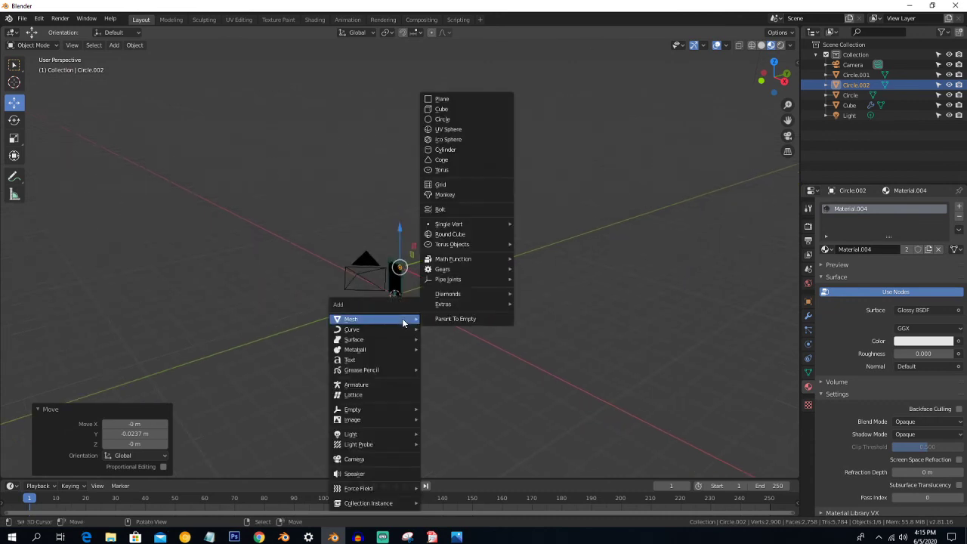
{"action": "left_click", "coordinate": [466, 98]}
{"action": "key", "text": "s"}
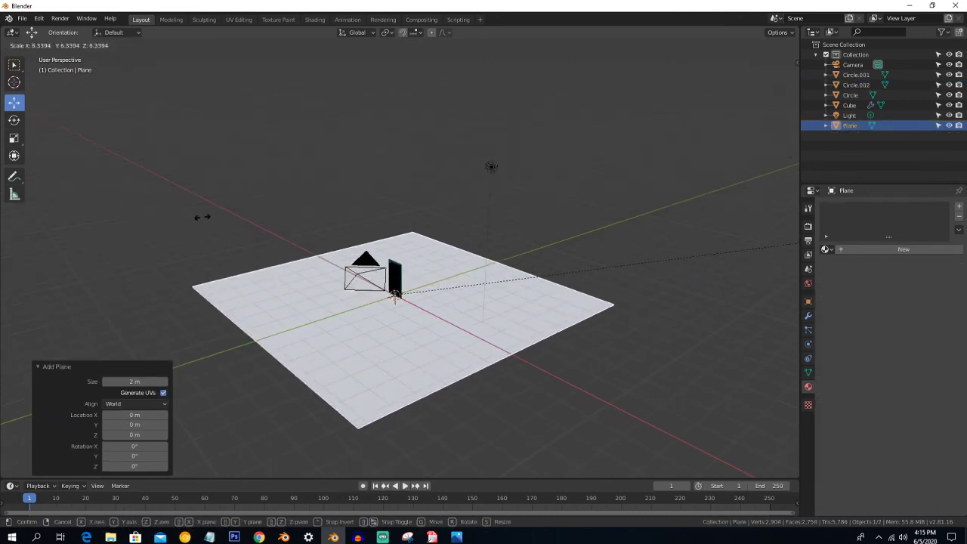
{"action": "left_click", "coordinate": [204, 217]}
Switch to Rendered shading and give the floor plane a new Glossy BSDF material with Roughness 0.000
{"action": "left_click", "coordinate": [780, 45]}
{"action": "middle_click_drag", "start_coordinate": [592, 175], "coordinate": [500, 208]}
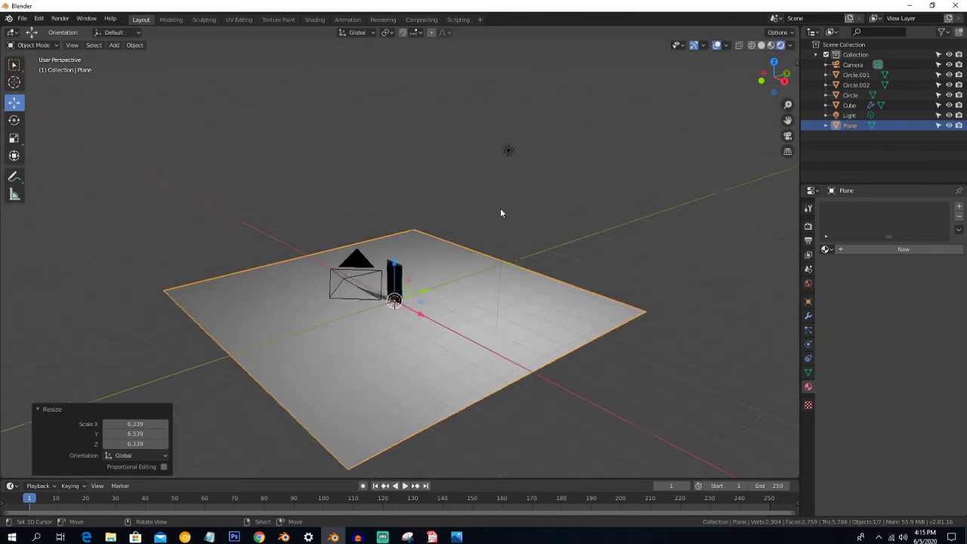
{"action": "scroll", "coordinate": [483, 299], "scroll_direction": "up", "scroll_amount": 3}
{"action": "left_click", "coordinate": [869, 249]}
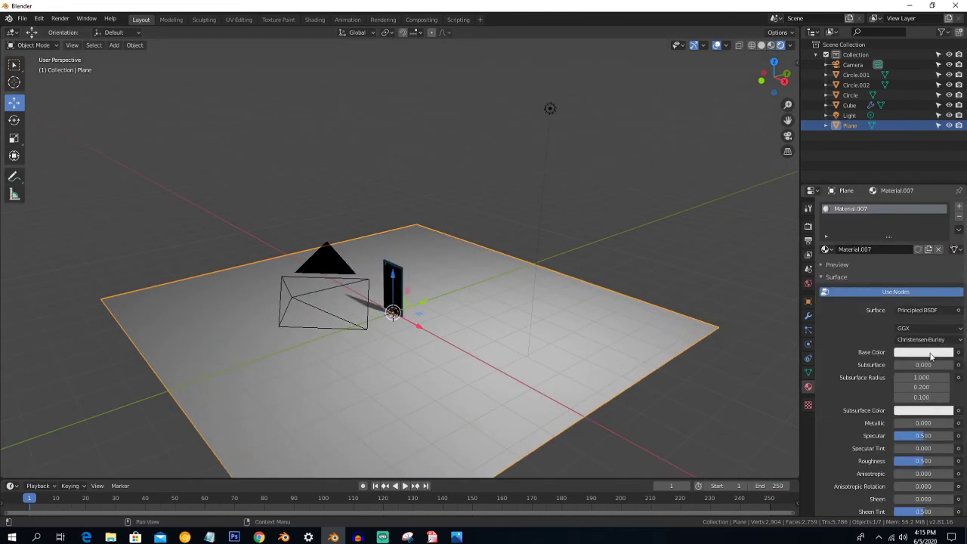
{"action": "left_click", "coordinate": [918, 310]}
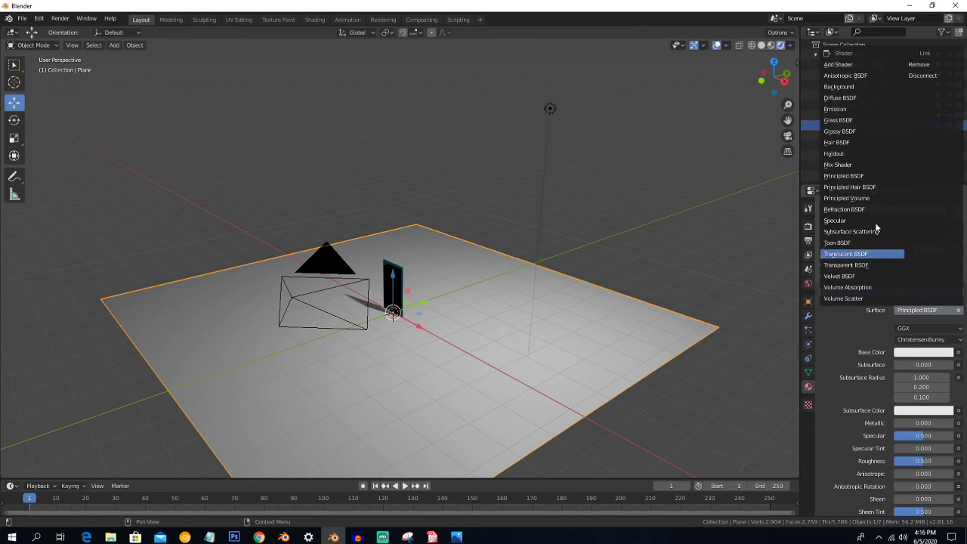
{"action": "left_click", "coordinate": [862, 131]}
{"action": "left_click_drag", "start_coordinate": [925, 354], "coordinate": [895, 353]}
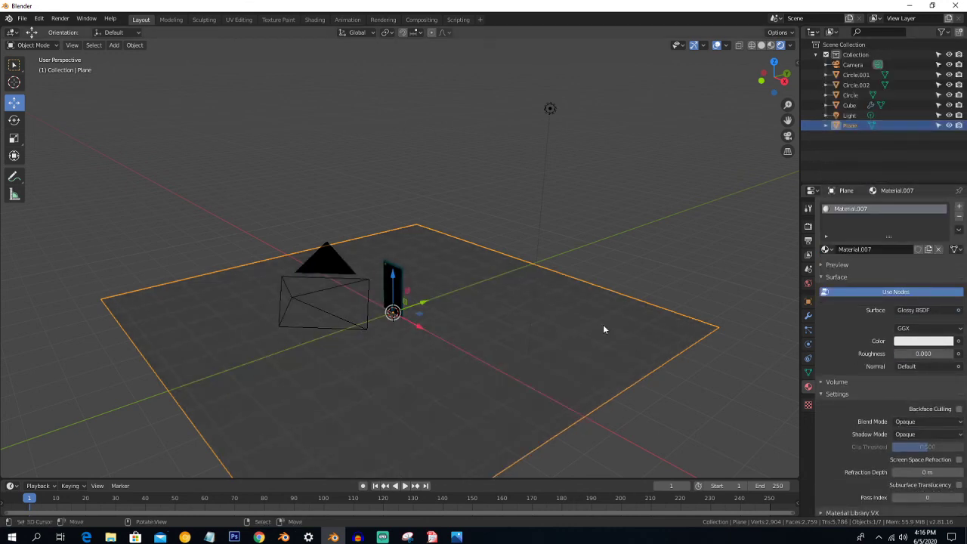
Extrude the plane's edge behind the phone about 6.9 m upward along Z to form a back wall
{"action": "key", "text": "Tab"}
{"action": "left_click", "coordinate": [532, 255]}
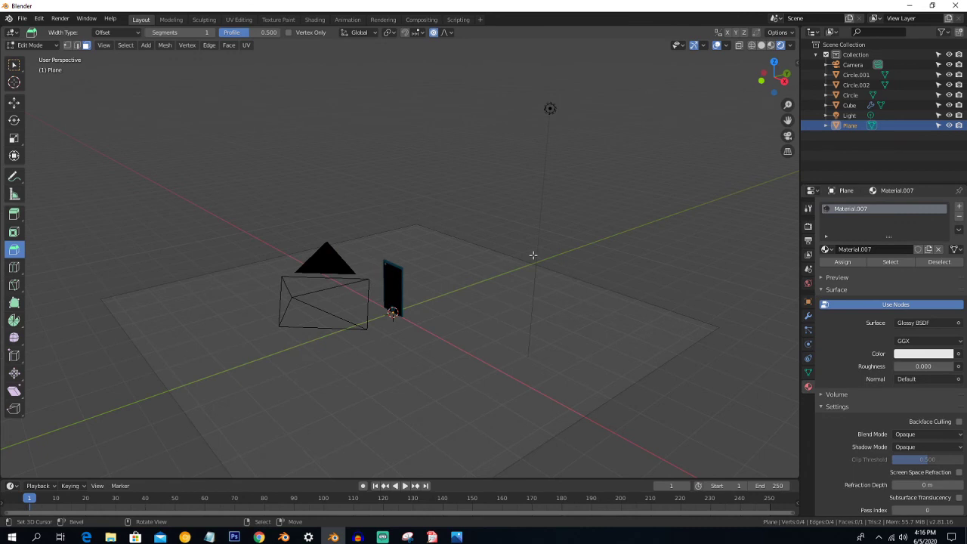
{"action": "left_click", "coordinate": [549, 282]}
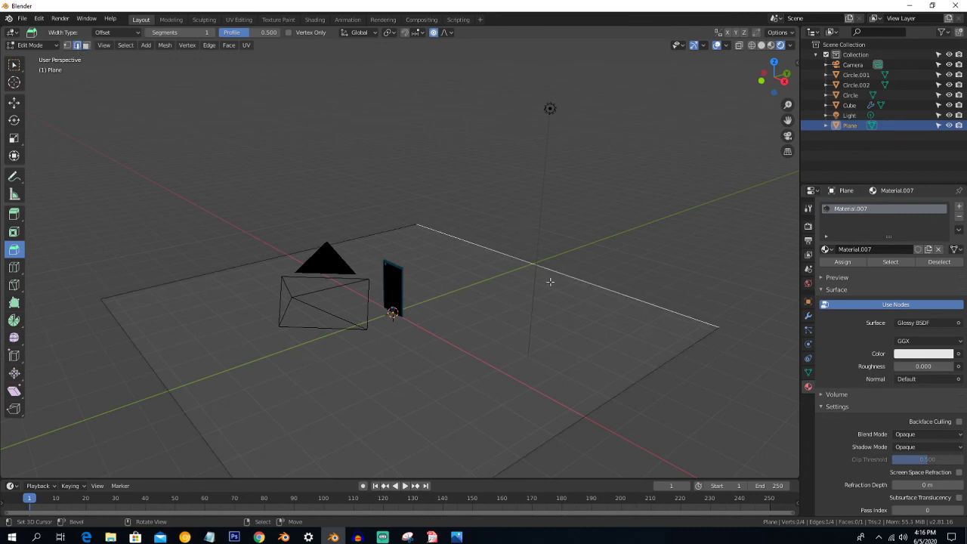
{"action": "key", "text": "e"}
{"action": "key", "text": "z"}
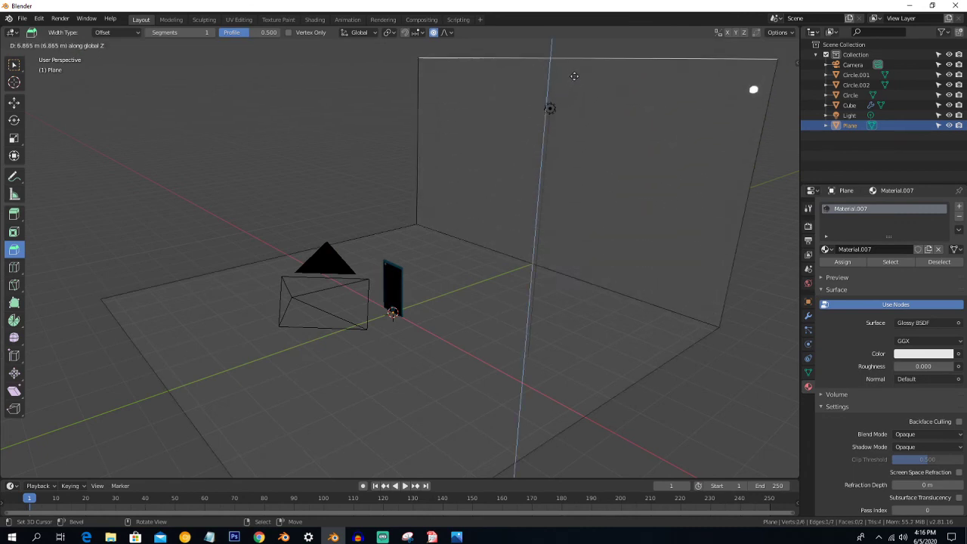
{"action": "left_click", "coordinate": [571, 81]}
Bevel the edge where the floor meets the back wall with 15 segments to form a smooth curved backdrop
{"action": "middle_click_drag", "start_coordinate": [586, 95], "coordinate": [623, 310]}
{"action": "left_click", "coordinate": [624, 311]}
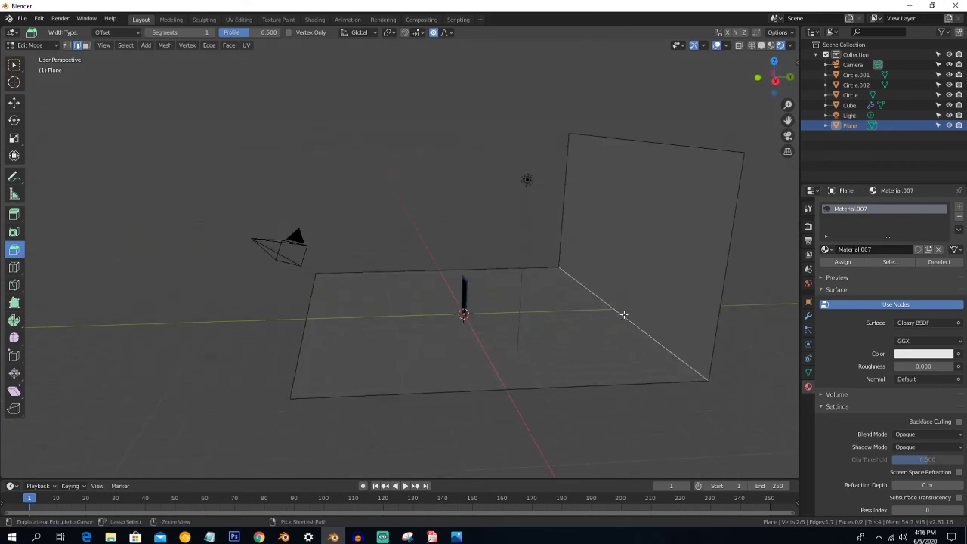
{"action": "key", "text": "ctrl+b"}
{"action": "scroll", "coordinate": [643, 284], "scroll_direction": "up", "scroll_amount": 12}
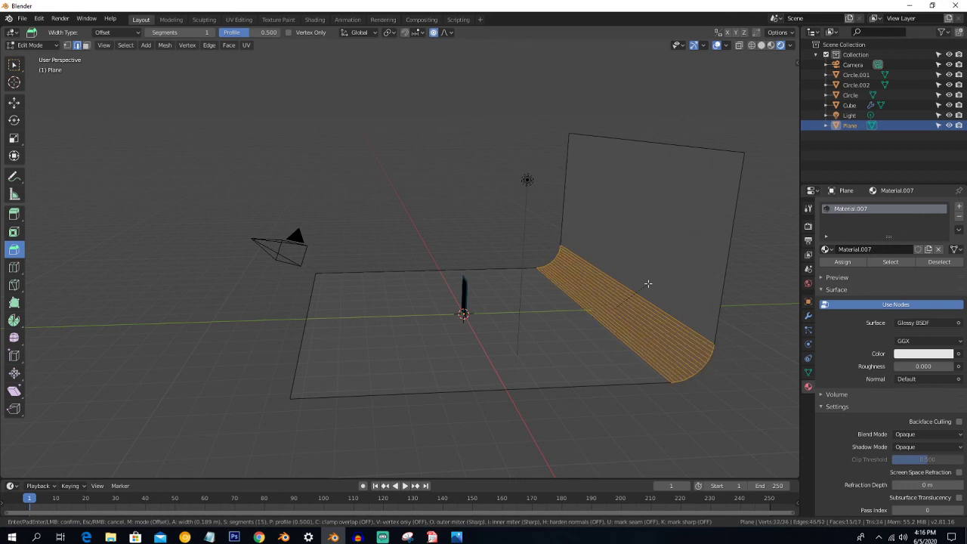
{"action": "left_click", "coordinate": [647, 283]}
{"action": "key", "text": "Tab"}
{"action": "middle_click_drag", "start_coordinate": [576, 272], "coordinate": [596, 274]}
{"action": "key", "text": "KP_1"}
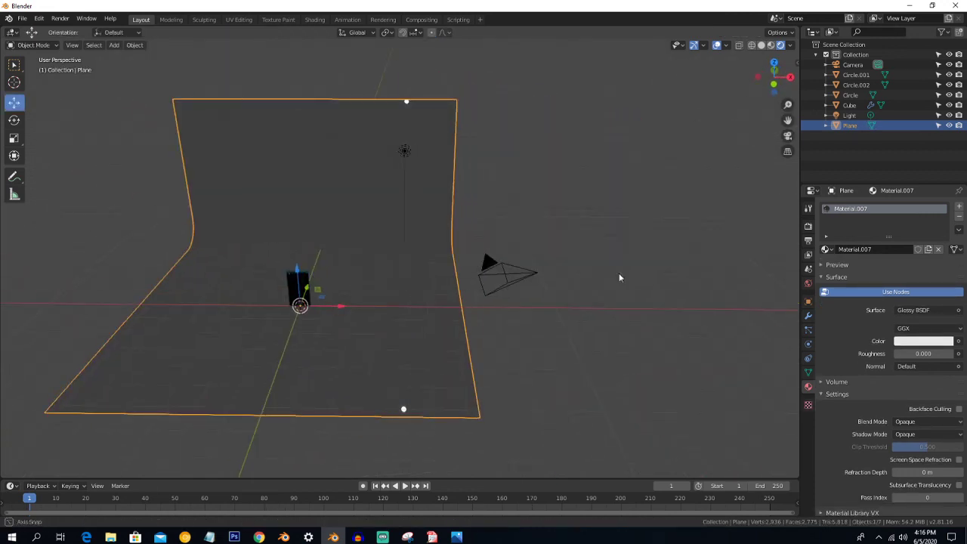
Delete the point light above the phone
{"action": "left_click", "coordinate": [406, 153]}
{"action": "left_click_drag", "start_coordinate": [442, 153], "coordinate": [302, 166]}
{"action": "key", "text": "x"}
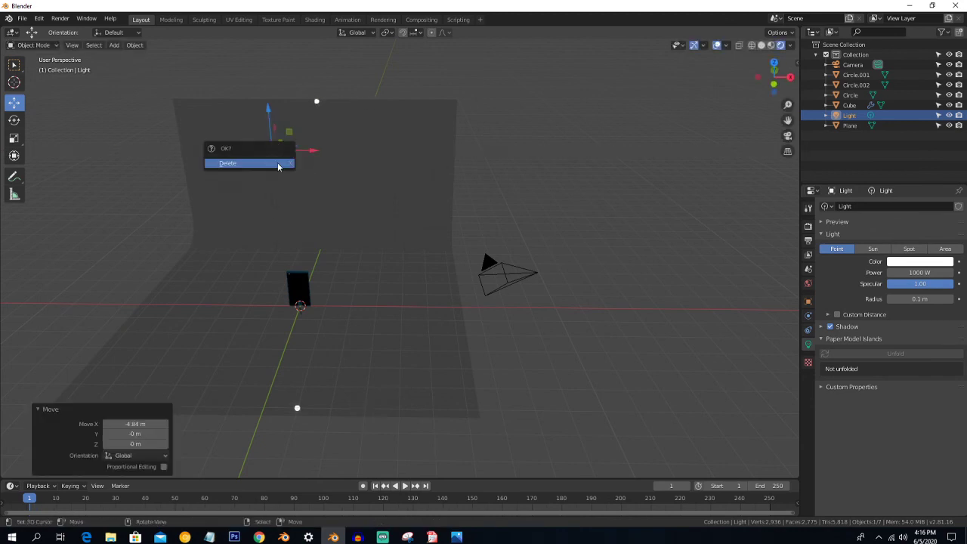
{"action": "left_click", "coordinate": [277, 163]}
Add an area light, raise it along Z above the phone, and shift it -1.15 m along Y
{"action": "key", "text": "shift+a"}
{"action": "mouse_move", "coordinate": [249, 282]}
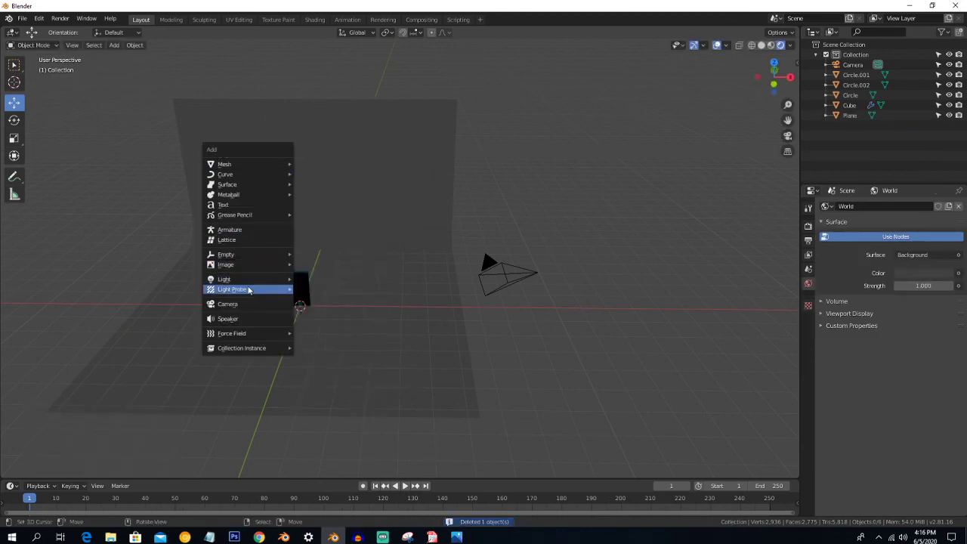
{"action": "left_click", "coordinate": [318, 316]}
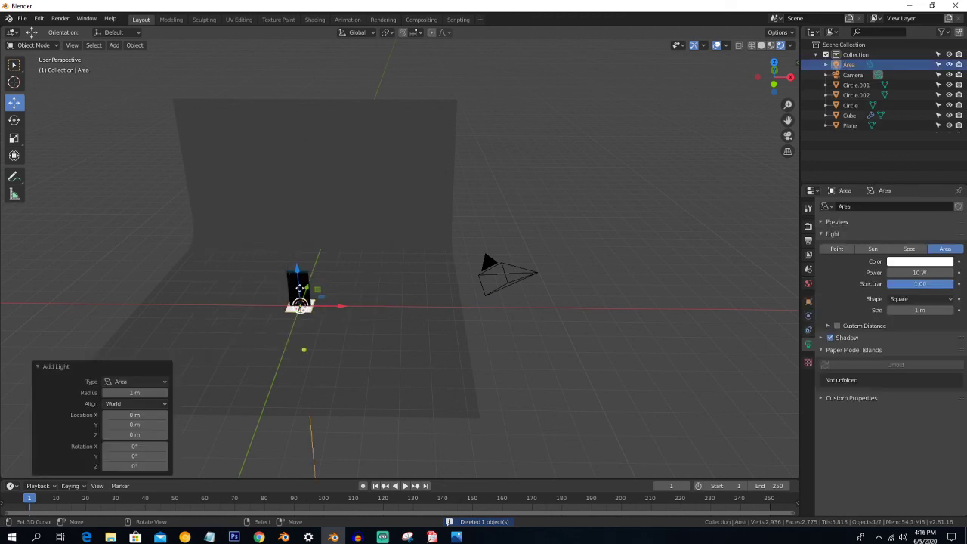
{"action": "key", "text": "g"}
{"action": "key", "text": "z"}
{"action": "left_click", "coordinate": [292, 166]}
{"action": "middle_click_drag", "start_coordinate": [292, 166], "coordinate": [470, 237]}
{"action": "left_click_drag", "start_coordinate": [575, 206], "coordinate": [531, 211]}
Set the area light's power to 1000 W
{"action": "left_click", "coordinate": [923, 273]}
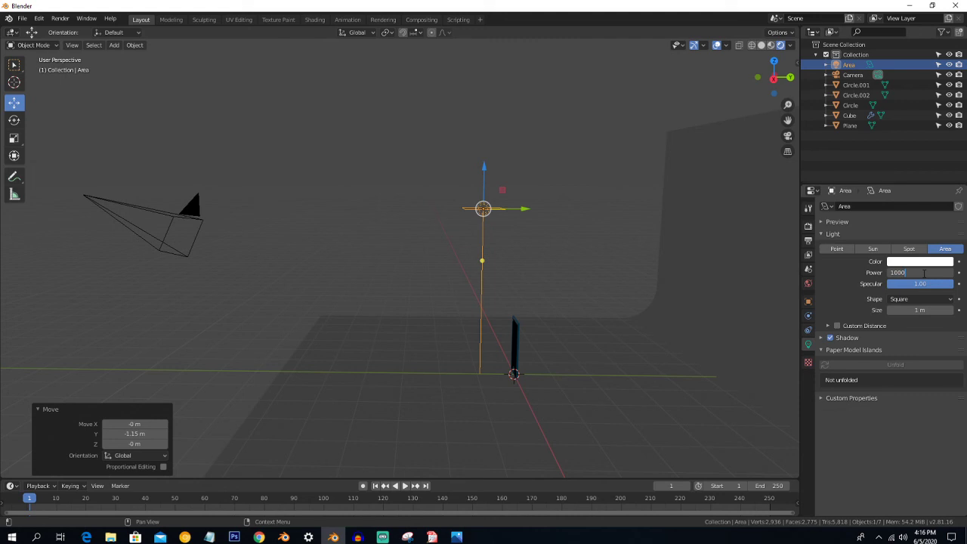
{"action": "type", "text": "1000"}
{"action": "key", "text": "Return"}
Switch the scene's render engine from Eevee to Cycles
{"action": "left_click", "coordinate": [809, 286]}
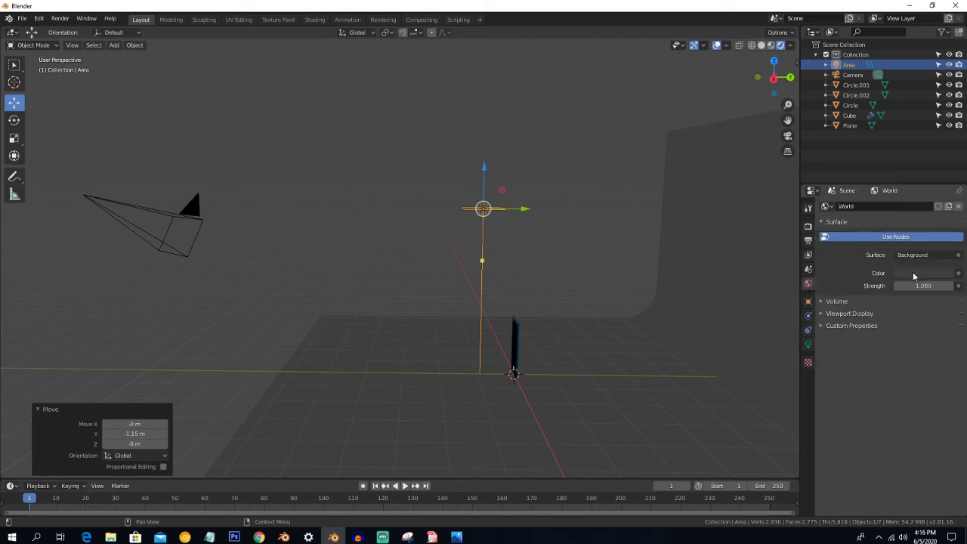
{"action": "left_click", "coordinate": [808, 209]}
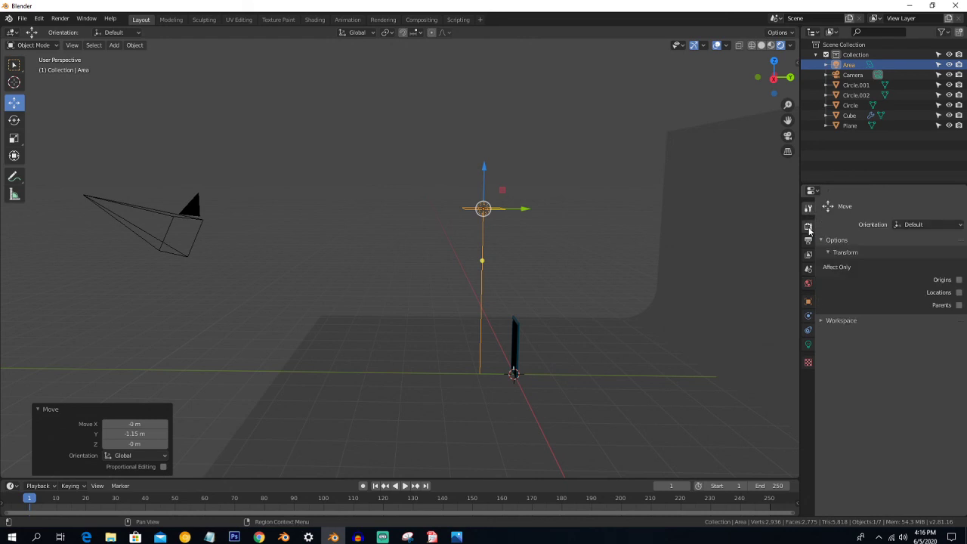
{"action": "left_click", "coordinate": [808, 225]}
{"action": "left_click", "coordinate": [927, 206]}
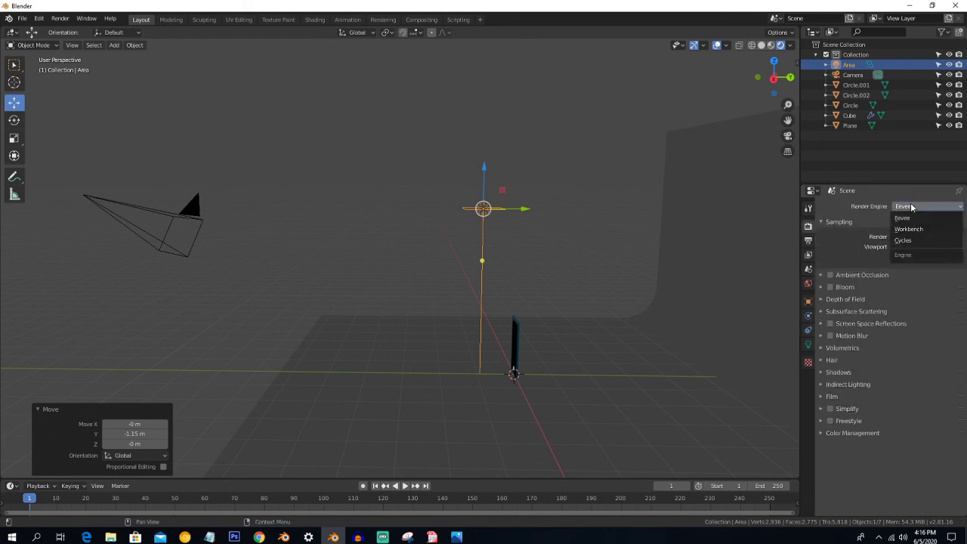
{"action": "left_click", "coordinate": [921, 242]}
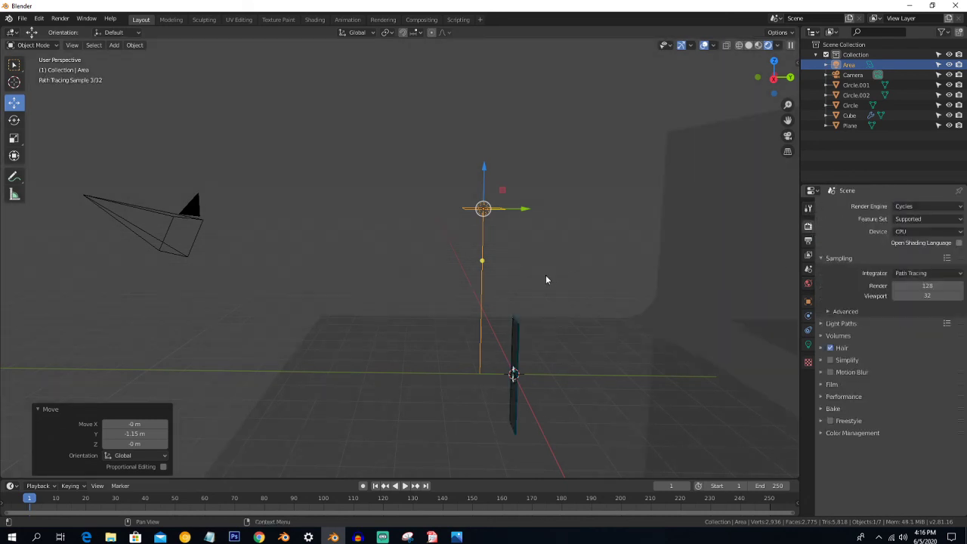
{"action": "scroll", "coordinate": [461, 280], "scroll_direction": "down", "scroll_amount": 2}
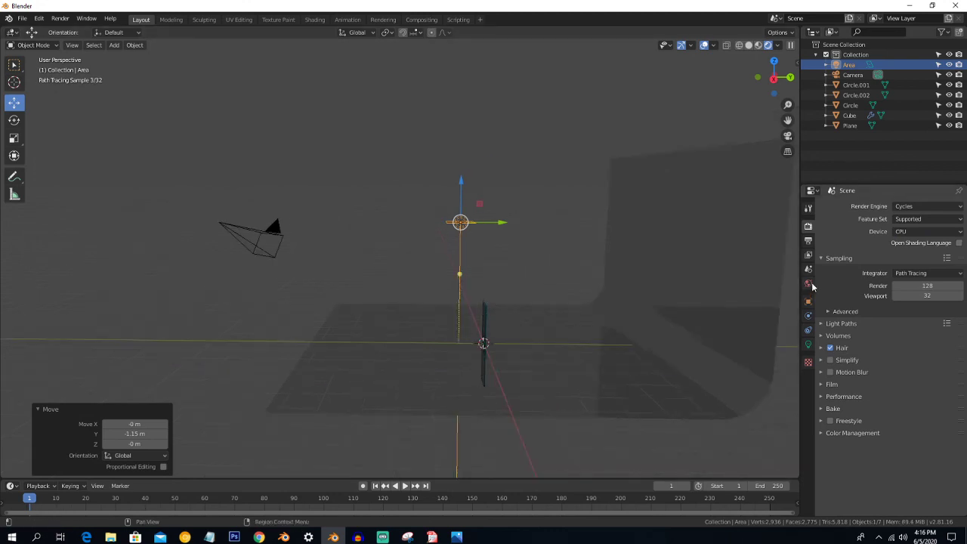
Lighten the world background color to a value of 0.700
{"action": "left_click", "coordinate": [808, 284]}
{"action": "left_click", "coordinate": [929, 268]}
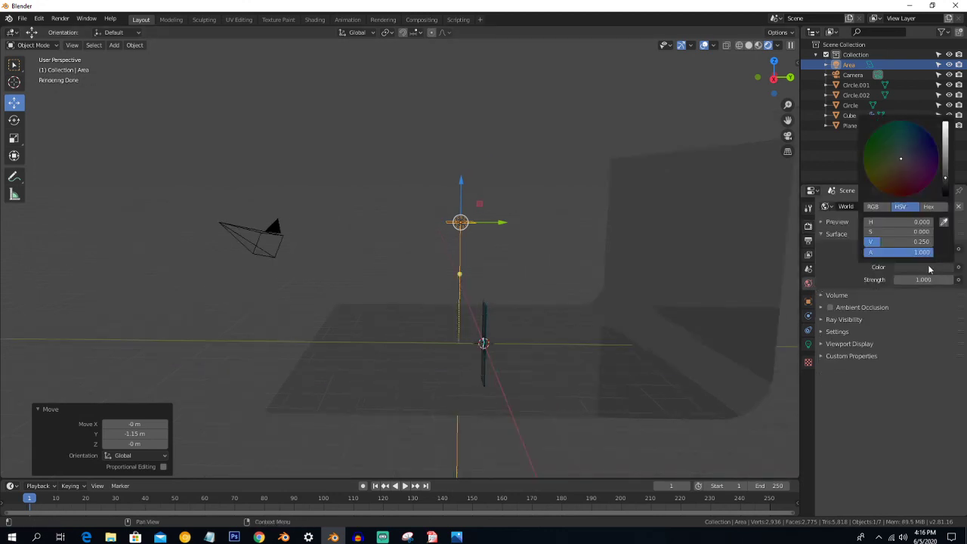
{"action": "left_click", "coordinate": [942, 149]}
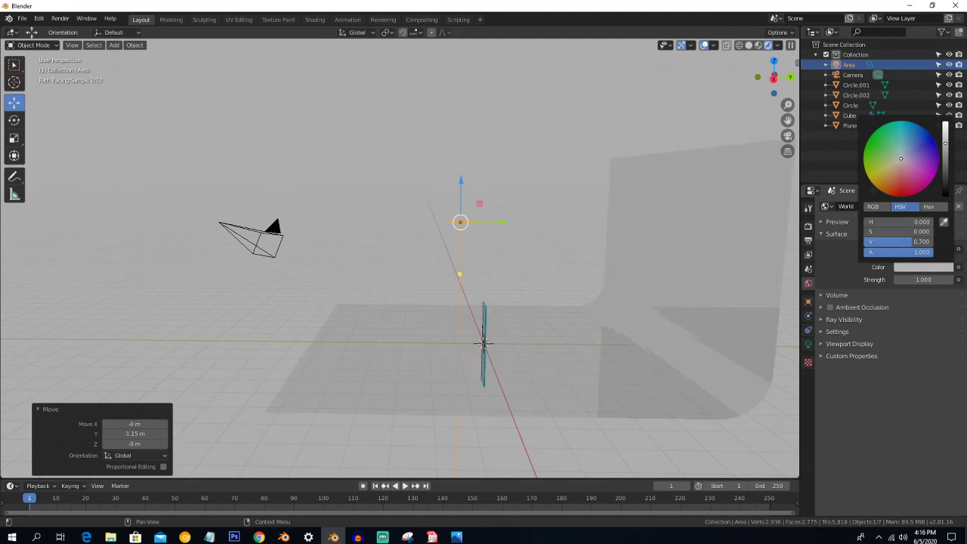
Frame the phone from the front with the backdrop behind it and align the scene camera to that view
{"action": "middle_click_drag", "start_coordinate": [427, 341], "coordinate": [558, 261]}
{"action": "scroll", "coordinate": [464, 335], "scroll_direction": "up", "scroll_amount": 4}
{"action": "key", "text": "KP_1"}
{"action": "middle_click_drag", "start_coordinate": [472, 336], "coordinate": [512, 274], "text": "shift"}
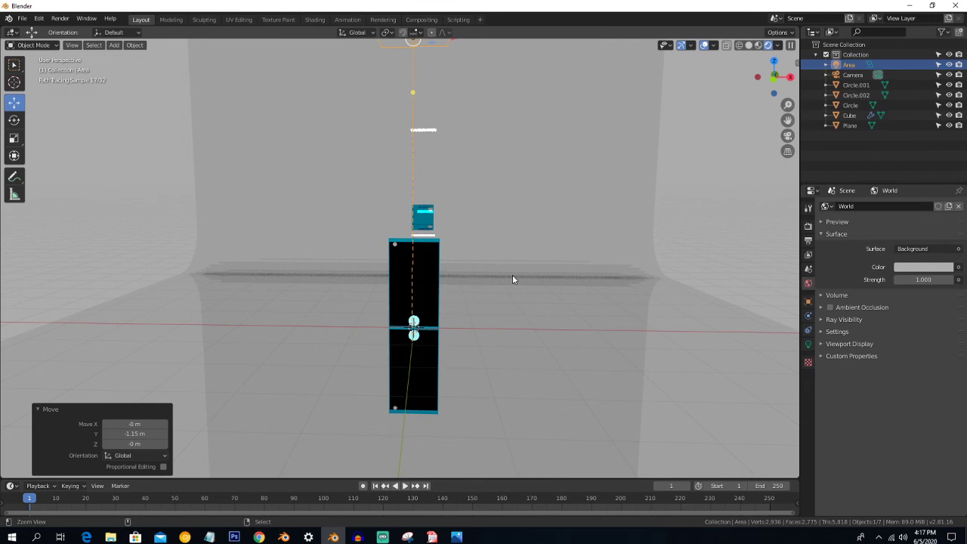
{"action": "key", "text": "KP_0"}
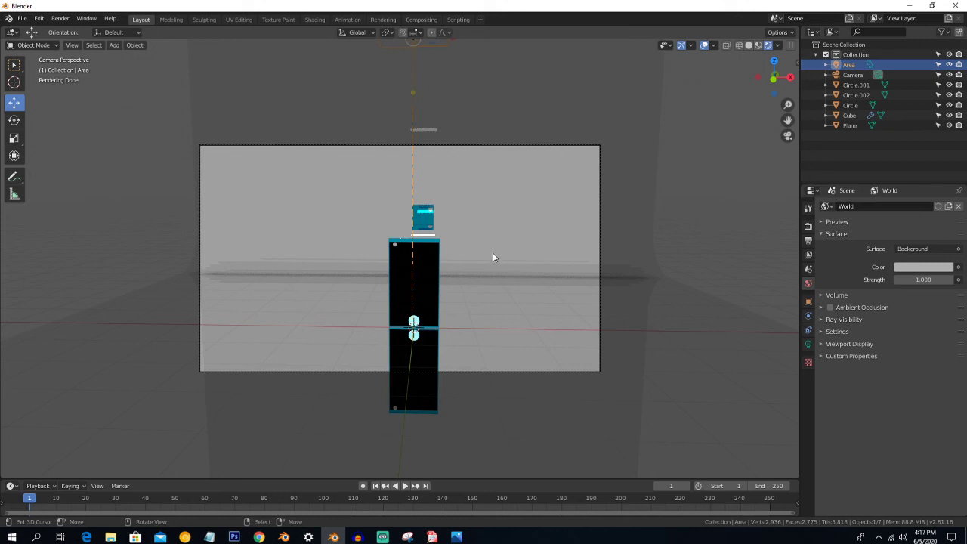
Change the backdrop plane's Glossy BSDF color to light pink
{"action": "left_click", "coordinate": [569, 312]}
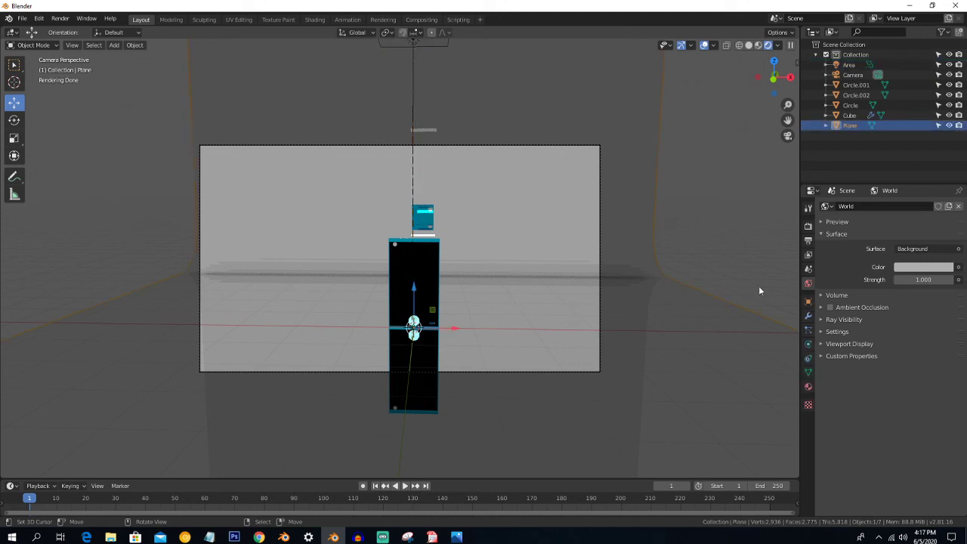
{"action": "left_click", "coordinate": [807, 387]}
{"action": "left_click", "coordinate": [910, 312]}
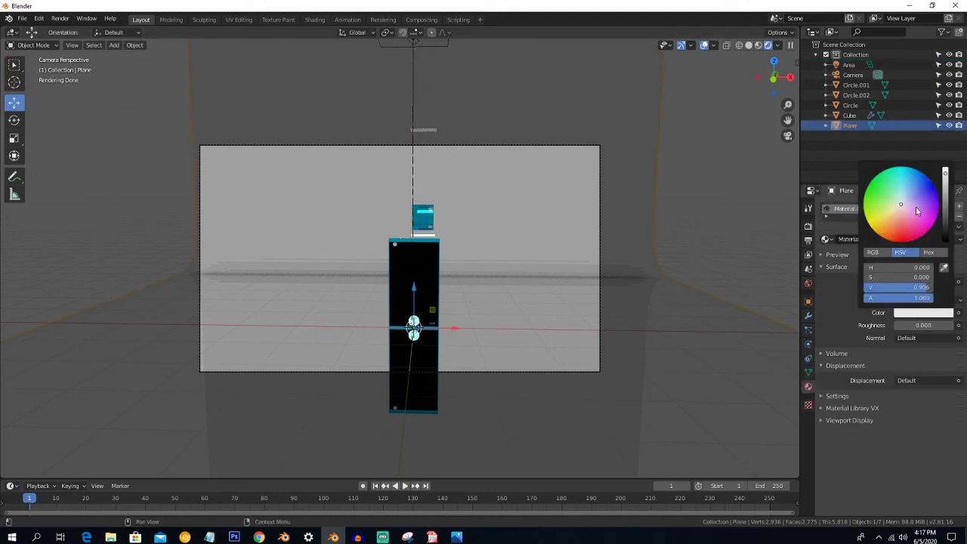
{"action": "left_click", "coordinate": [915, 211]}
{"action": "left_click", "coordinate": [911, 212]}
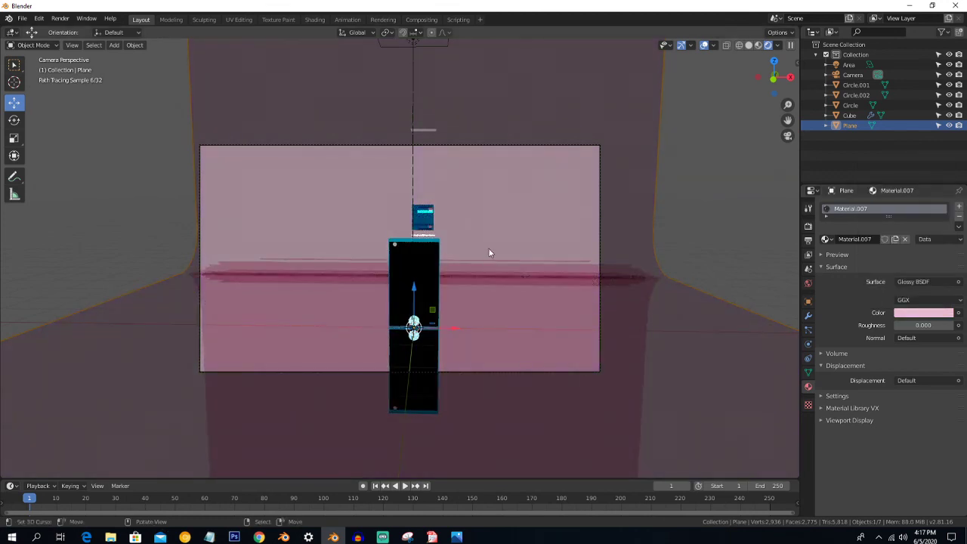
Brighten the world background color to nearly white
{"action": "left_click", "coordinate": [808, 284]}
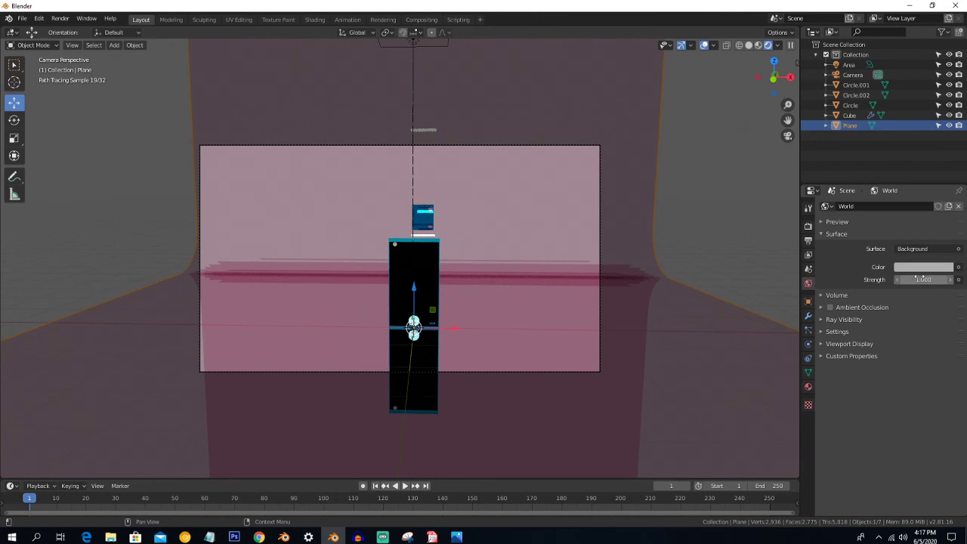
{"action": "left_click", "coordinate": [920, 269]}
{"action": "left_click_drag", "start_coordinate": [945, 138], "coordinate": [945, 123]}
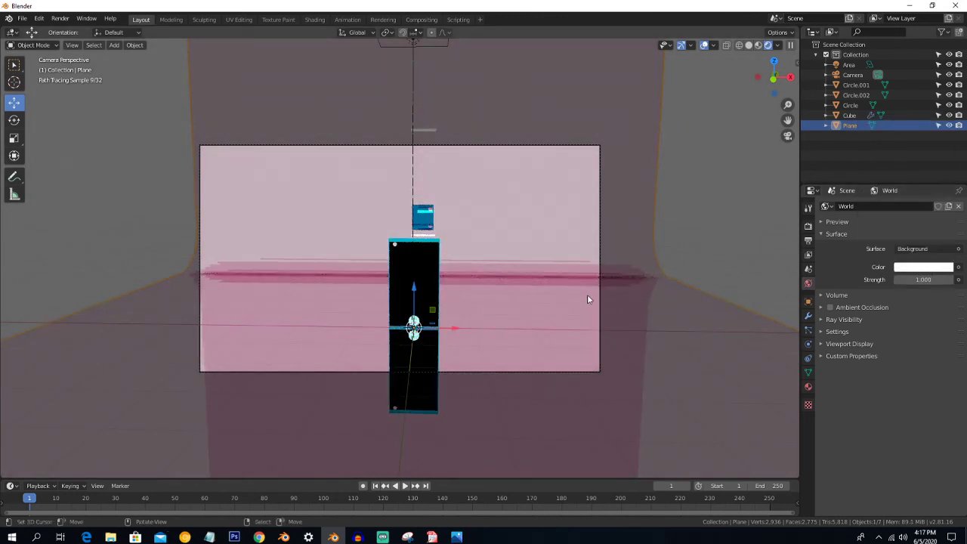
Move the camera backward with walk navigation until the whole phone and its reflection fit inside the frame
{"action": "scroll", "coordinate": [501, 289], "scroll_direction": "up", "scroll_amount": 2}
{"action": "scroll", "coordinate": [501, 290], "scroll_direction": "down", "scroll_amount": 1}
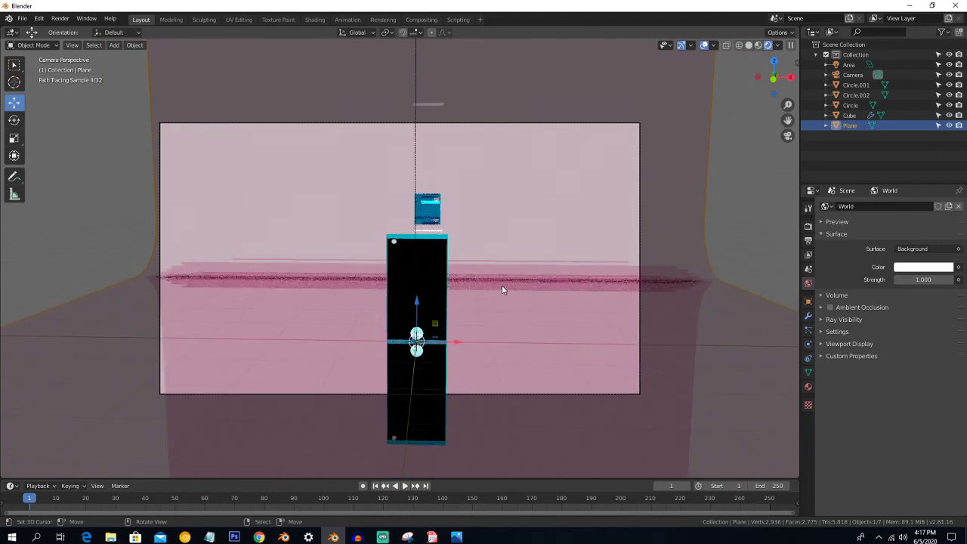
{"action": "key", "text": "shift+grave"}
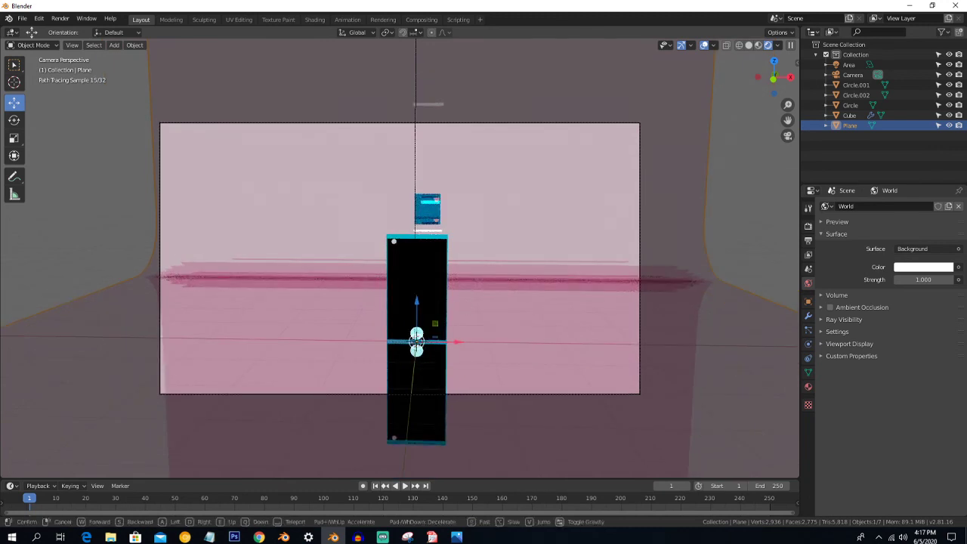
{"action": "key", "text": "s"}
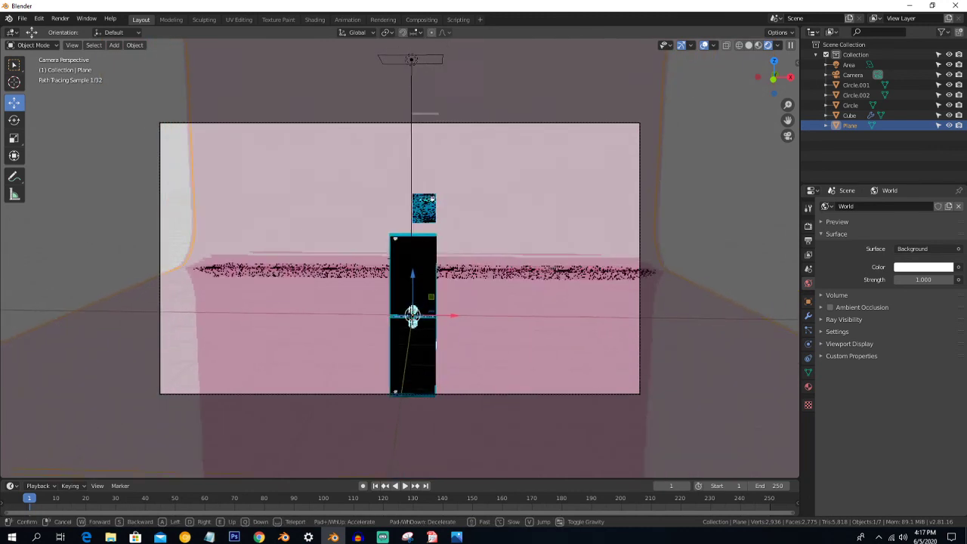
{"action": "left_click", "coordinate": [527, 309]}
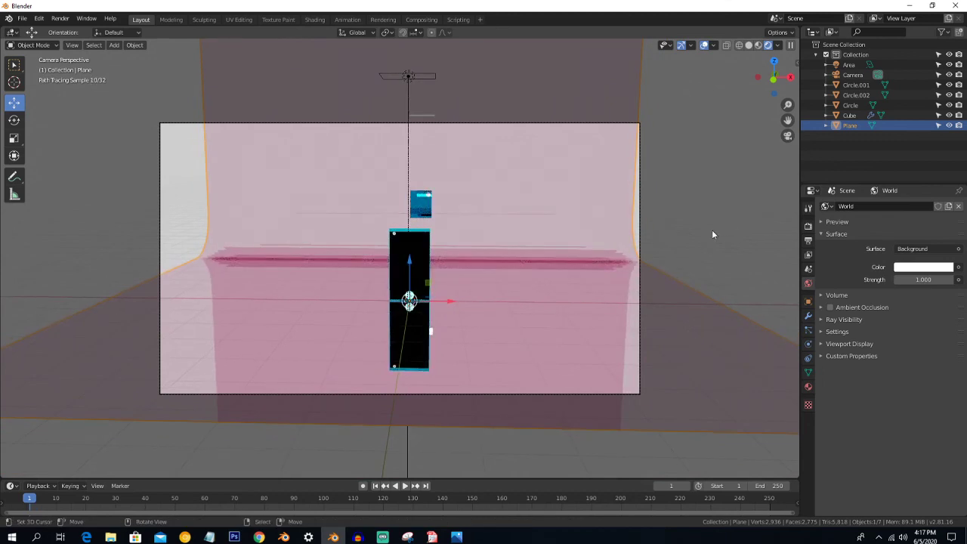